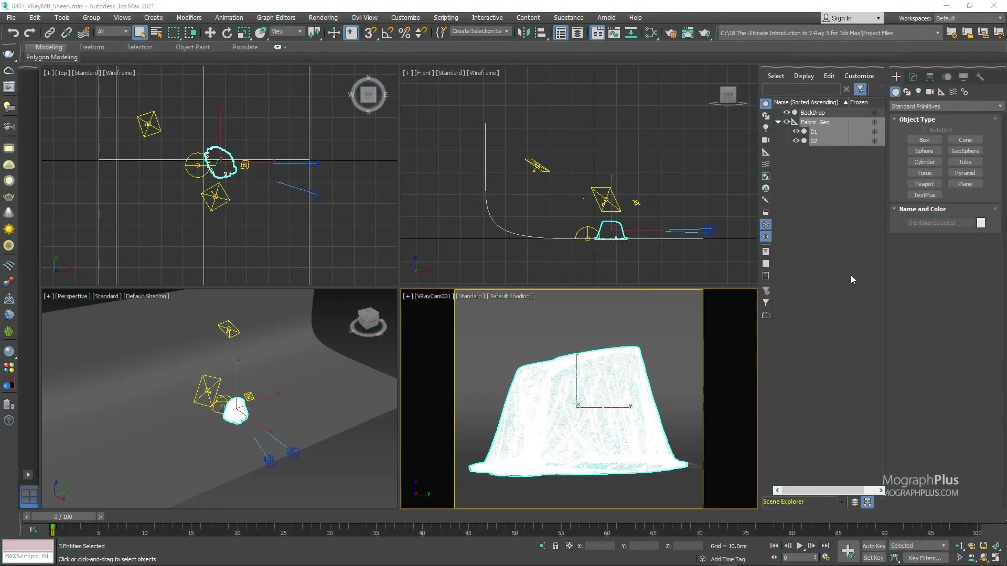
# Step: Clear the selection, then collapse and unhide the Fabric_Geo group in the Scene Explorer
pyautogui.click(847, 269)
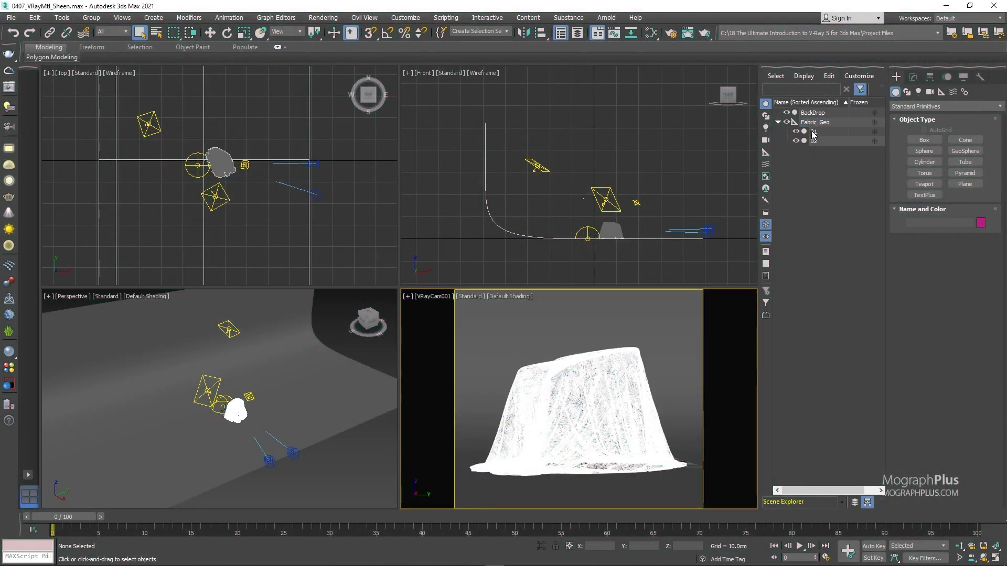
pyautogui.click(781, 122)
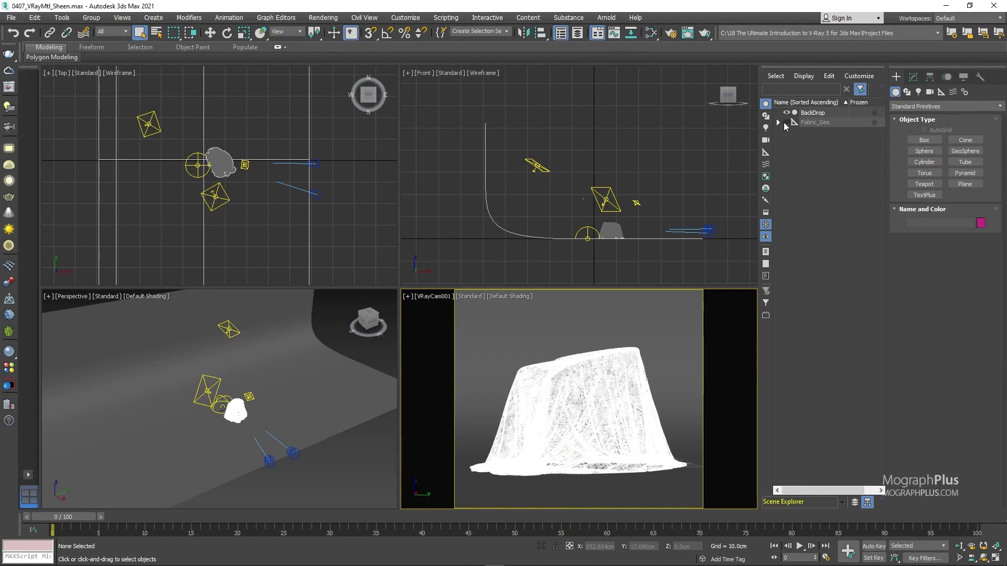
pyautogui.click(786, 121)
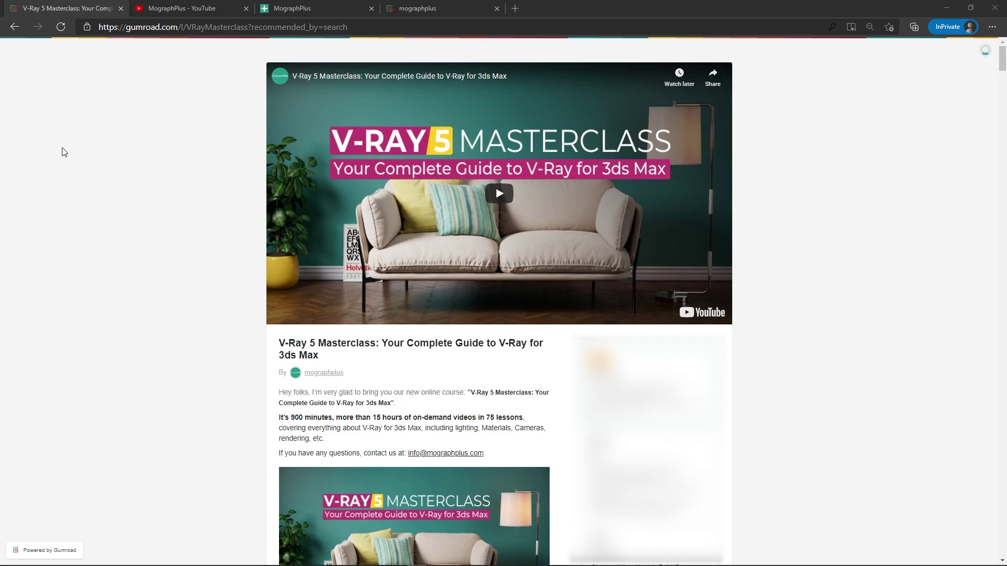
pyautogui.click(167, 7)
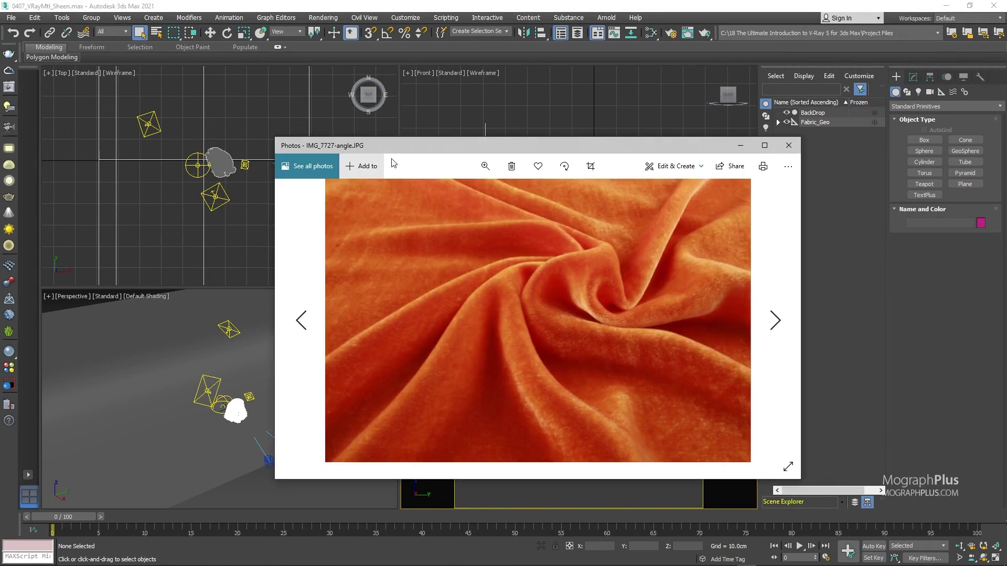
# Step: Reposition the IMG_7727-angle.JPG crushed-velvet reference photo window, then close it
pyautogui.moveTo(445, 150); pyautogui.dragTo(432, 128)
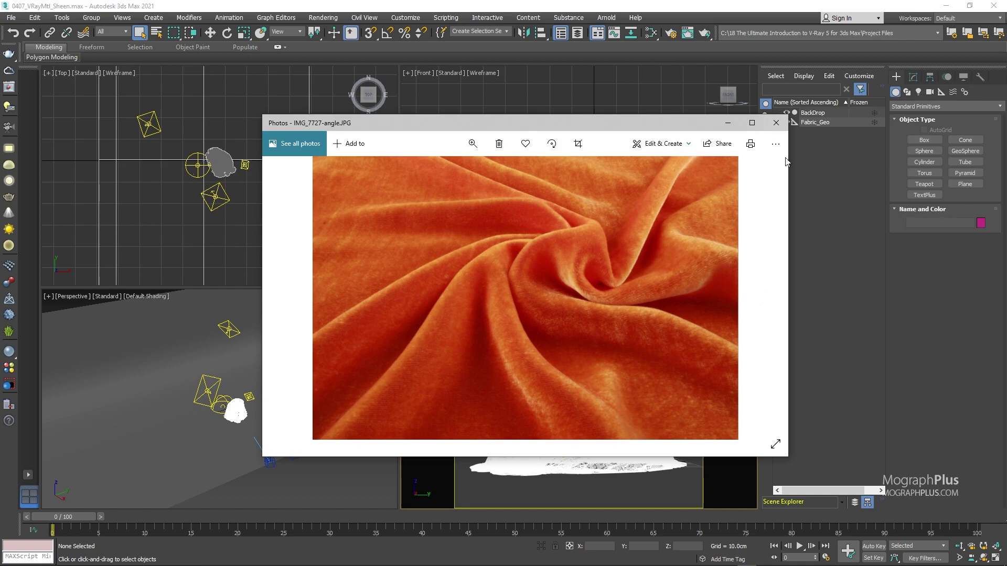
pyautogui.click(775, 127)
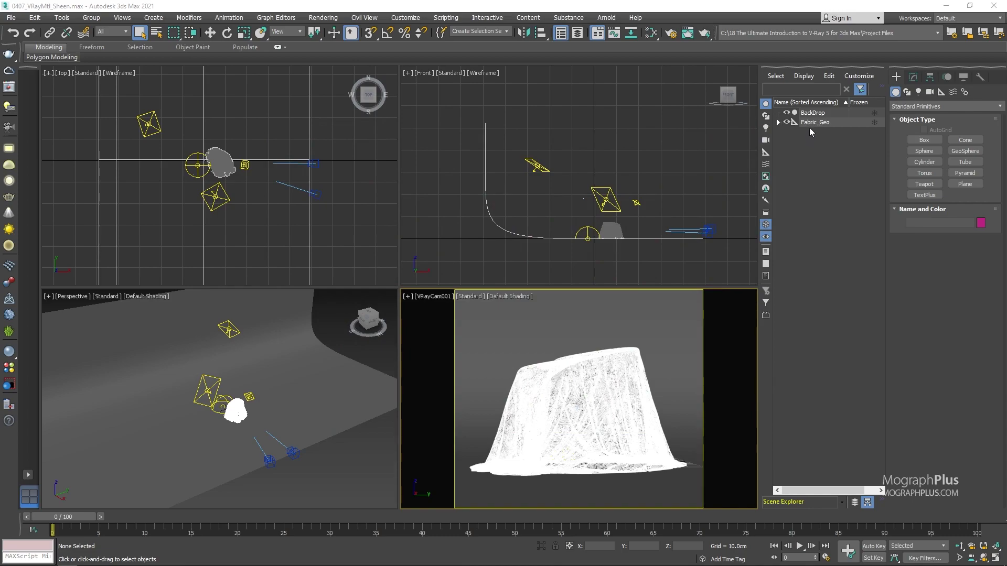
# Step: Select the Fabric_Geo group and create a new VRayMtl in the Slate Material Editor
pyautogui.doubleClick(811, 124)
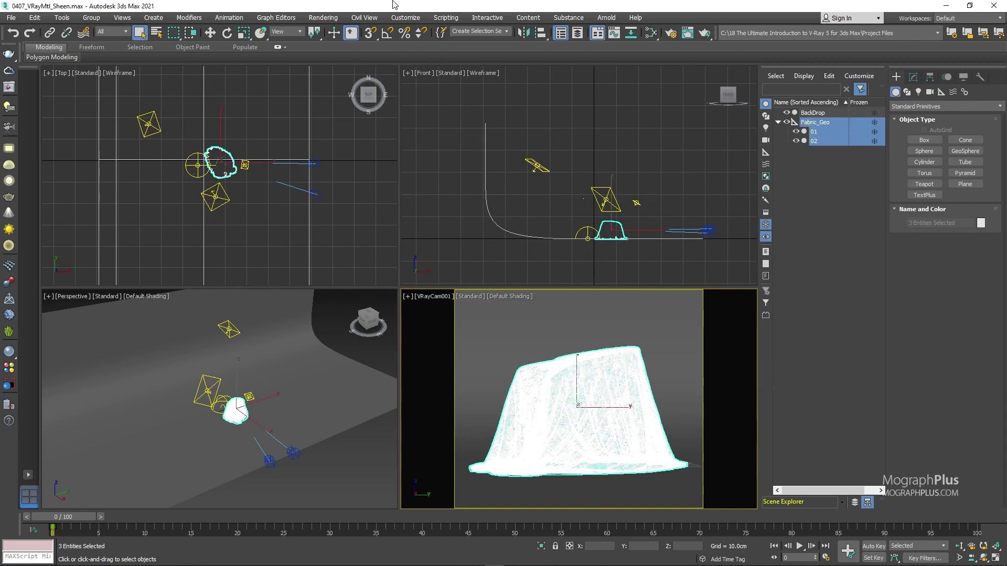
pyautogui.press('m')
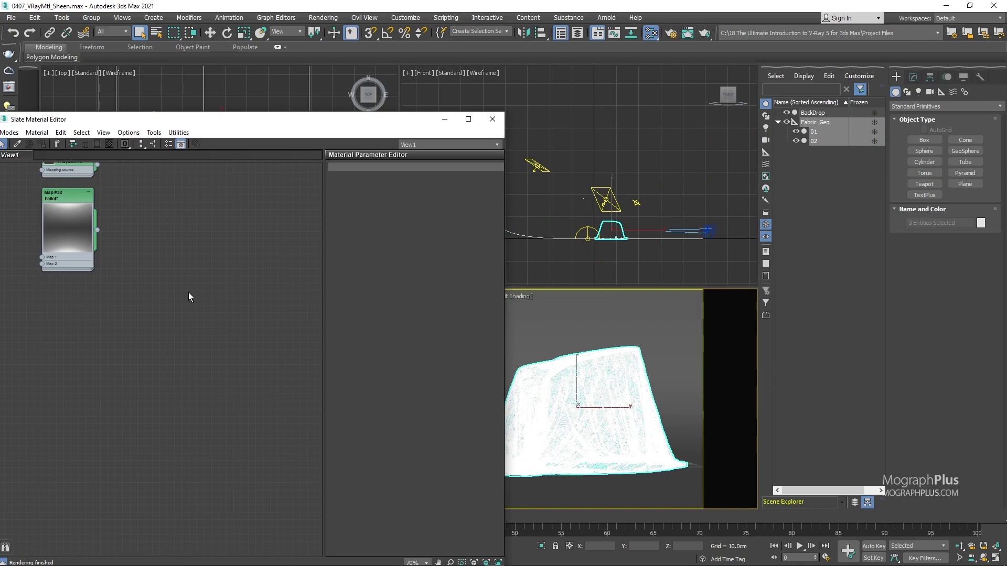
pyautogui.rightClick(164, 288)
pyautogui.moveTo(232, 296)
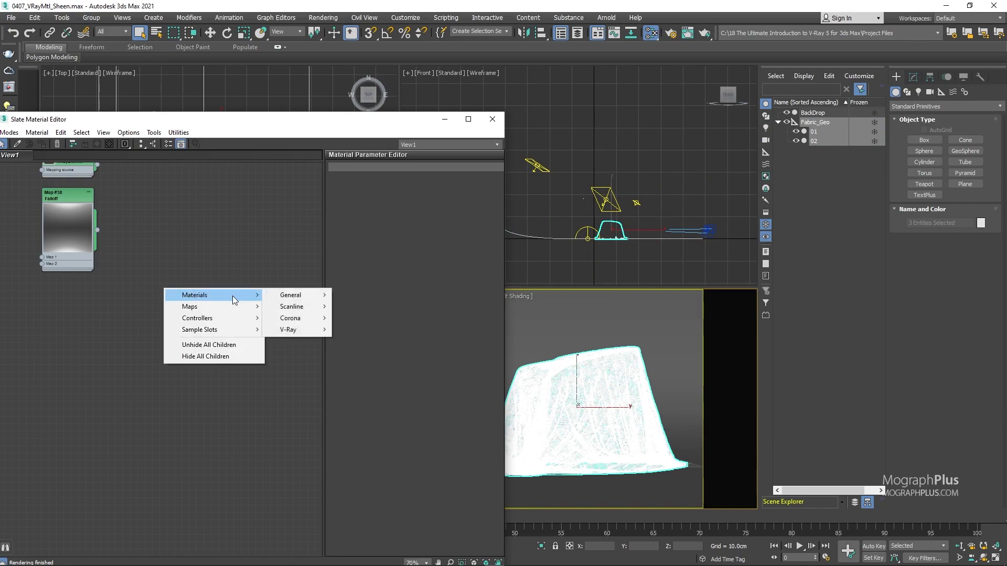
pyautogui.moveTo(298, 330)
pyautogui.click(352, 204)
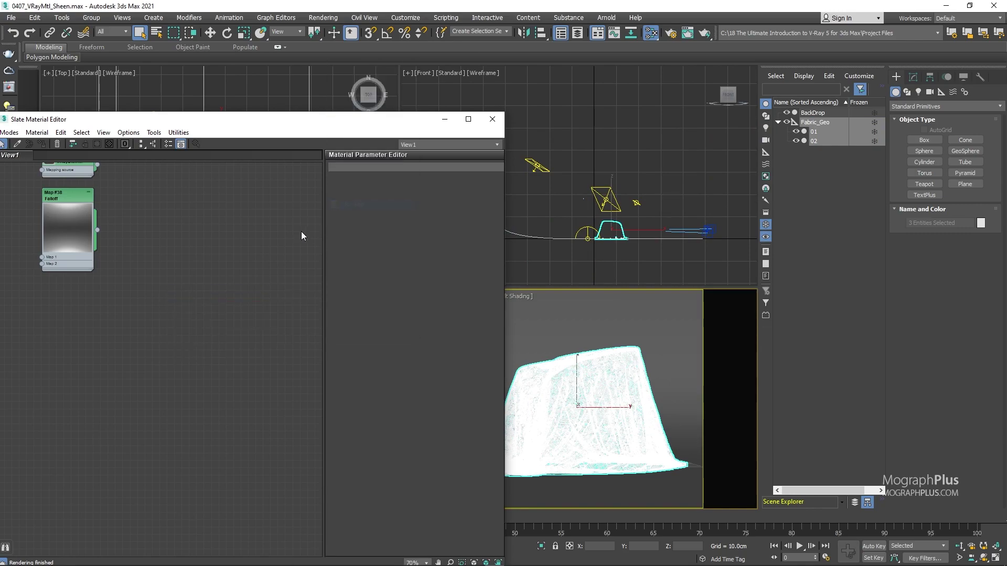
# Step: Assign Material #59 to the selected cloth and start a V-Ray render
pyautogui.doubleClick(155, 293)
pyautogui.rightClick(162, 286)
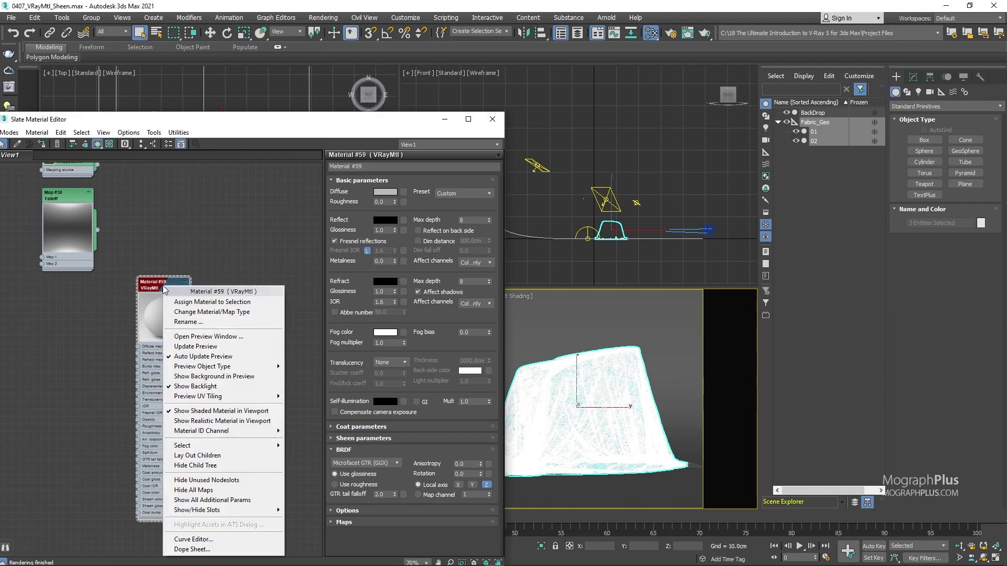
pyautogui.click(172, 304)
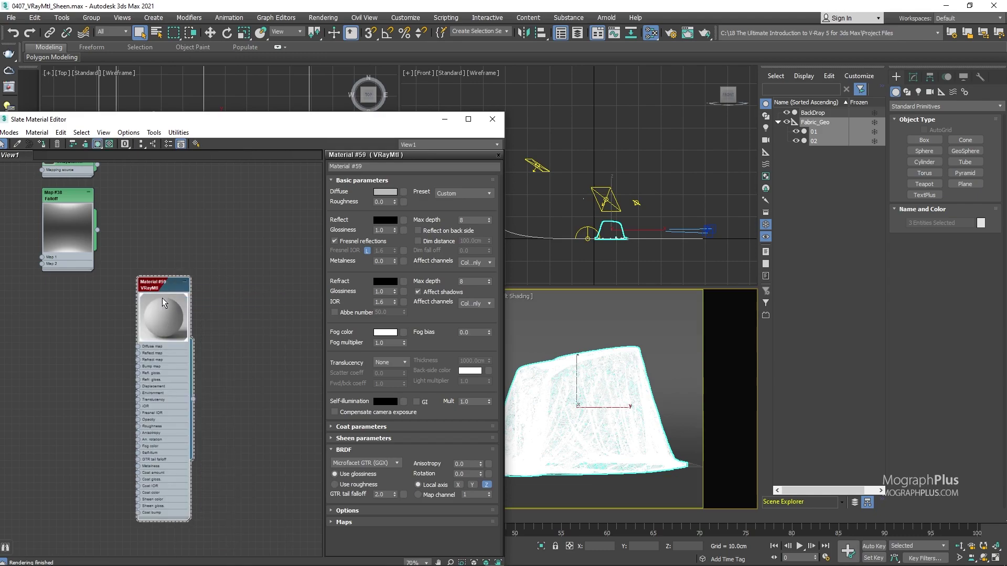
pyautogui.moveTo(162, 298); pyautogui.dragTo(169, 283)
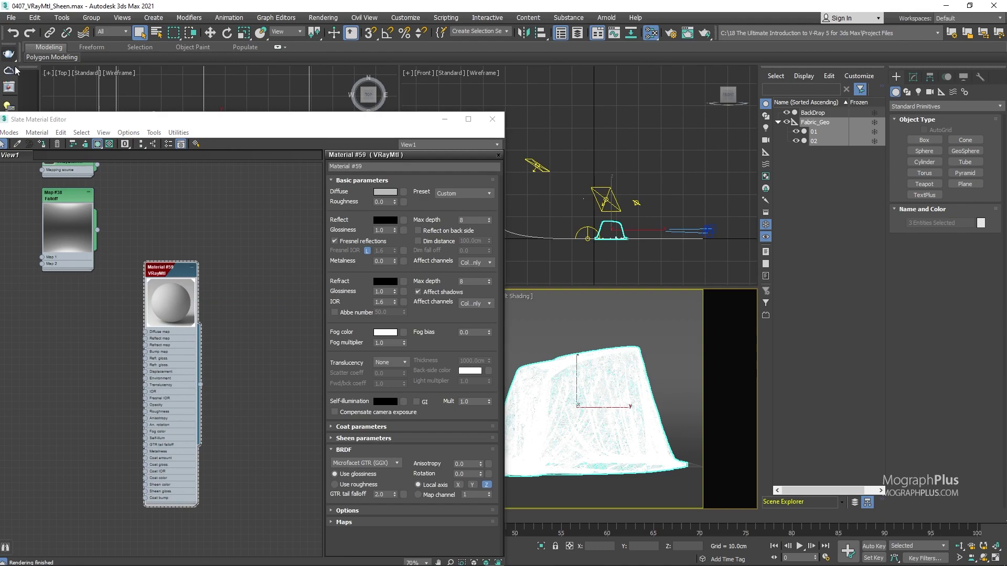
pyautogui.click(9, 87)
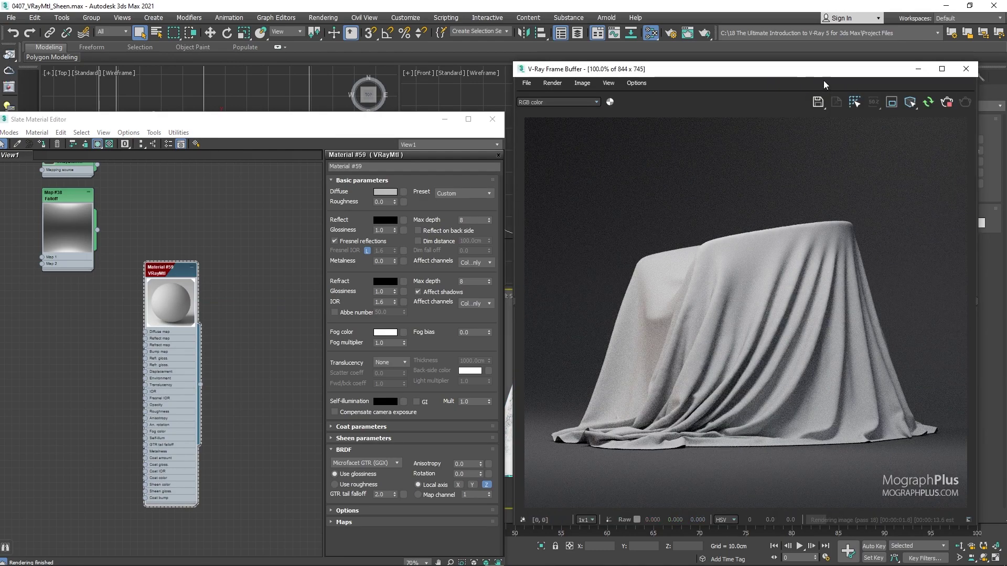
# Step: Frame the Material #59 node in the Slate view and collapse its BRDF rollout
pyautogui.moveTo(819, 73); pyautogui.dragTo(819, 77)
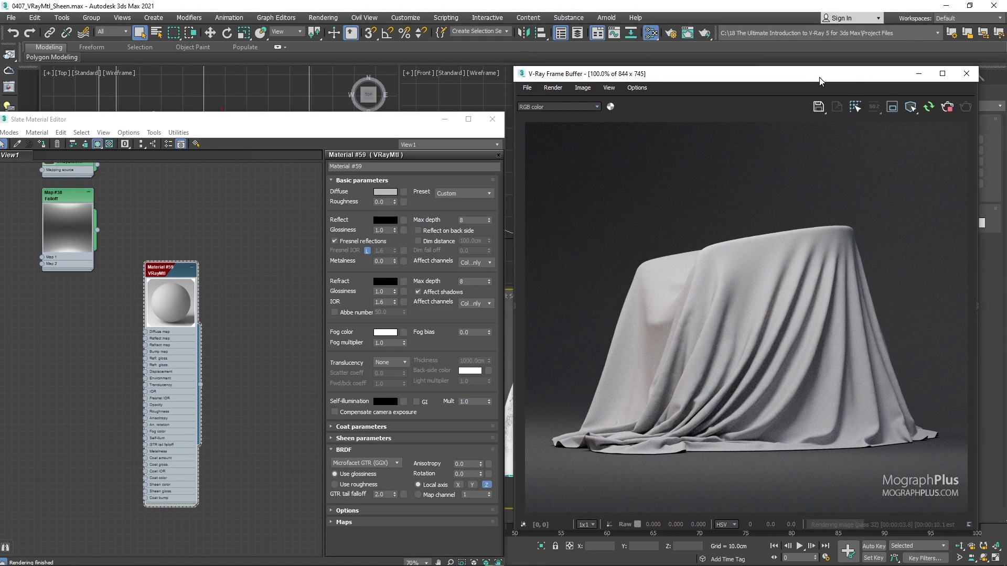
pyautogui.scroll(2, 112, 395)
pyautogui.moveTo(113, 395); pyautogui.dragTo(127, 286, button='middle')
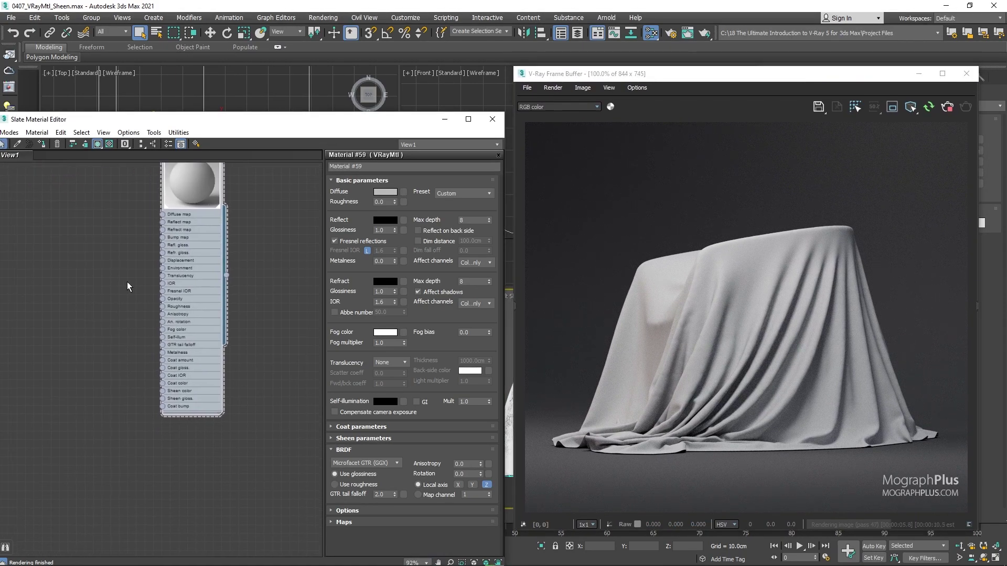
pyautogui.press('z')
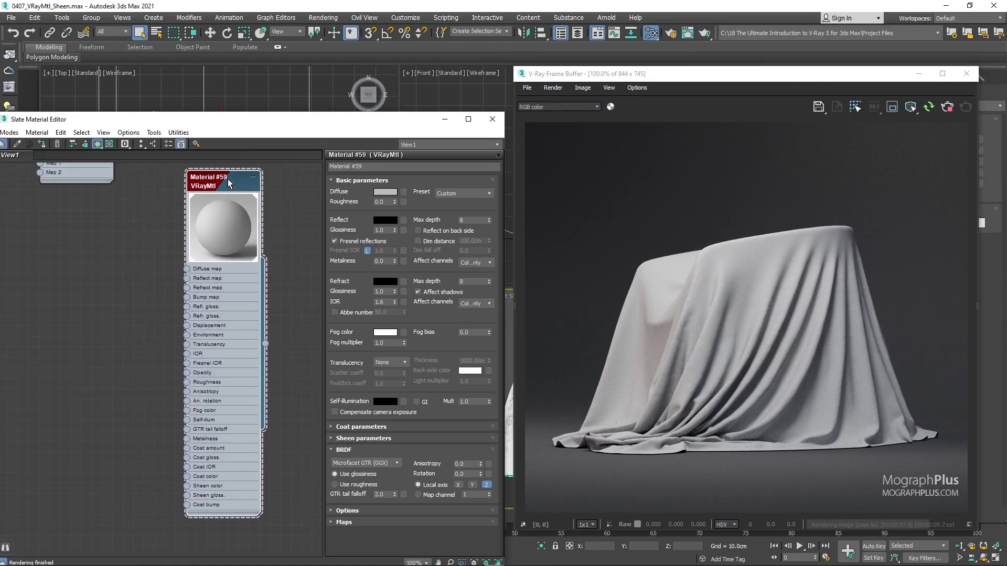
pyautogui.click(353, 449)
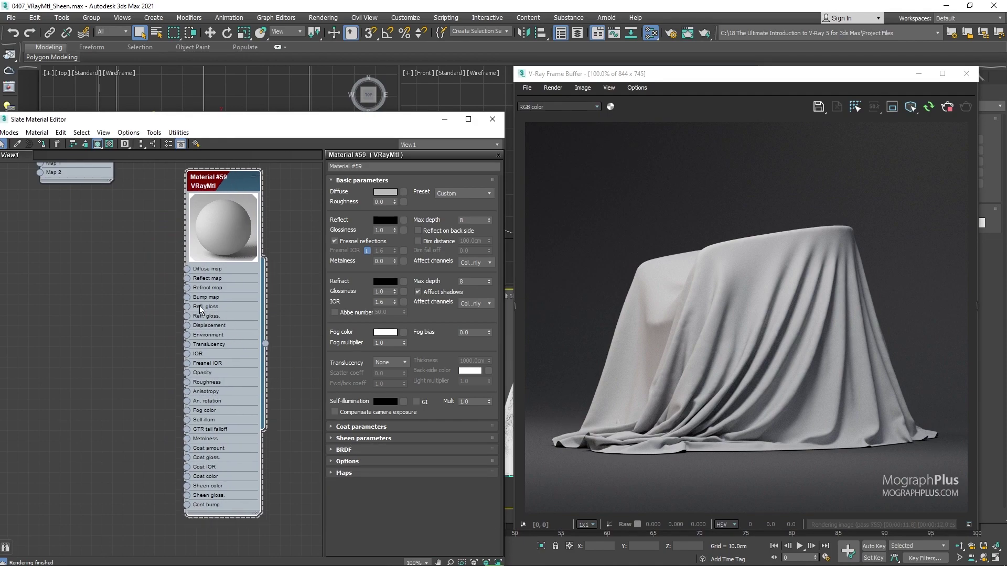
pyautogui.moveTo(111, 295); pyautogui.dragTo(222, 244, button='middle')
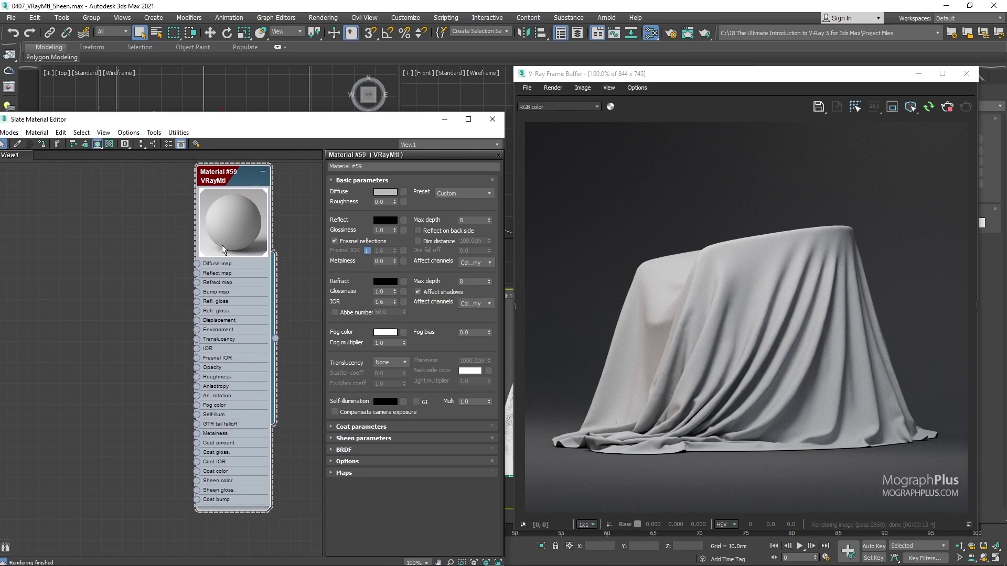
# Step: Set Material #59's diffuse colour to a dark grey with Value 15
pyautogui.click(374, 192)
pyautogui.click(422, 121)
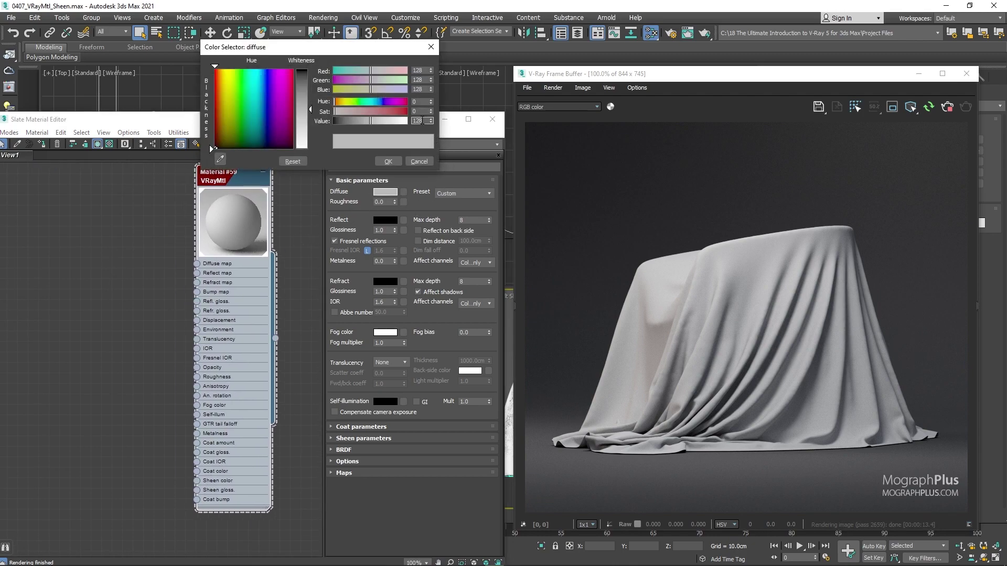
pyautogui.write('15')
pyautogui.press('Return')
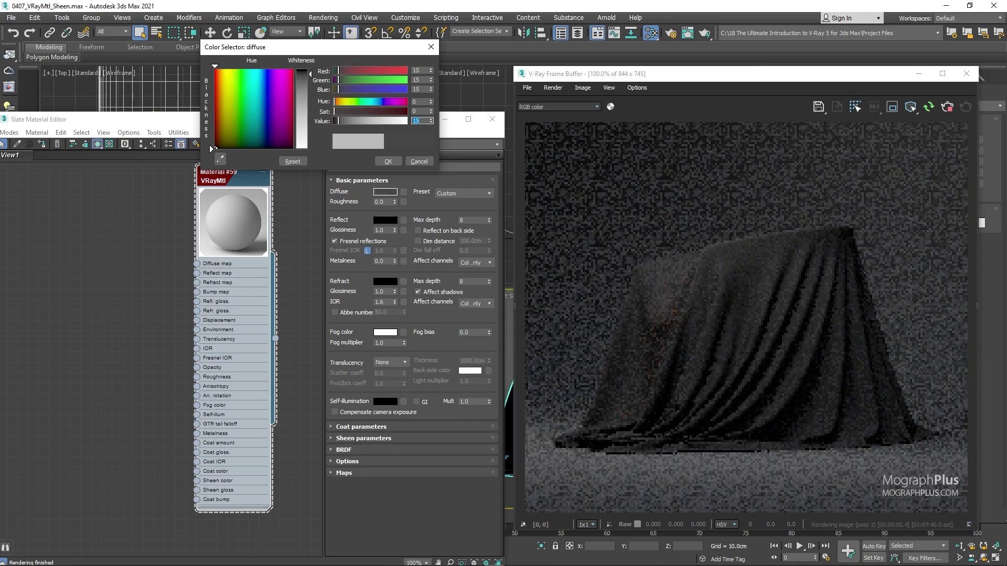
pyautogui.click(388, 161)
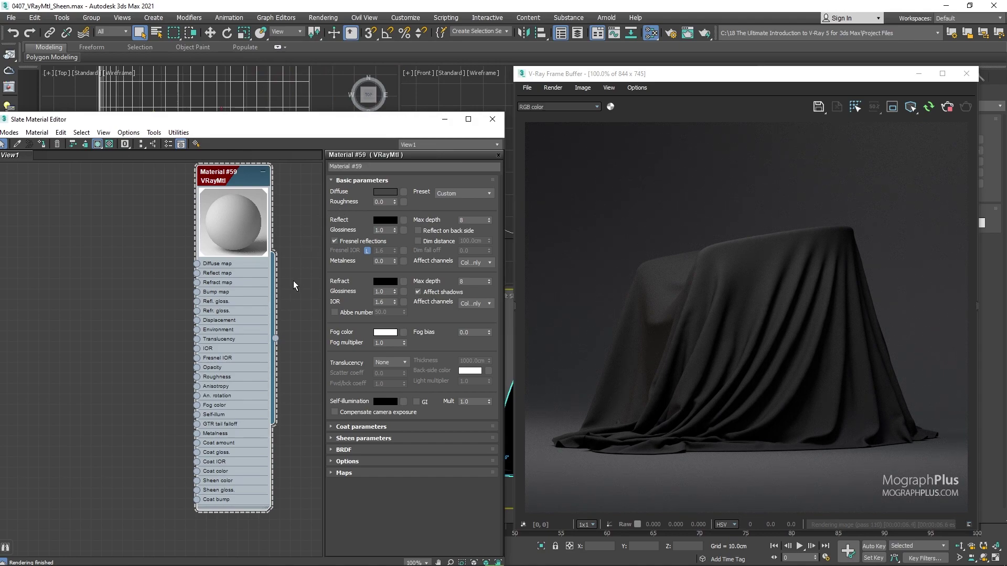
# Step: Expand the Sheen parameters and set the sheen colour to pure white
pyautogui.click(371, 439)
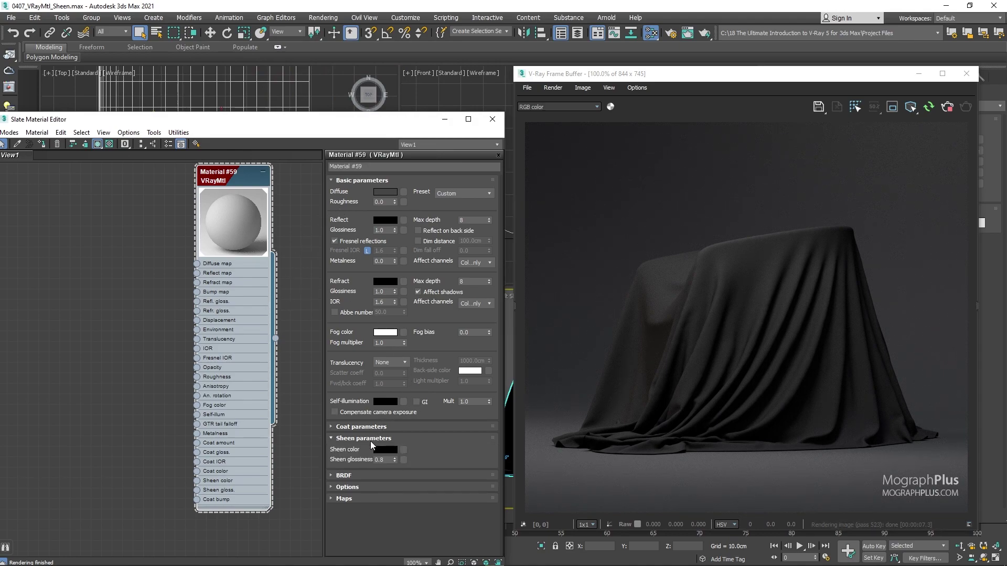
pyautogui.click(385, 450)
pyautogui.moveTo(394, 121); pyautogui.dragTo(412, 123)
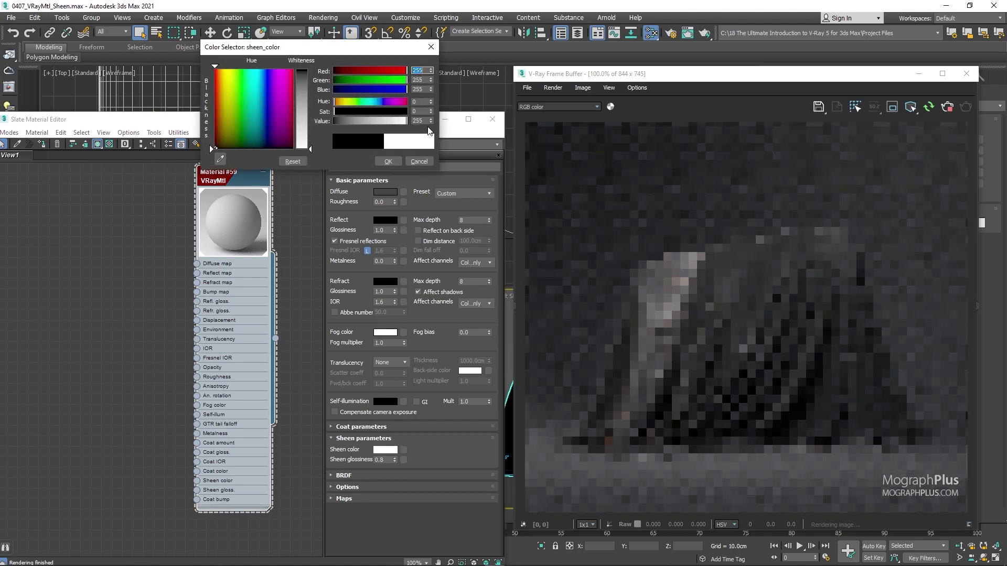
pyautogui.click(388, 161)
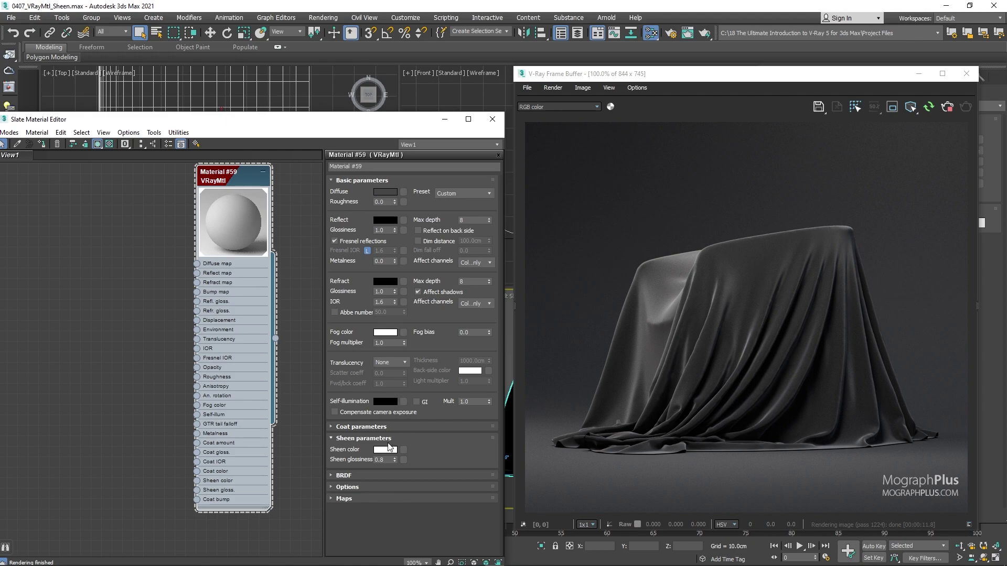
# Step: Preview magenta, cyan, green and peach sheen hues, then cancel to keep white
pyautogui.click(390, 448)
pyautogui.moveTo(384, 102); pyautogui.dragTo(390, 103)
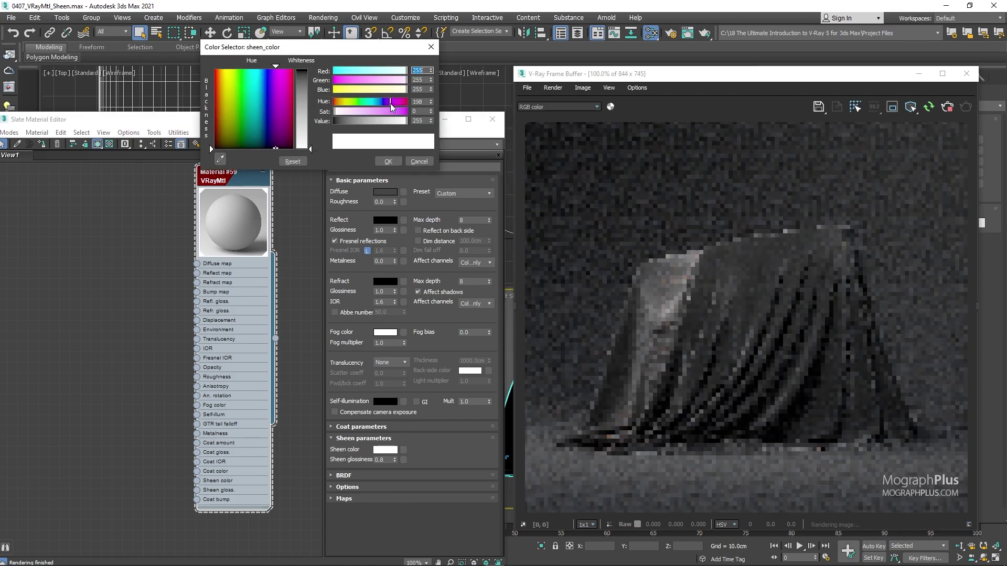
pyautogui.click(391, 111)
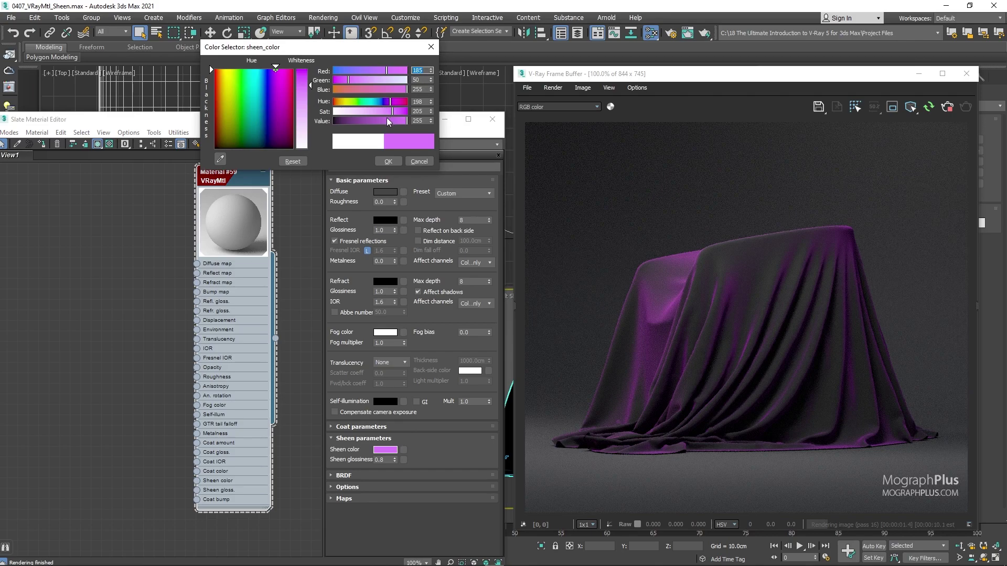
pyautogui.click(377, 111)
pyautogui.click(374, 101)
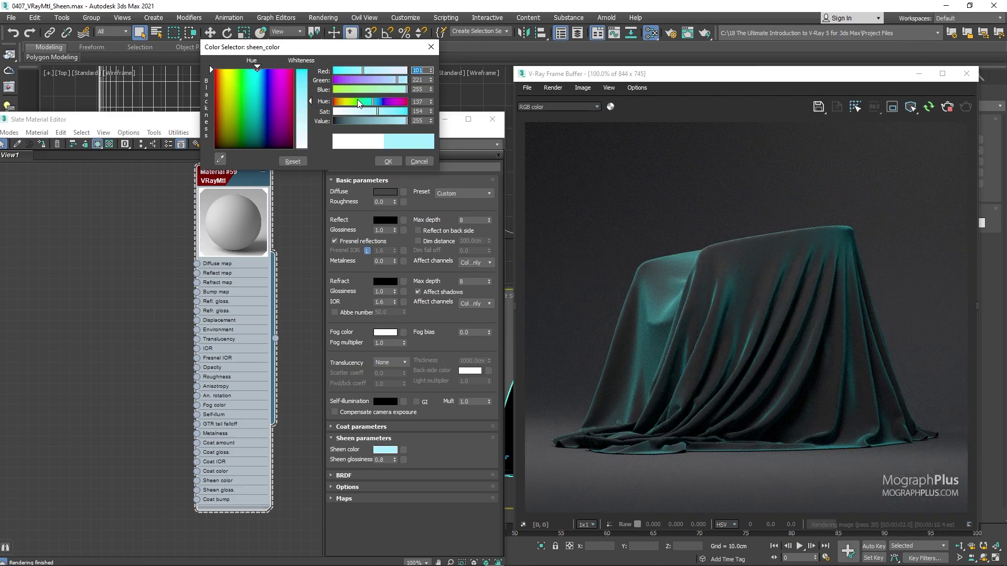
pyautogui.click(353, 100)
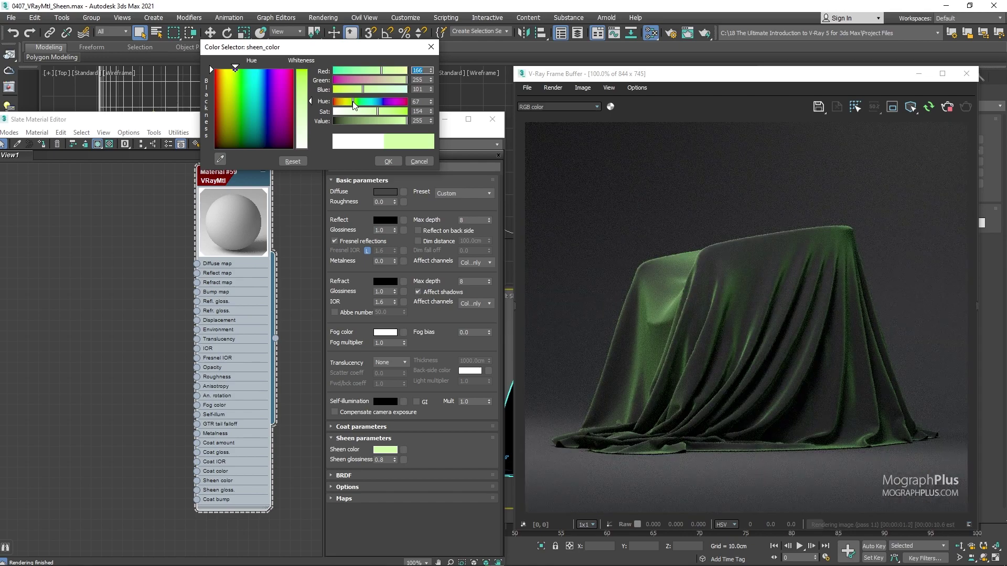
pyautogui.moveTo(355, 105); pyautogui.dragTo(341, 106)
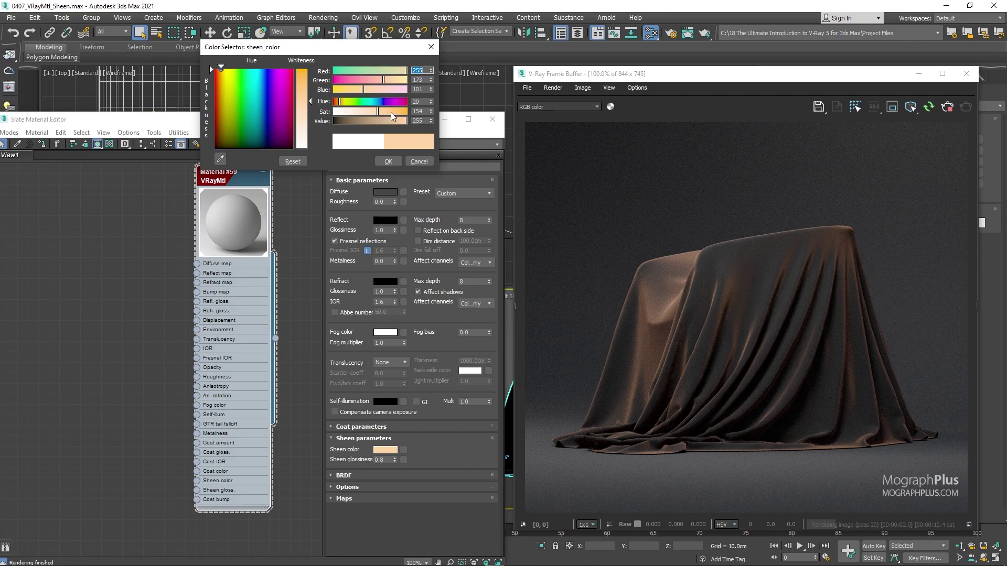
pyautogui.click(414, 161)
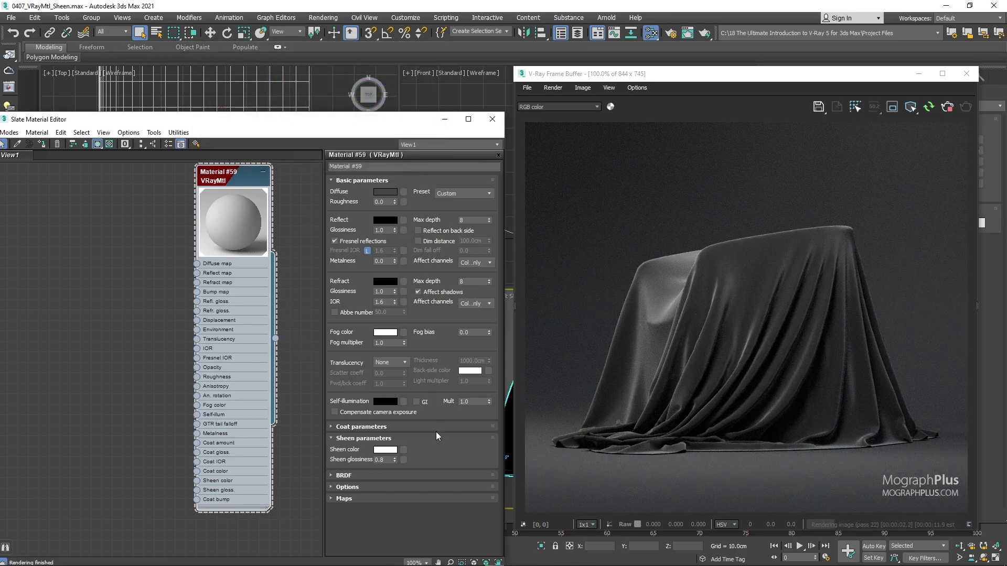
# Step: Step sheen glossiness through 0.1, 0.3, 0.5, 0.7 and finally 0.9
pyautogui.doubleClick(389, 461)
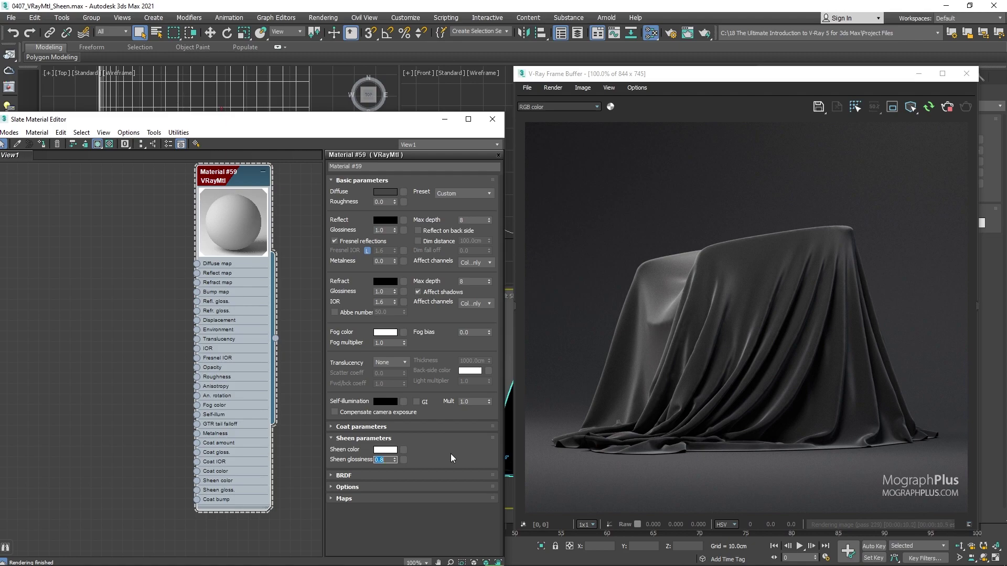
pyautogui.write('.1')
pyautogui.press('Return')
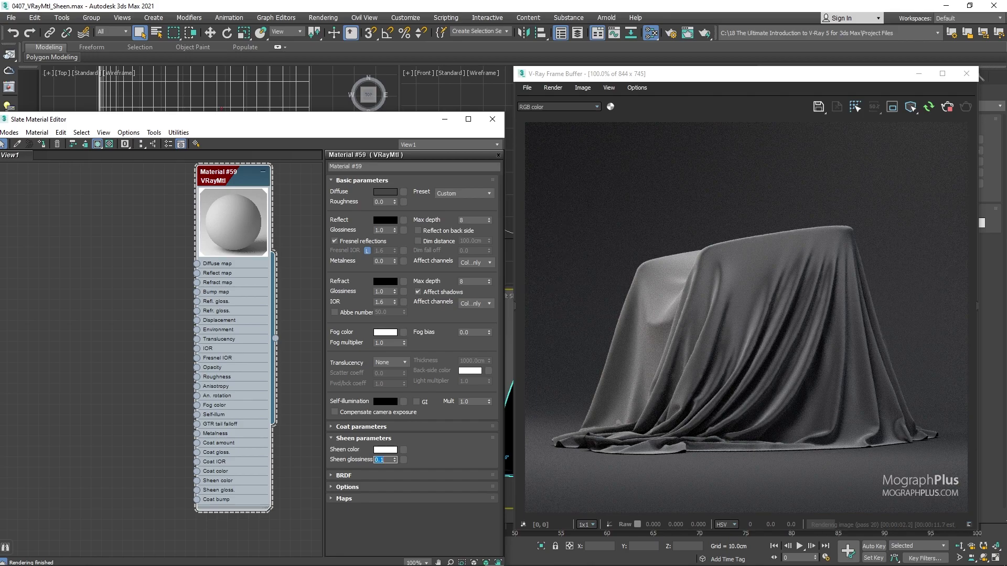
pyautogui.write('.3')
pyautogui.press('Return')
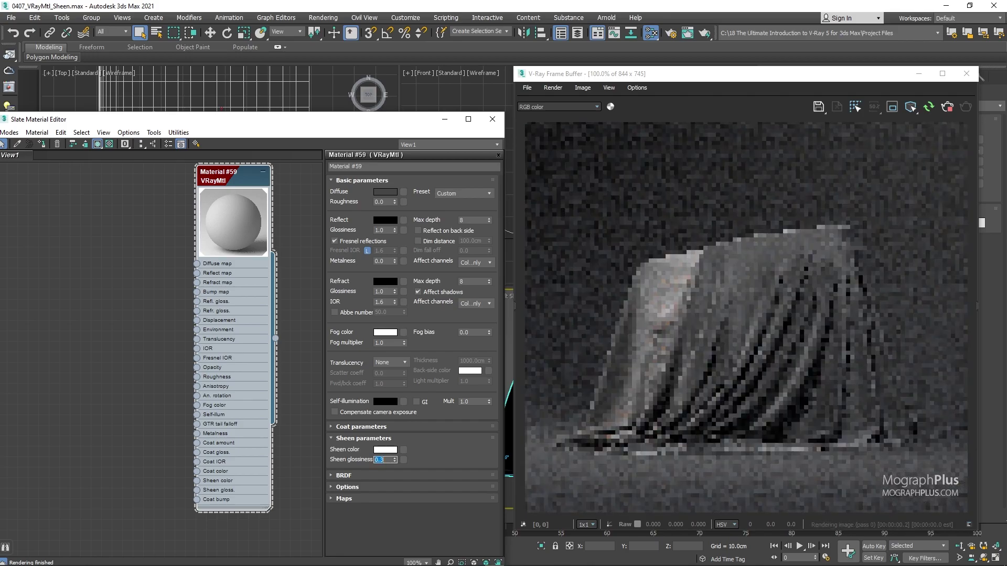
pyautogui.write('.5')
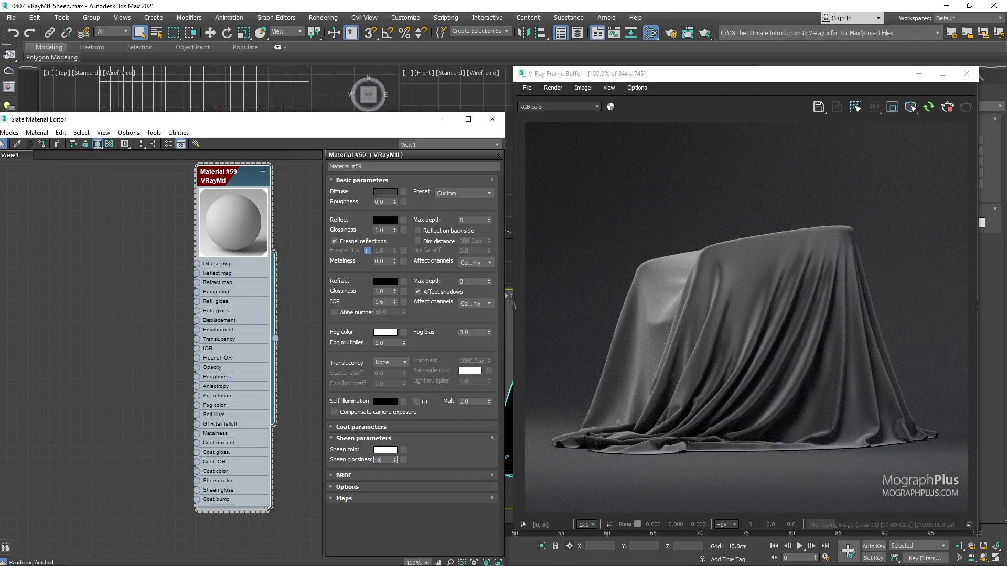
pyautogui.press('Return')
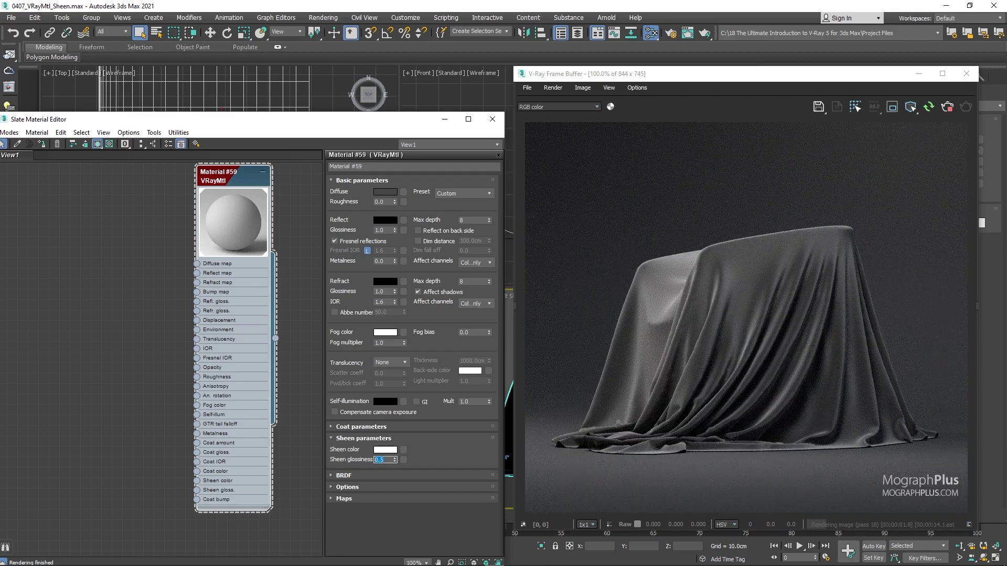
pyautogui.write('.7')
pyautogui.press('Return')
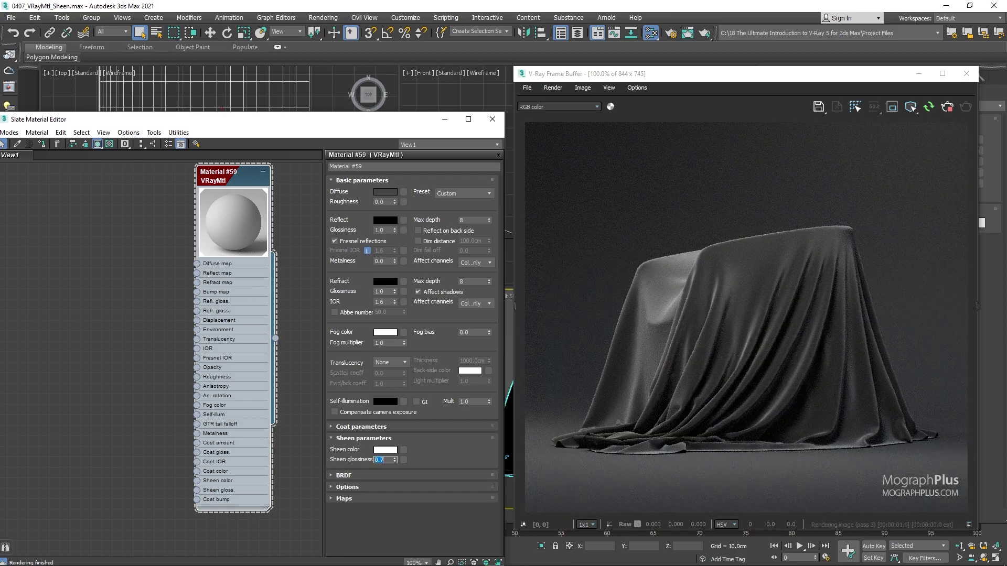
pyautogui.write('.9')
pyautogui.press('Return')
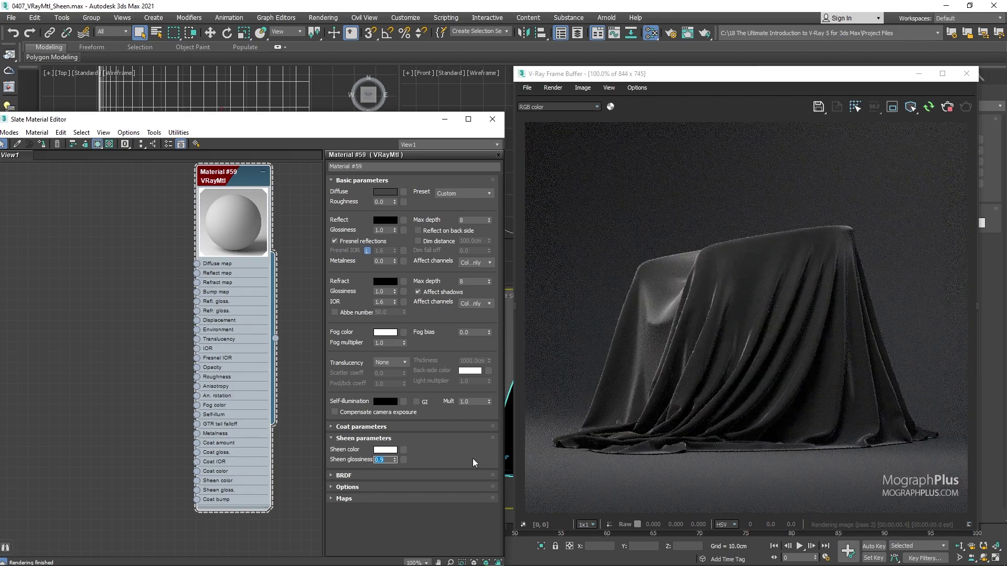
# Step: Tint the sheen colour pink-violet
pyautogui.click(385, 449)
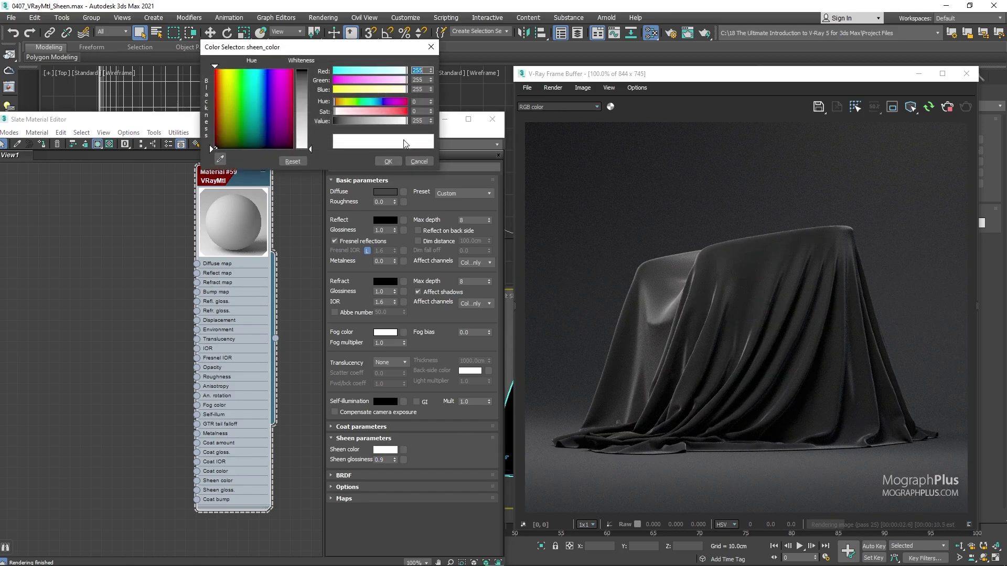
pyautogui.moveTo(386, 101); pyautogui.dragTo(381, 112)
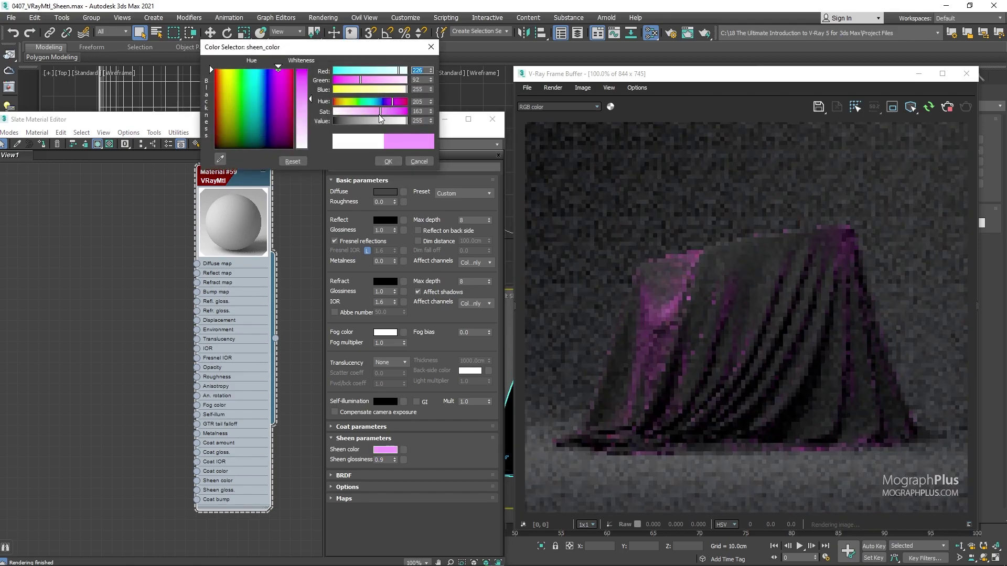
pyautogui.click(389, 160)
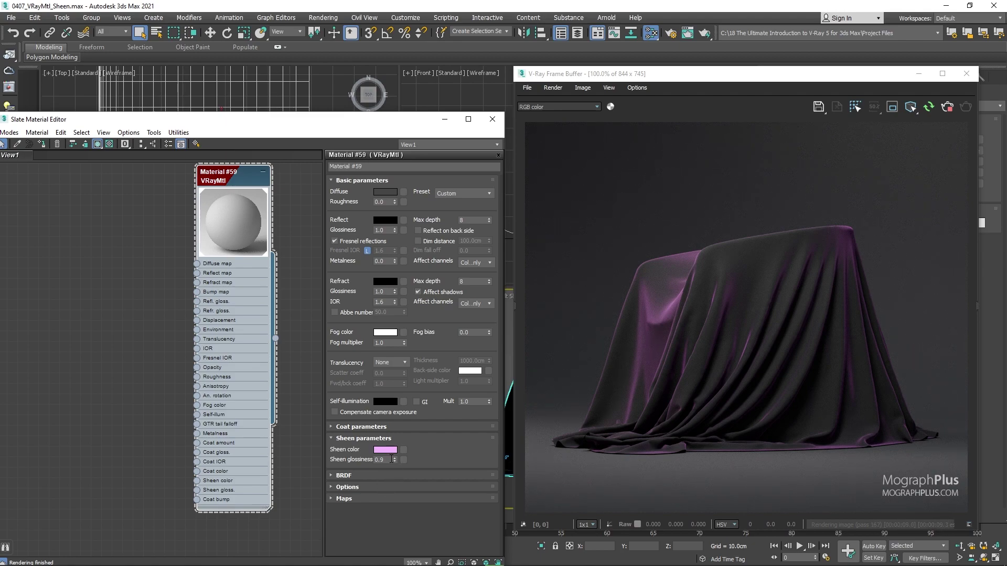
# Step: Try sheen glossiness 0.5 and 0.2, settle on 0.9, and select the Material #59 node
pyautogui.click(386, 460)
pyautogui.write('5')
pyautogui.press('Return')
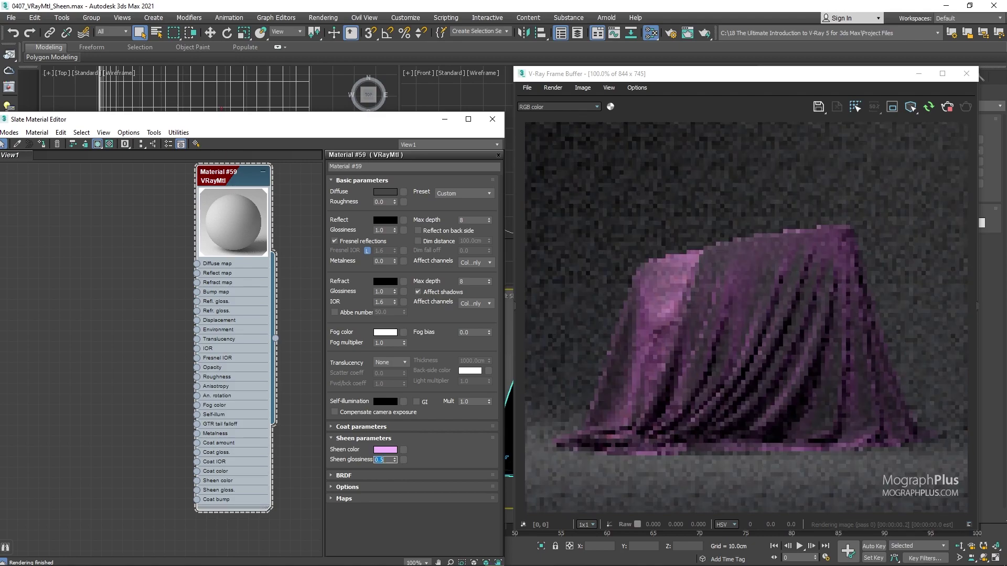
pyautogui.write('2')
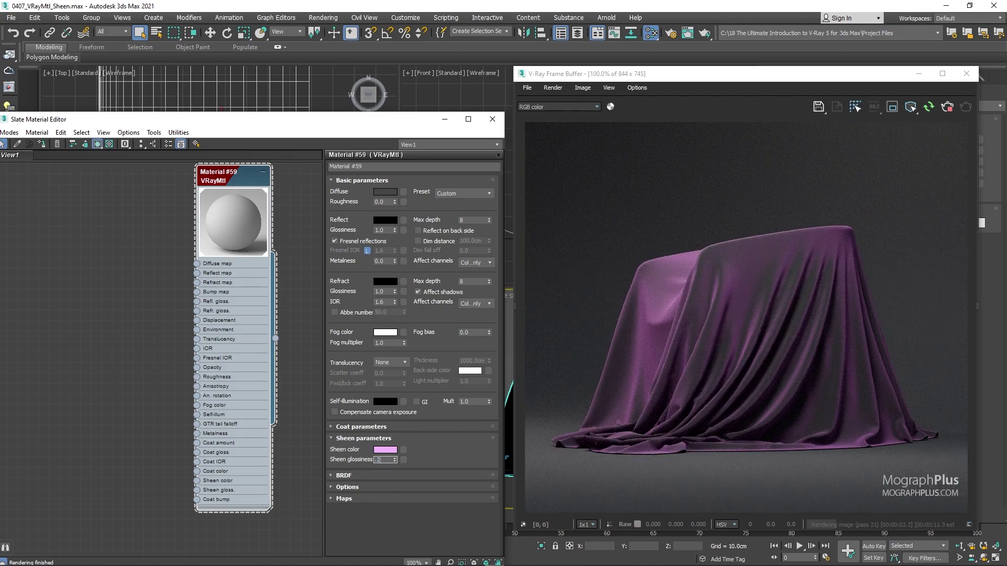
pyautogui.press('Return')
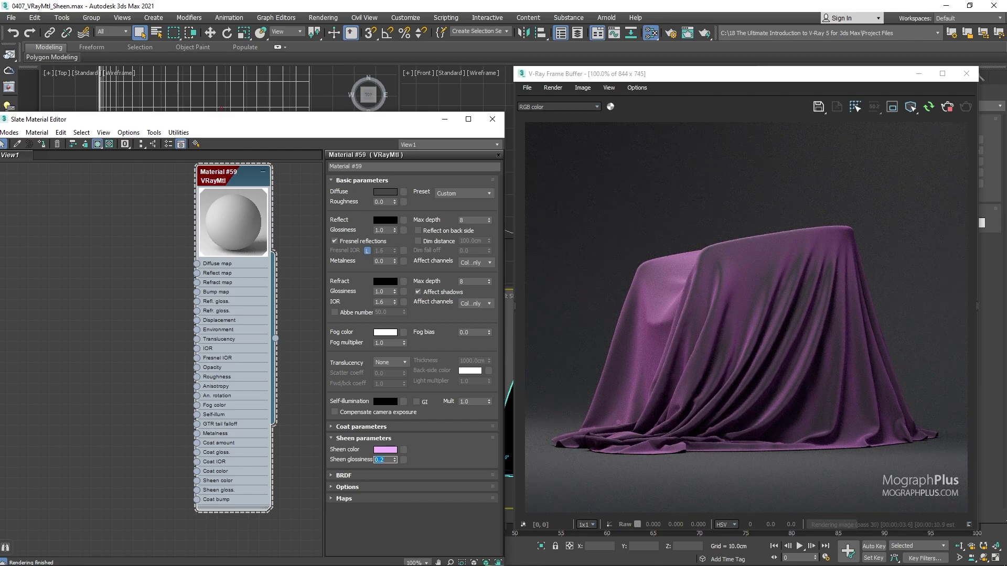
pyautogui.write('.9')
pyautogui.press('Return')
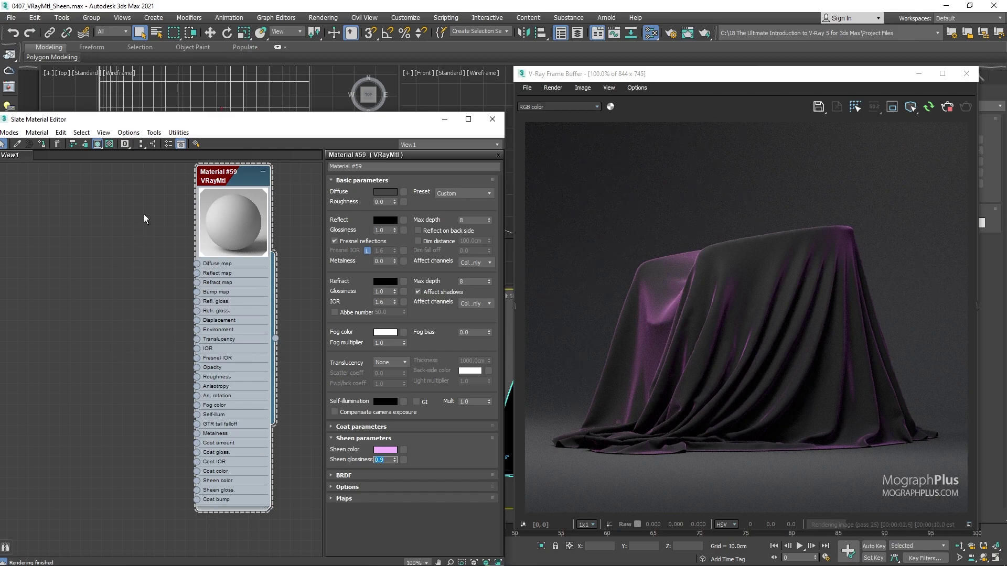
pyautogui.moveTo(143, 214); pyautogui.dragTo(295, 329)
# Step: Delete Material #59 and assign a new VRayMtl, Material #60, to the draped cloth
pyautogui.press('Delete')
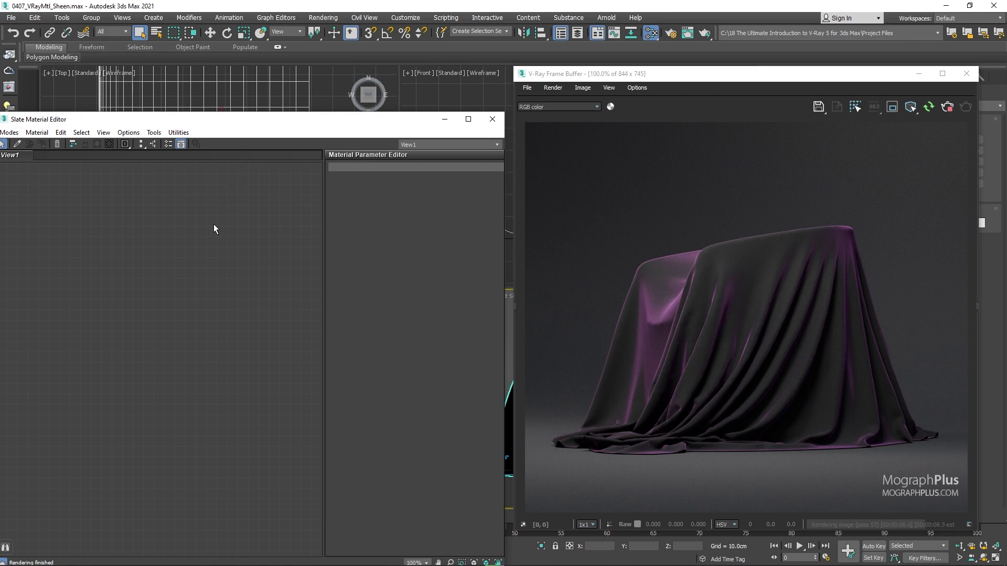
pyautogui.rightClick(214, 224)
pyautogui.moveTo(260, 232)
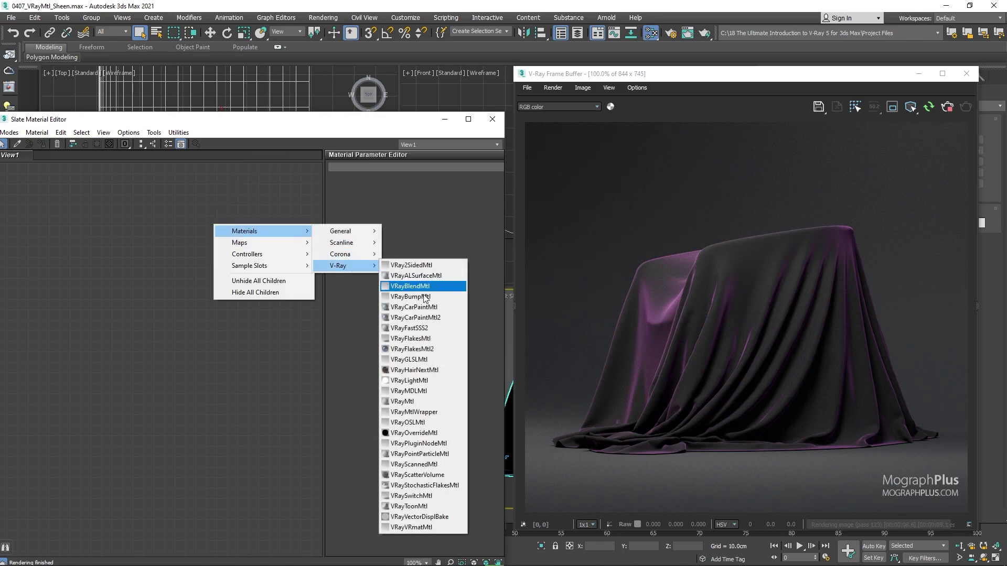
pyautogui.click(436, 401)
pyautogui.rightClick(216, 234)
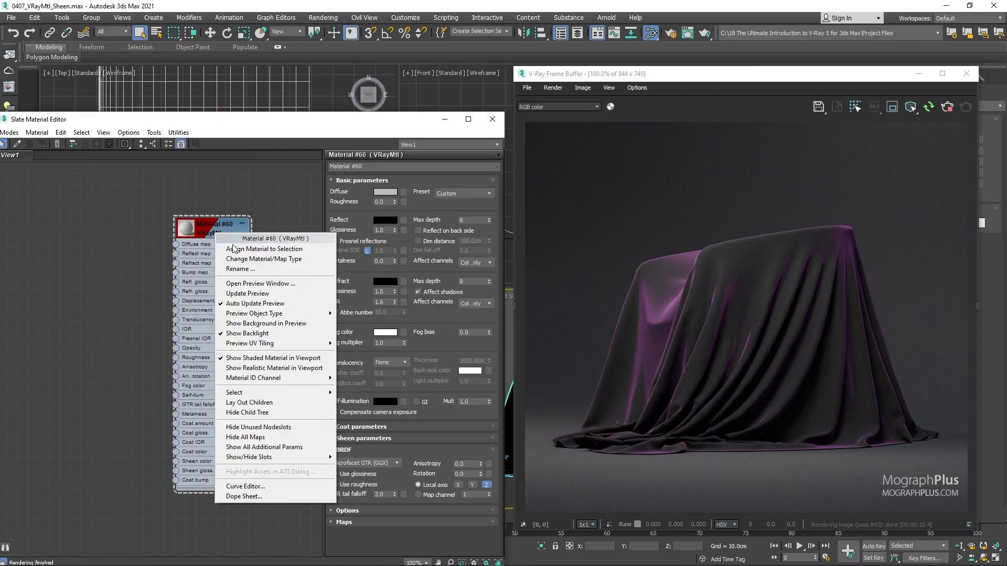
pyautogui.click(234, 248)
pyautogui.doubleClick(186, 229)
pyautogui.moveTo(213, 229); pyautogui.dragTo(234, 179)
# Step: Set Material #60's diffuse to dark purple (red 9, green 5) and collapse the BRDF rollout
pyautogui.click(385, 191)
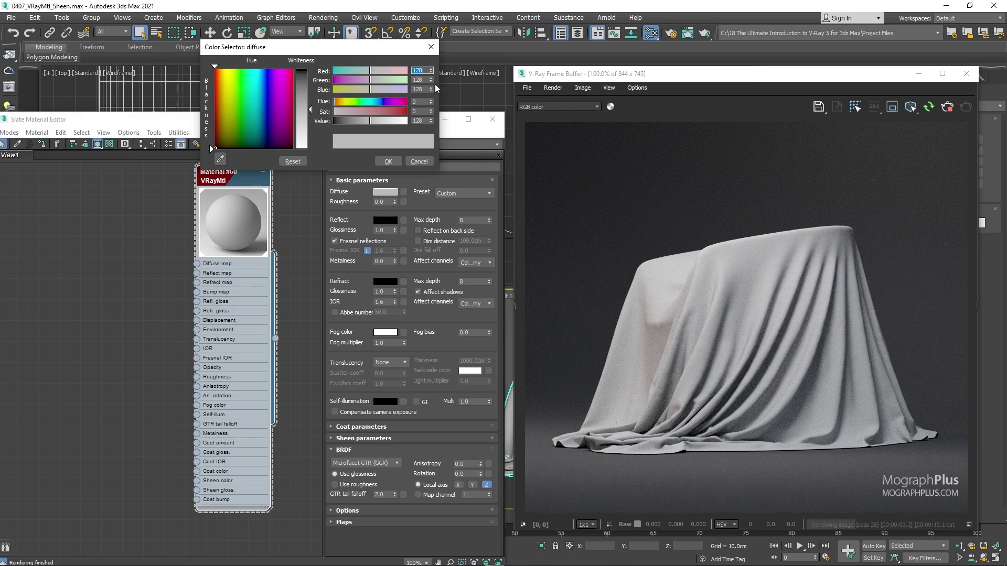
pyautogui.write('9')
pyautogui.press('Tab')
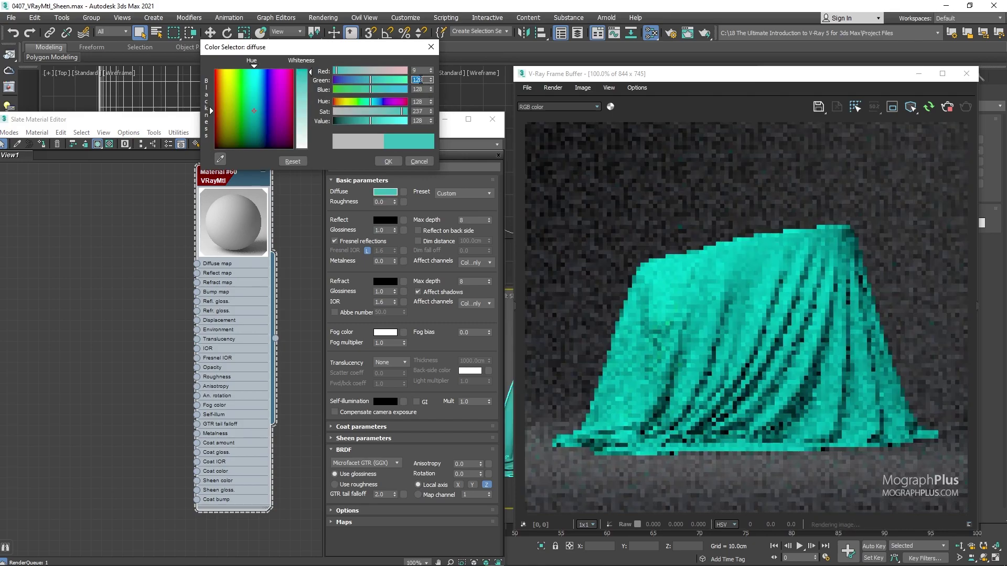
pyautogui.write('5')
pyautogui.press('Tab')
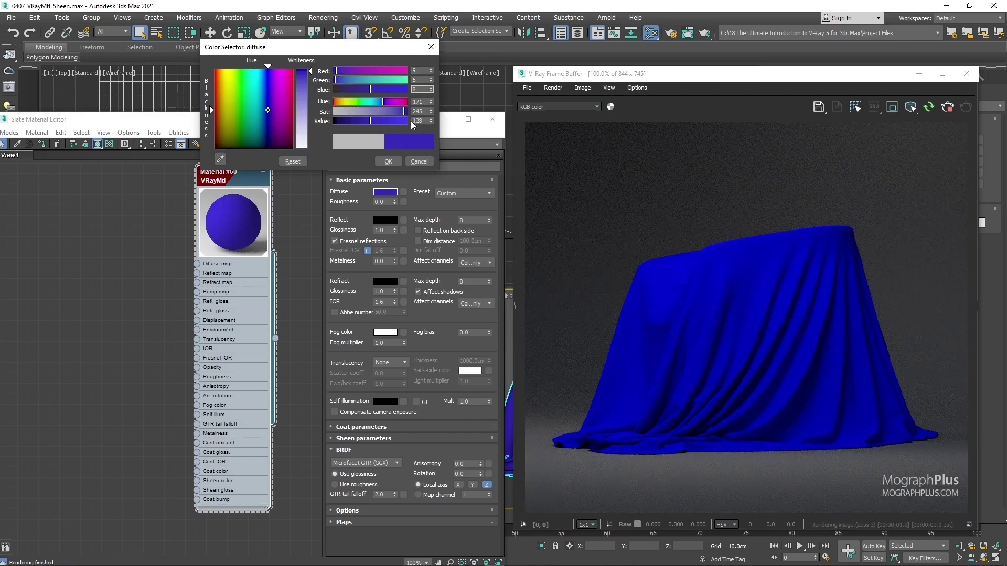
pyautogui.press('Tab')
pyautogui.click(388, 161)
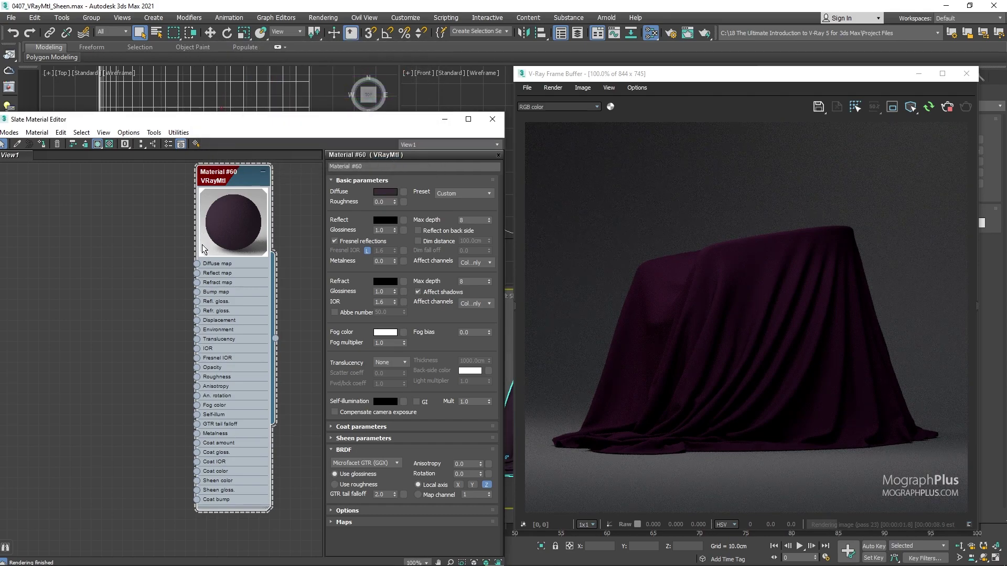
pyautogui.click(345, 450)
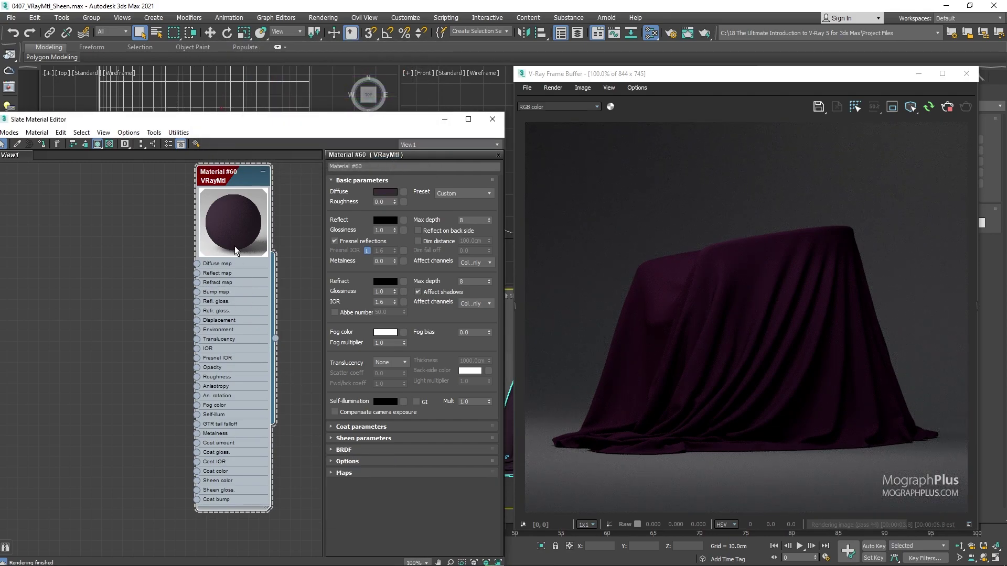
pyautogui.moveTo(235, 204); pyautogui.dragTo(238, 217)
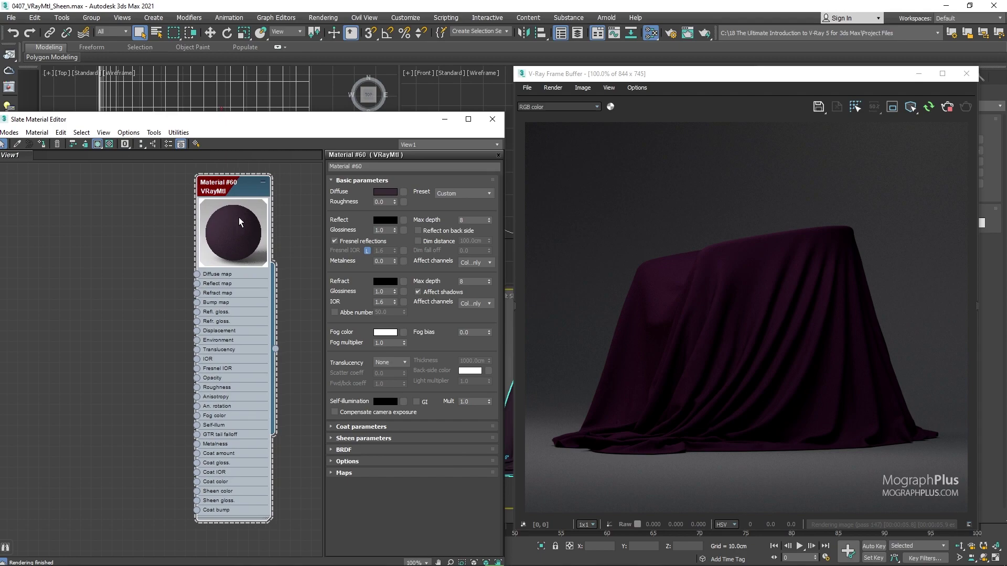
# Step: Expand the Sheen parameters and copy the purple diffuse colour into the sheen colour
pyautogui.click(260, 182)
pyautogui.scroll(2, 229, 249)
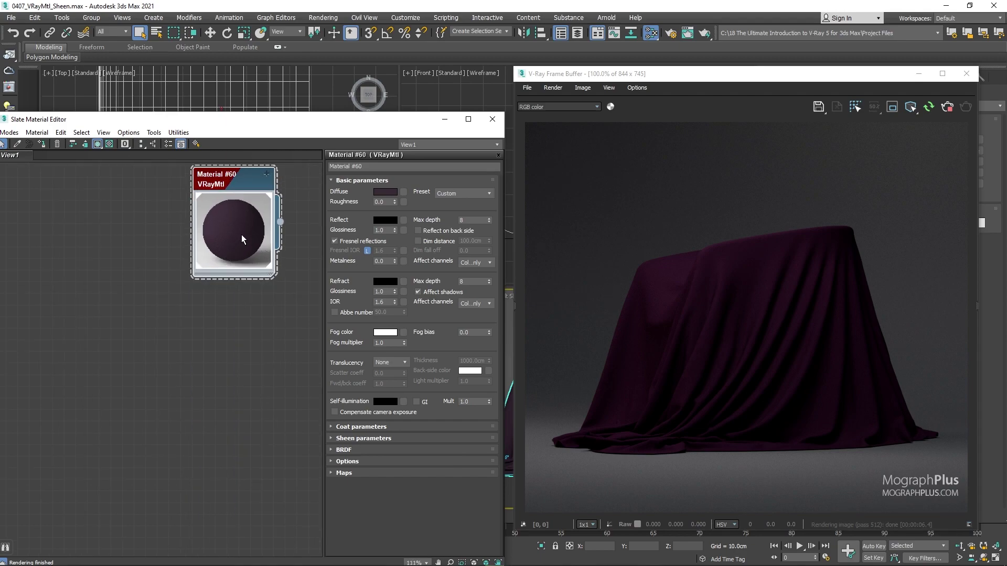
pyautogui.click(367, 437)
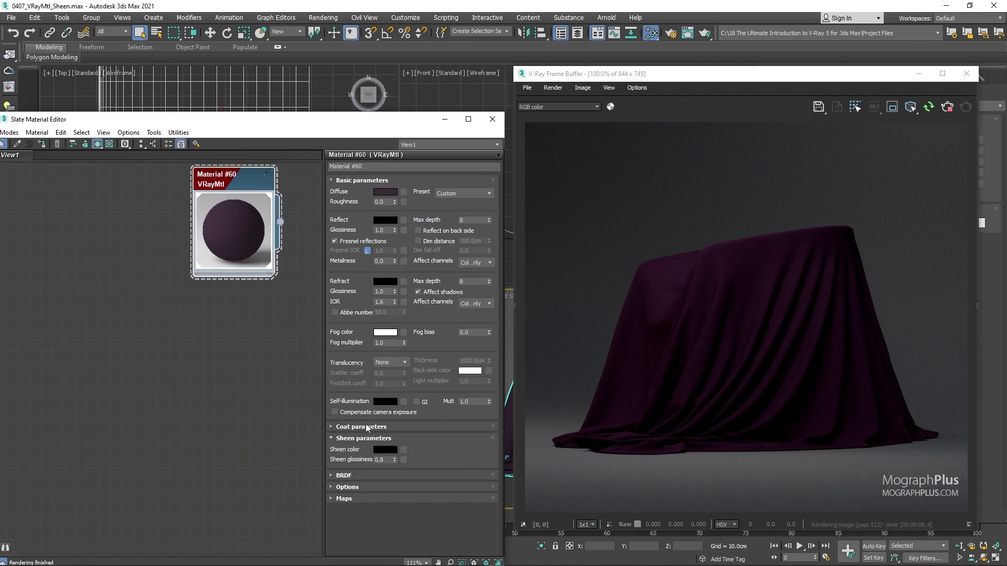
pyautogui.moveTo(386, 190); pyautogui.dragTo(386, 450)
pyautogui.click(245, 348)
# Step: Brighten the sheen colour to a light pink with red 232
pyautogui.click(385, 449)
pyautogui.moveTo(376, 123)
pyautogui.mouseDown()
pyautogui.moveTo(393, 121)
pyautogui.moveTo(356, 115)
pyautogui.moveTo(372, 112)
pyautogui.mouseUp()
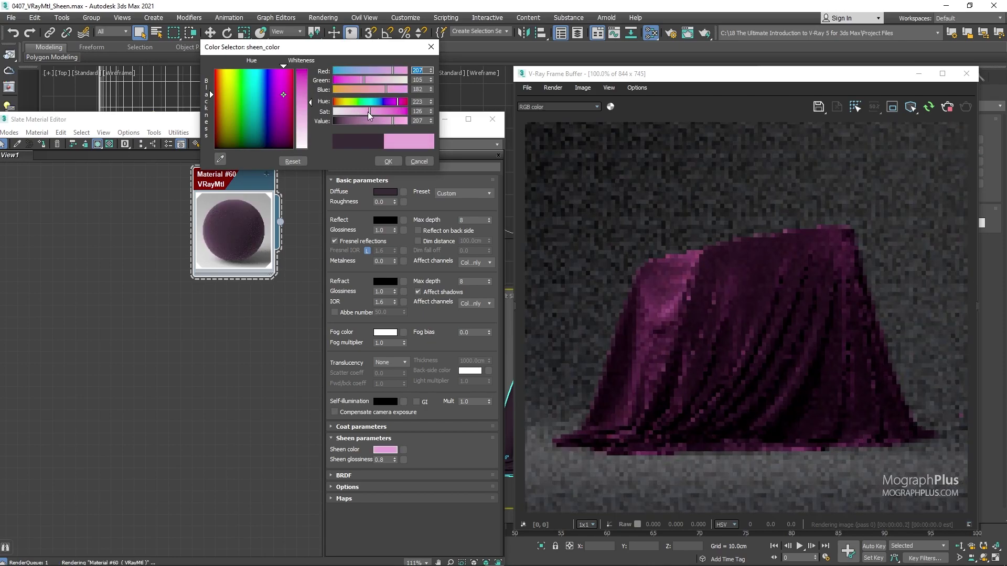
pyautogui.click(388, 160)
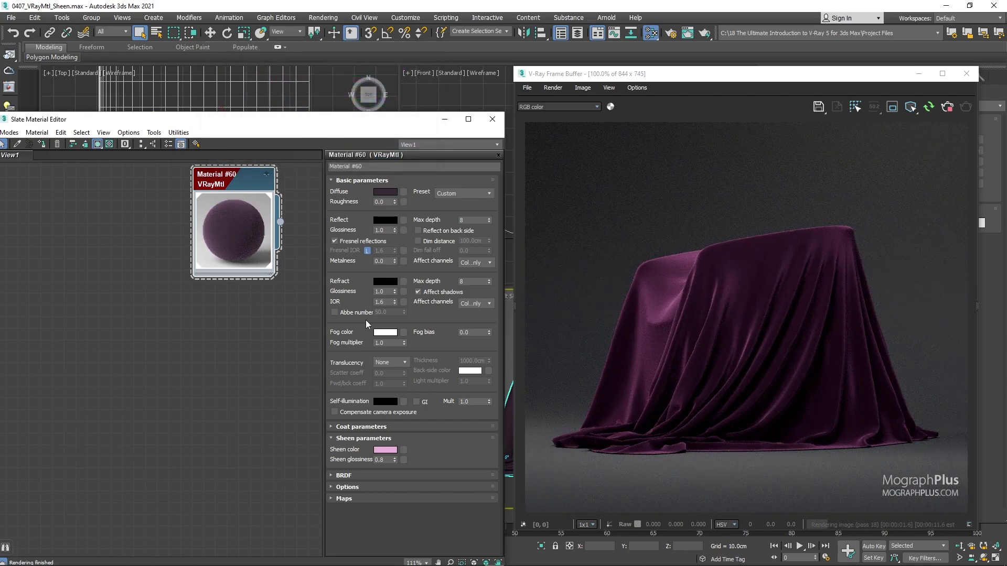
pyautogui.click(384, 450)
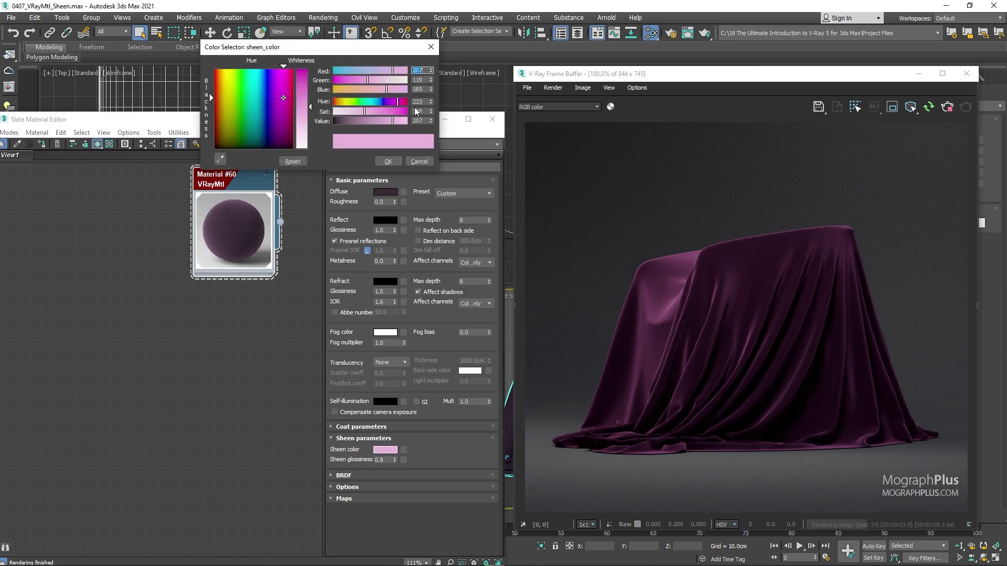
pyautogui.press('Tab')
pyautogui.press('Tab')
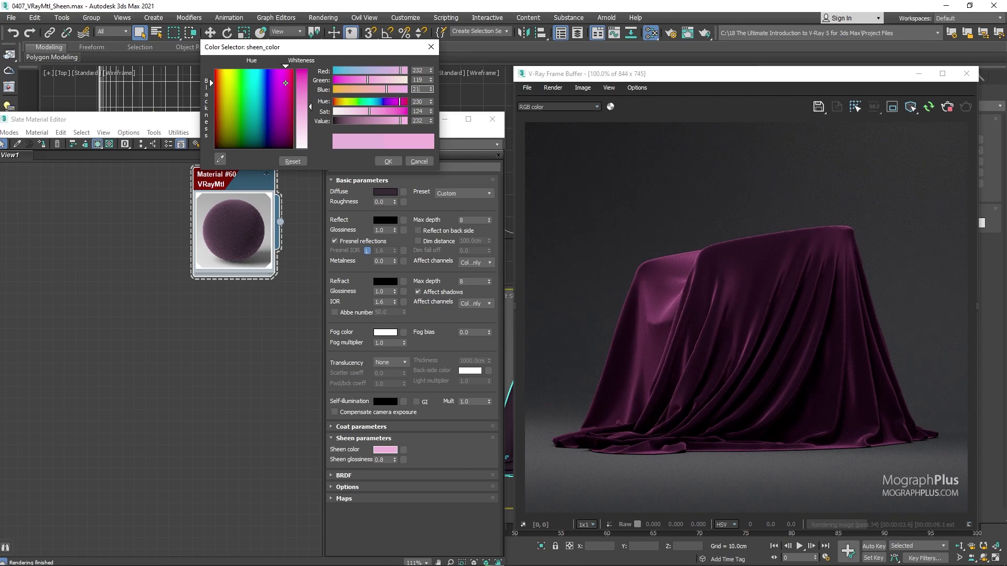
pyautogui.click(388, 161)
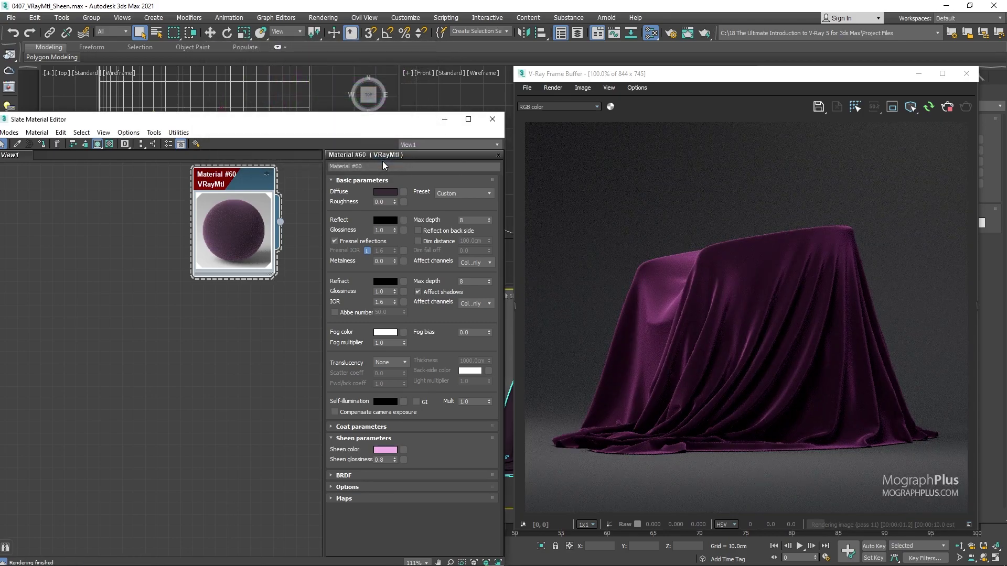
# Step: Try Material #60 sheen glossiness at 0.3, 0.8 and 0.9, then settle on 0.85
pyautogui.moveTo(370, 129); pyautogui.dragTo(372, 93)
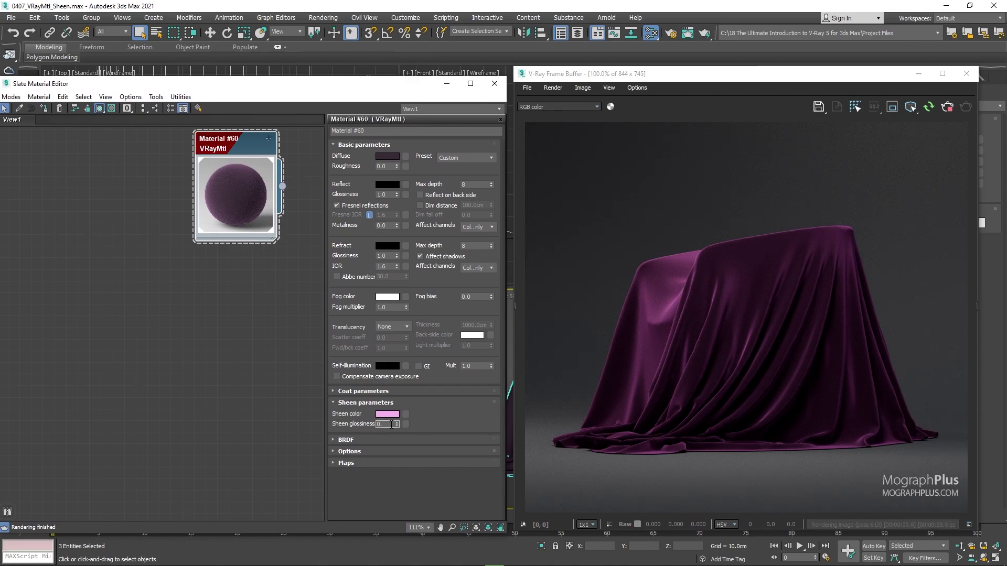
pyautogui.write('3')
pyautogui.press('Return')
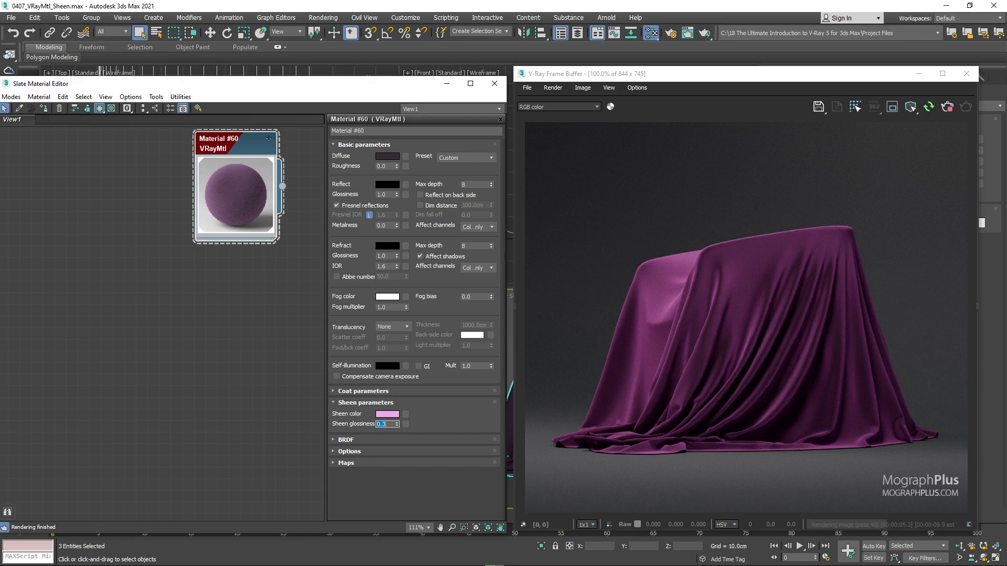
pyautogui.press('BackSpace')
pyautogui.write('0.8')
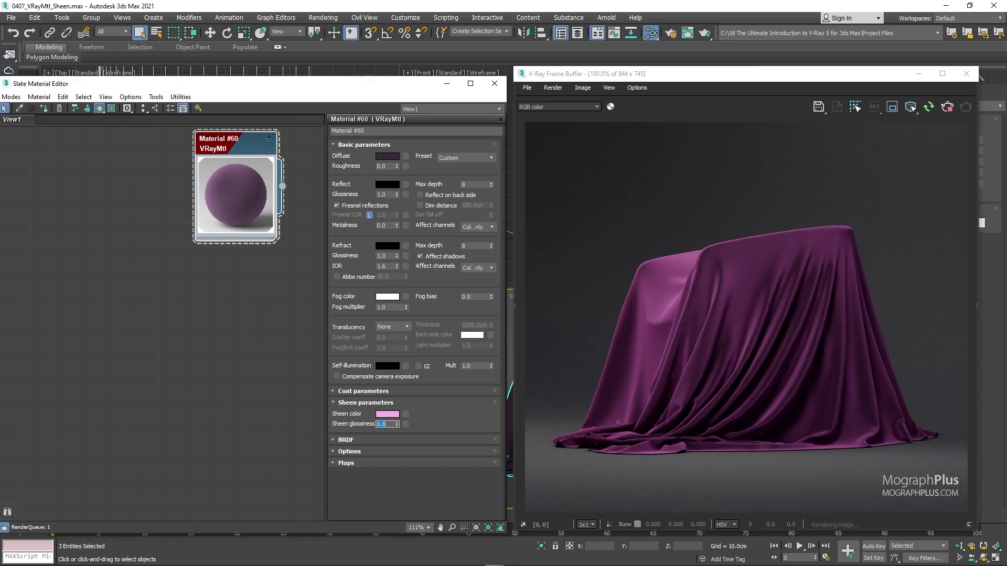
pyautogui.press('Return')
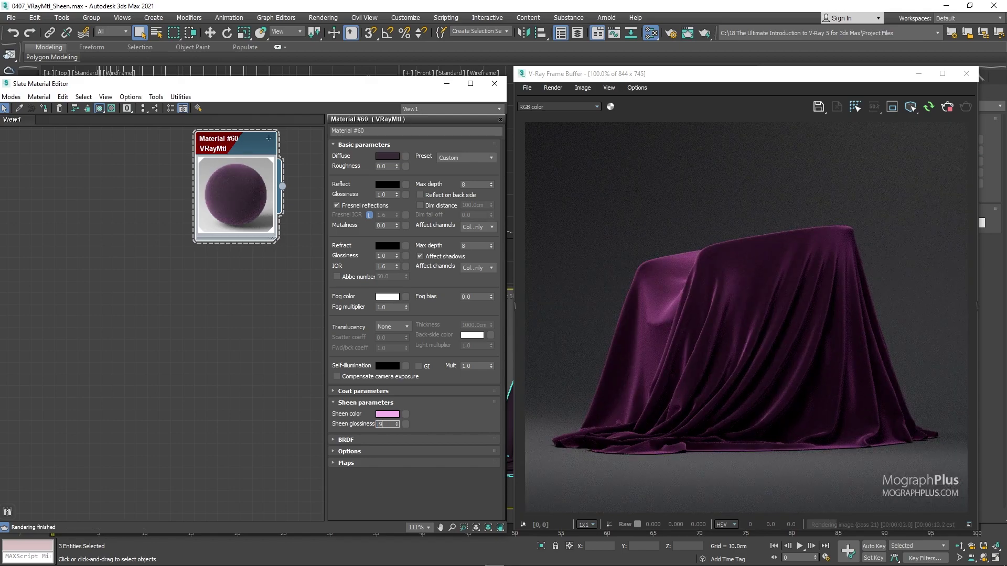
pyautogui.write('.9')
pyautogui.press('Return')
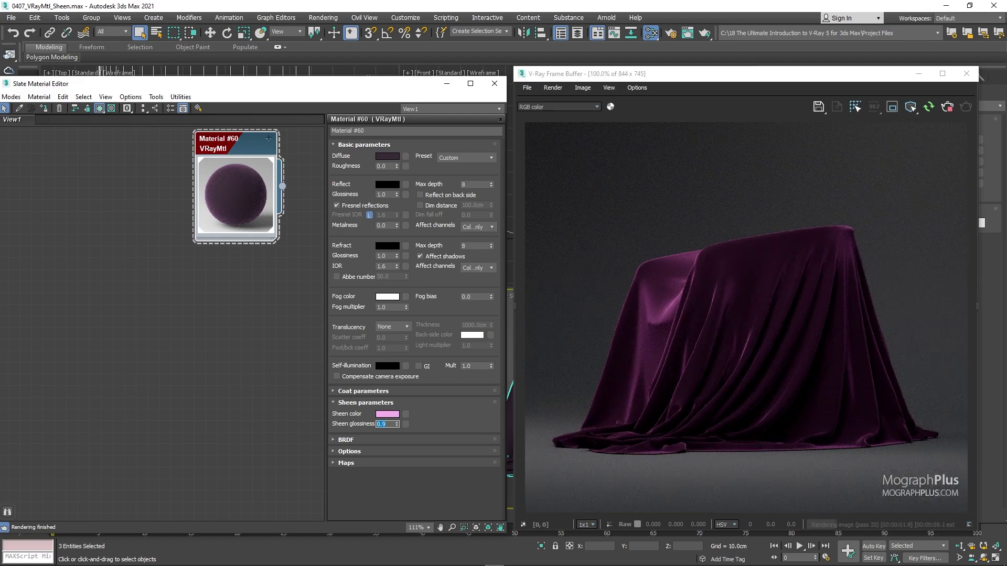
pyautogui.write('.85')
pyautogui.press('Return')
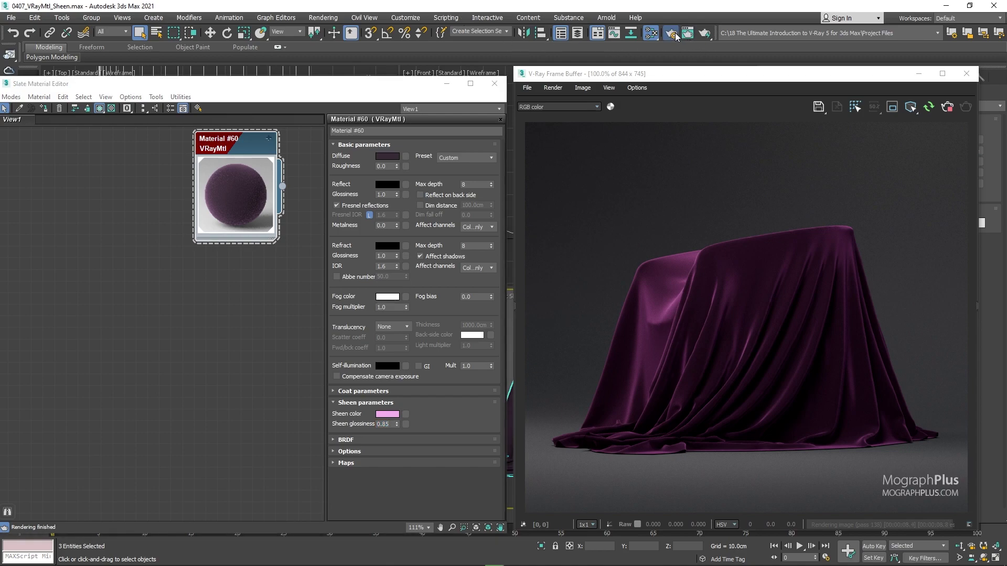
# Step: Add a VRayDenoiser render element using the NVIDIA AI denoiser engine
pyautogui.press('F10')
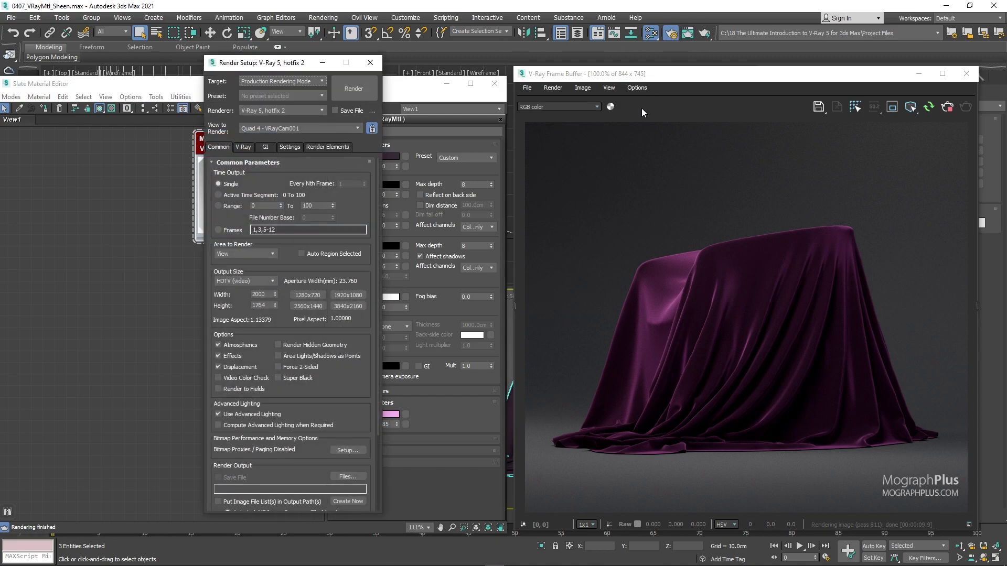
pyautogui.click(317, 148)
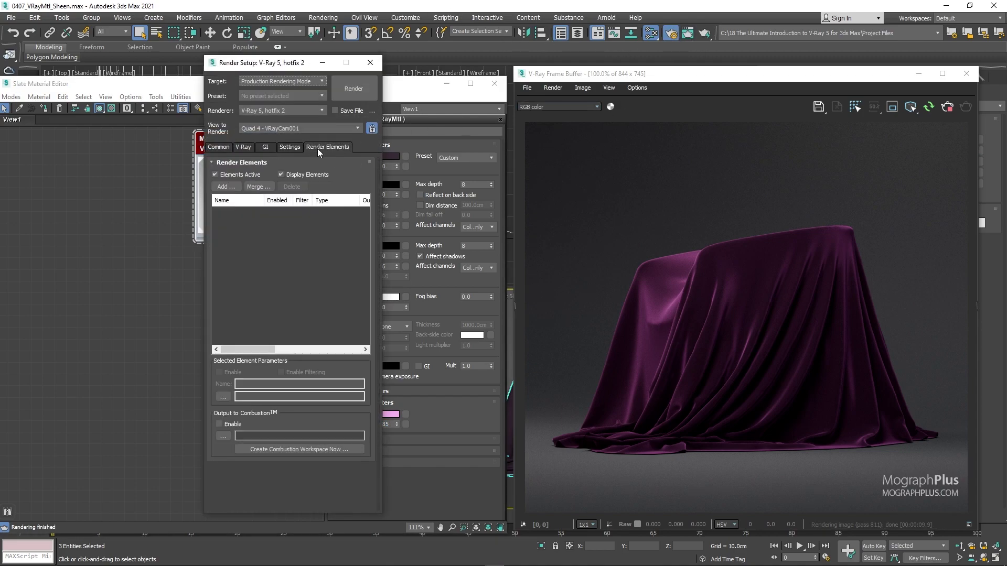
pyautogui.click(223, 188)
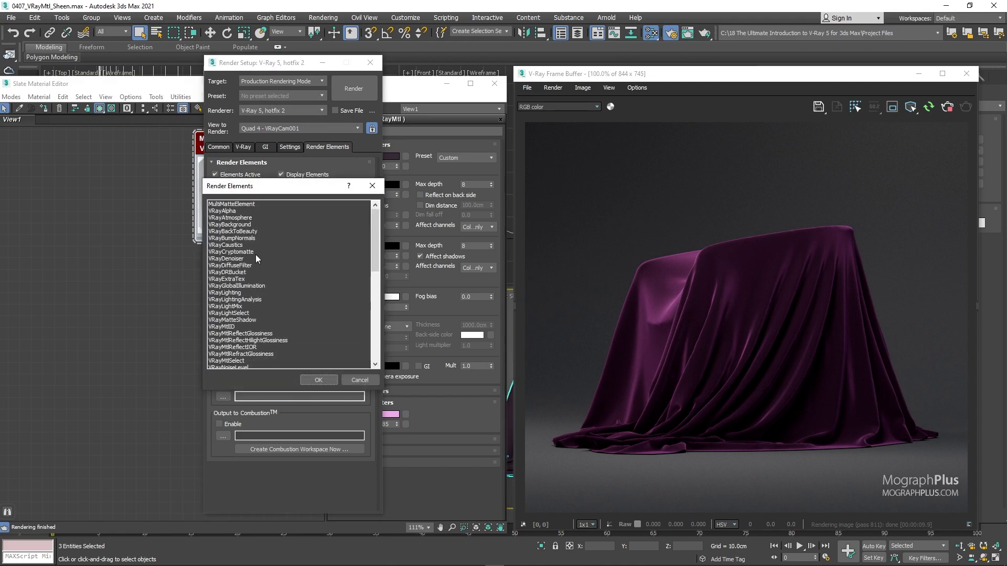
pyautogui.doubleClick(257, 259)
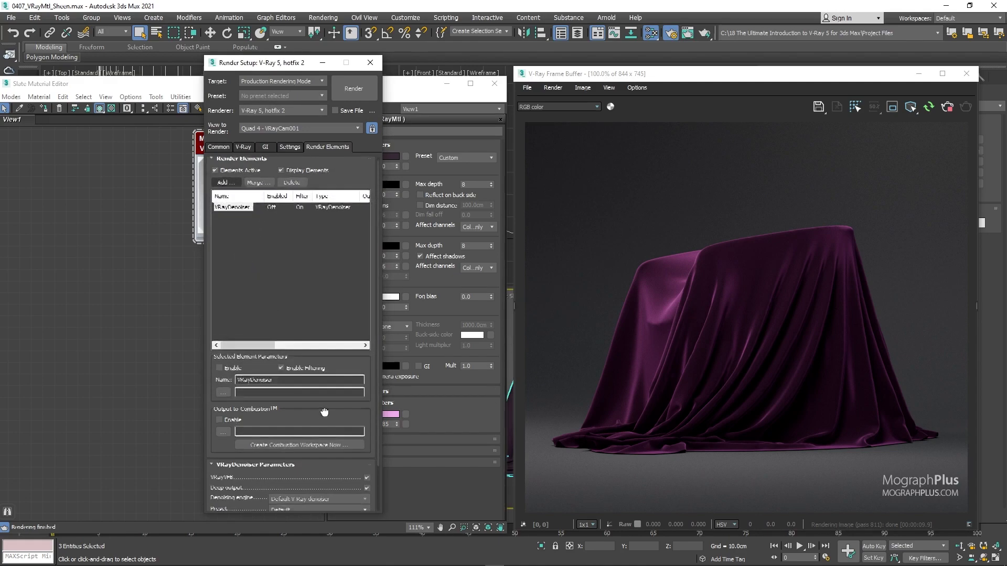
pyautogui.scroll(-2, 324, 412)
pyautogui.click(298, 446)
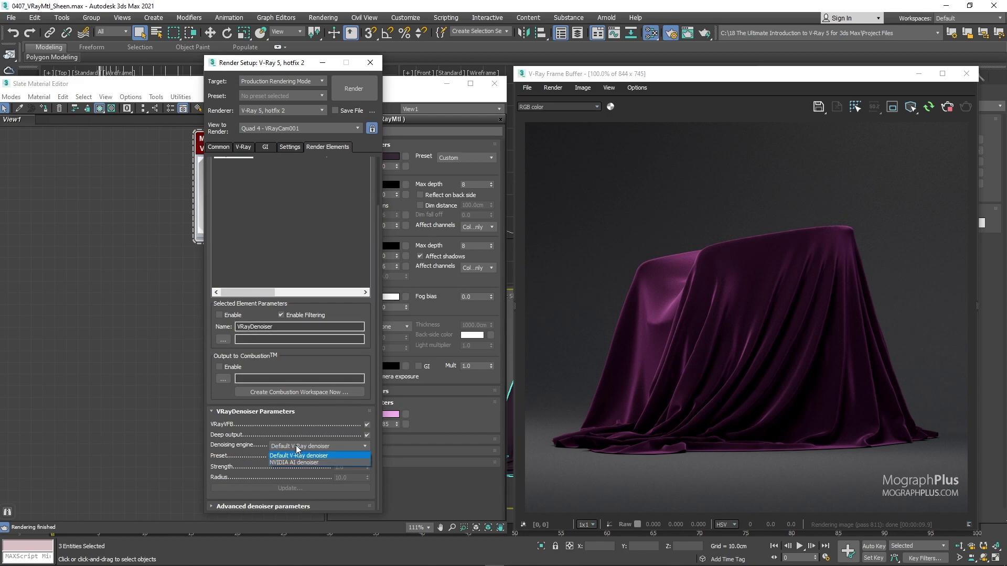
pyautogui.click(313, 463)
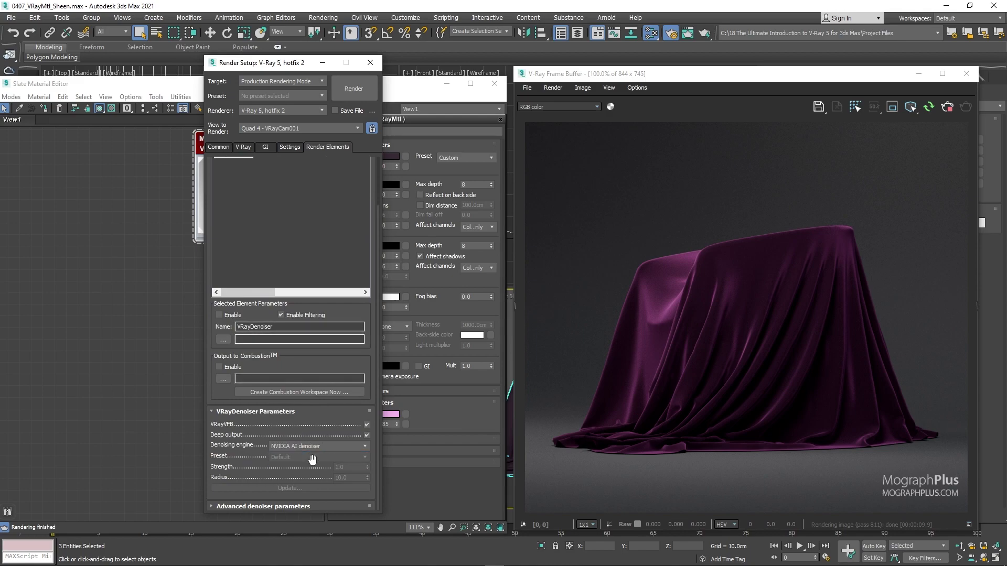
pyautogui.click(341, 446)
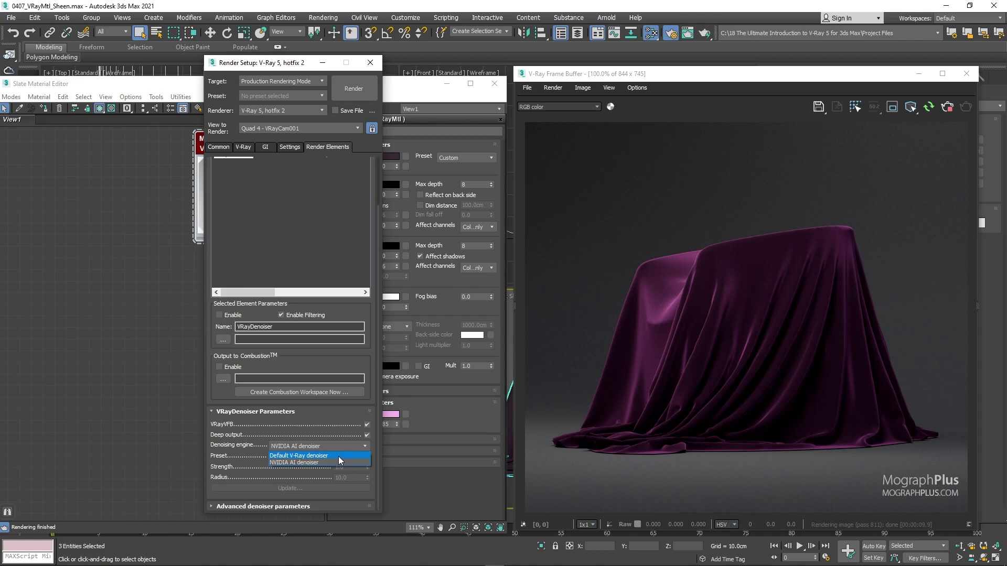
pyautogui.click(334, 464)
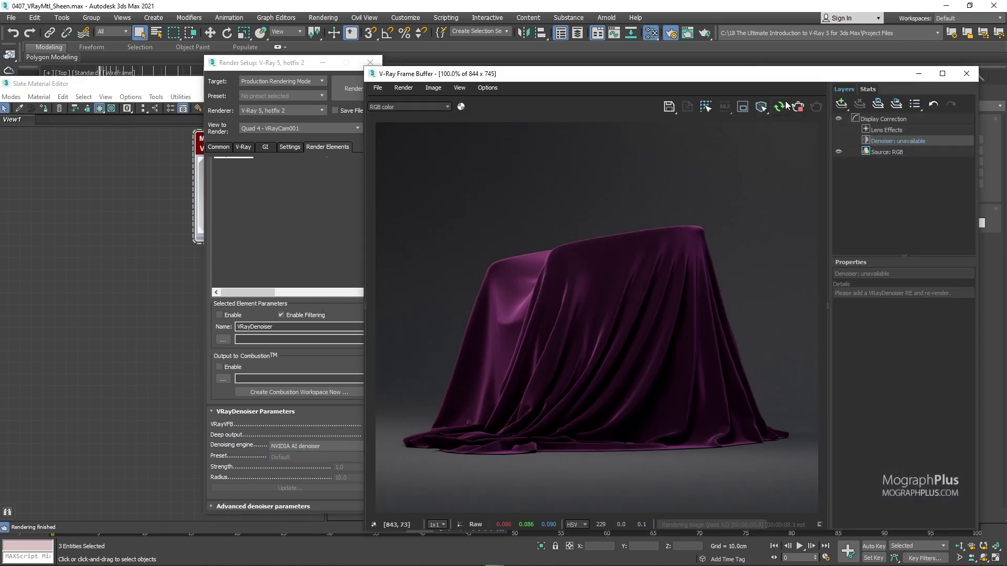
# Step: Restart the render and raise the Denoiser layer opacity to show the denoised cloth
pyautogui.click(793, 110)
pyautogui.click(966, 74)
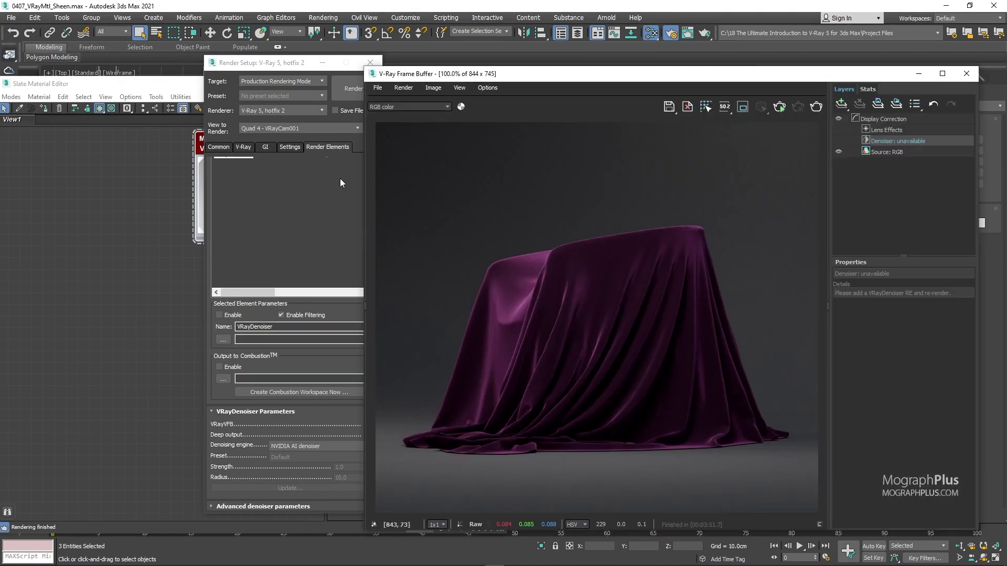
pyautogui.click(815, 106)
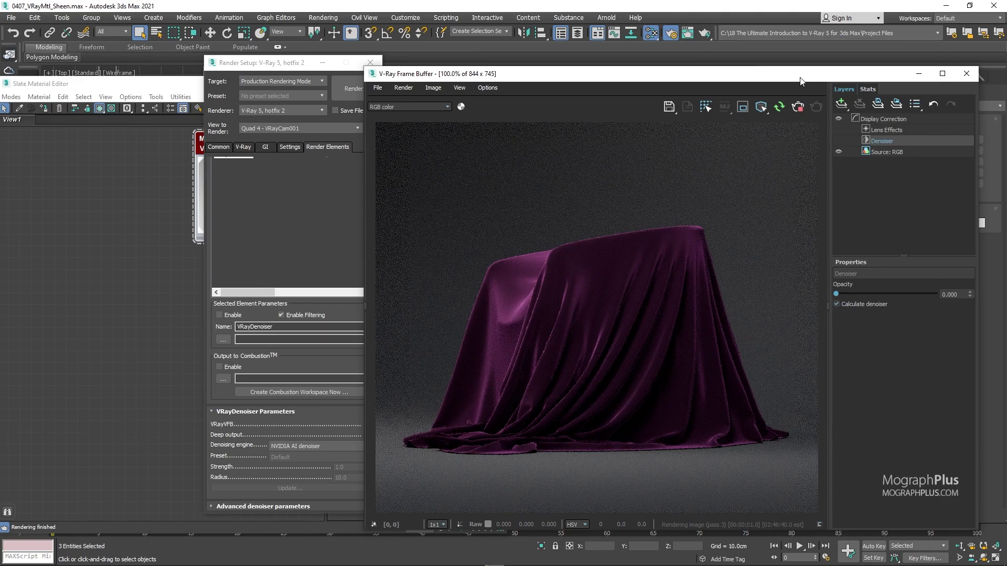
pyautogui.moveTo(802, 77)
pyautogui.mouseDown()
pyautogui.moveTo(843, 73)
pyautogui.moveTo(819, 76)
pyautogui.mouseUp()
pyautogui.click(955, 289)
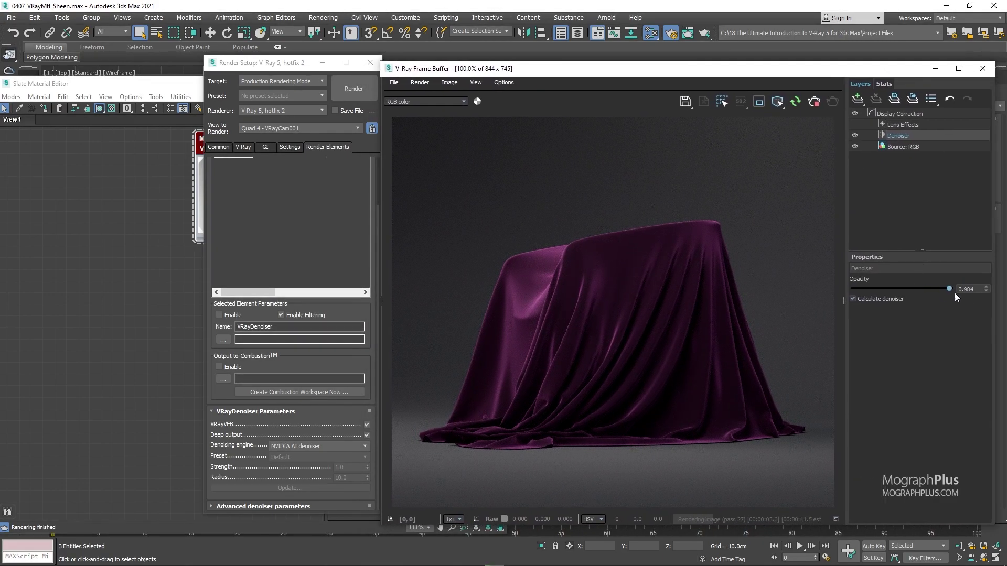
pyautogui.click(844, 267)
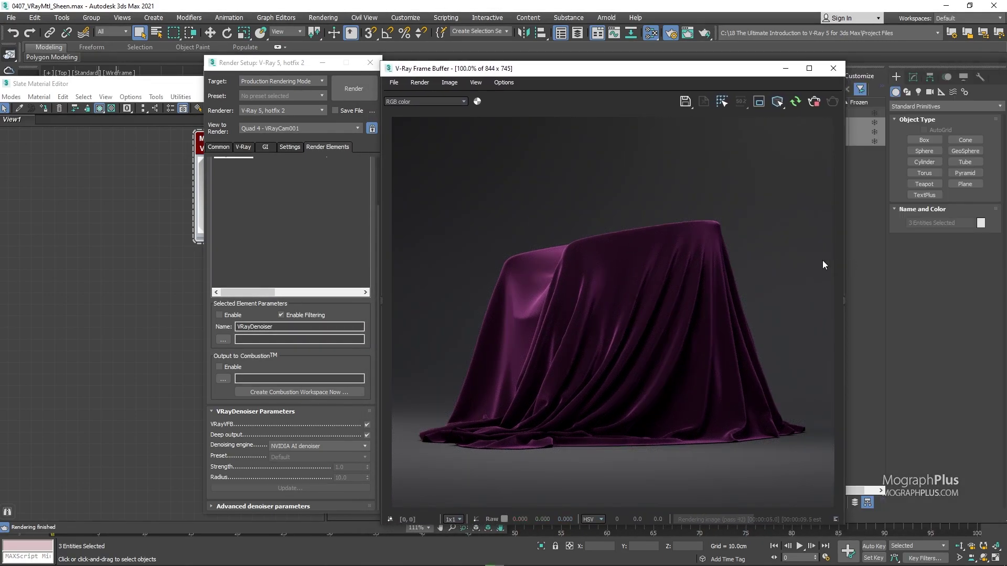
pyautogui.moveTo(650, 73); pyautogui.dragTo(788, 74)
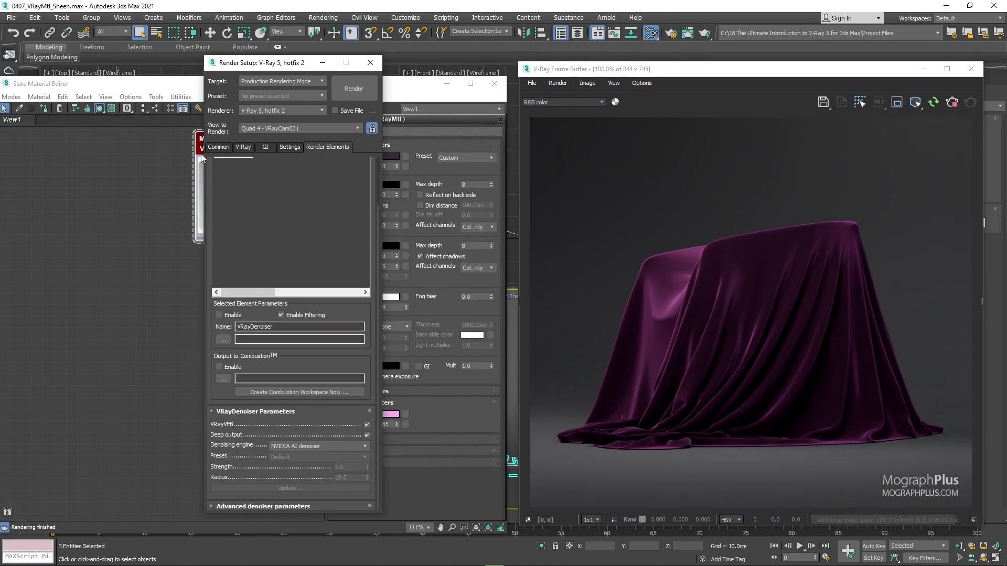
# Step: Clone Material #60 as Material #61 and assign it to the selected cloth
pyautogui.click(181, 308)
pyautogui.moveTo(180, 303)
pyautogui.mouseDown(button='middle')
pyautogui.moveTo(112, 329)
pyautogui.moveTo(98, 303)
pyautogui.moveTo(90, 209)
pyautogui.mouseUp(button='middle')
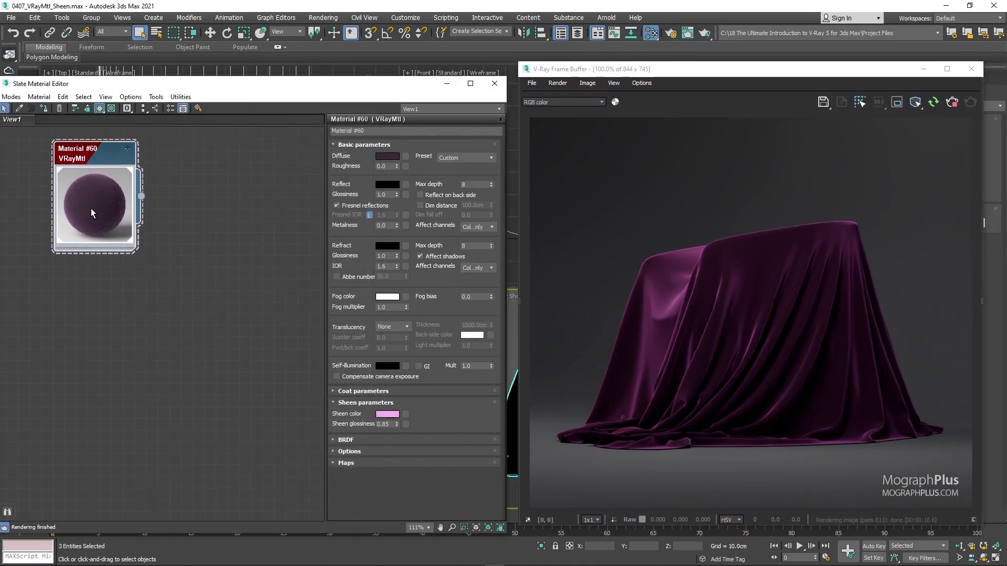
pyautogui.keyDown('shift'); pyautogui.moveTo(90, 209); pyautogui.dragTo(234, 193); pyautogui.keyUp('shift')
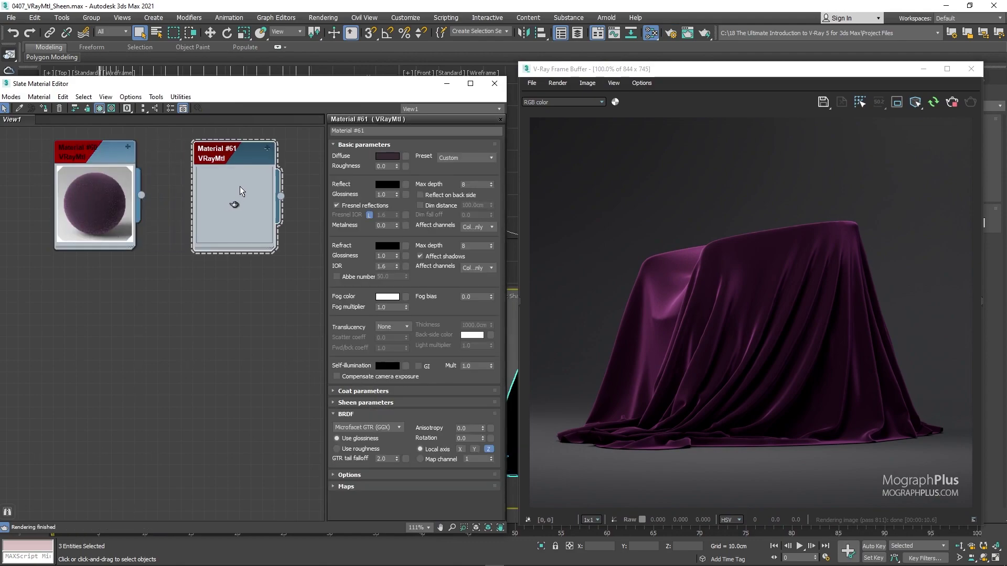
pyautogui.rightClick(243, 187)
pyautogui.click(268, 203)
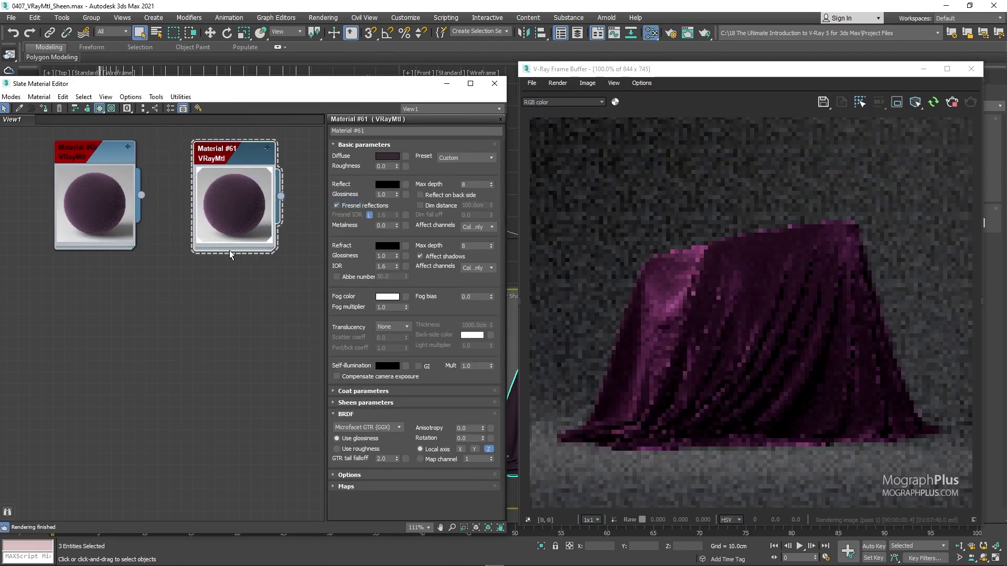
# Step: Set Material #61's diffuse colour to dark teal RGB 2/7/8
pyautogui.click(387, 156)
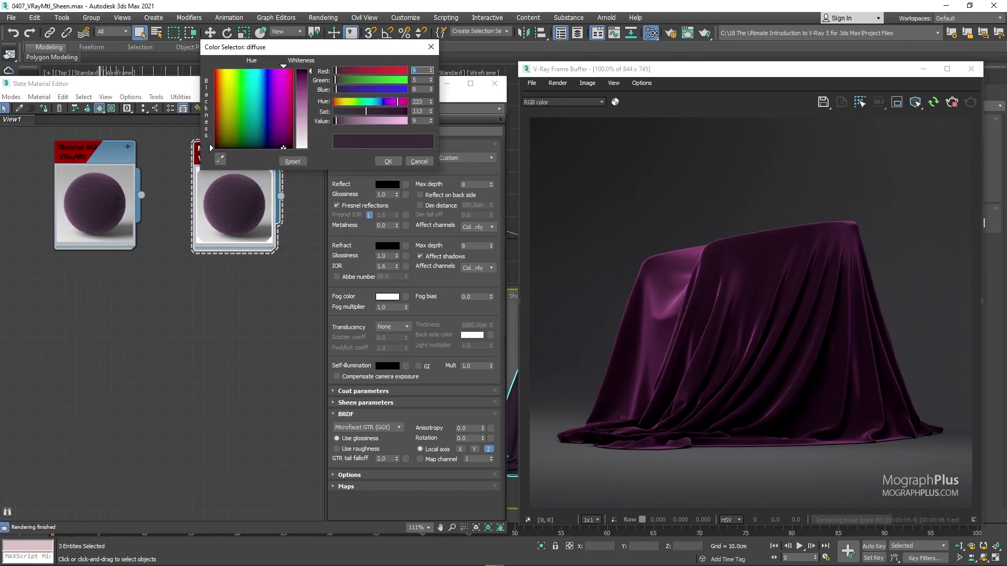
pyautogui.write('2')
pyautogui.press('Tab')
pyautogui.write('7')
pyautogui.press('Tab')
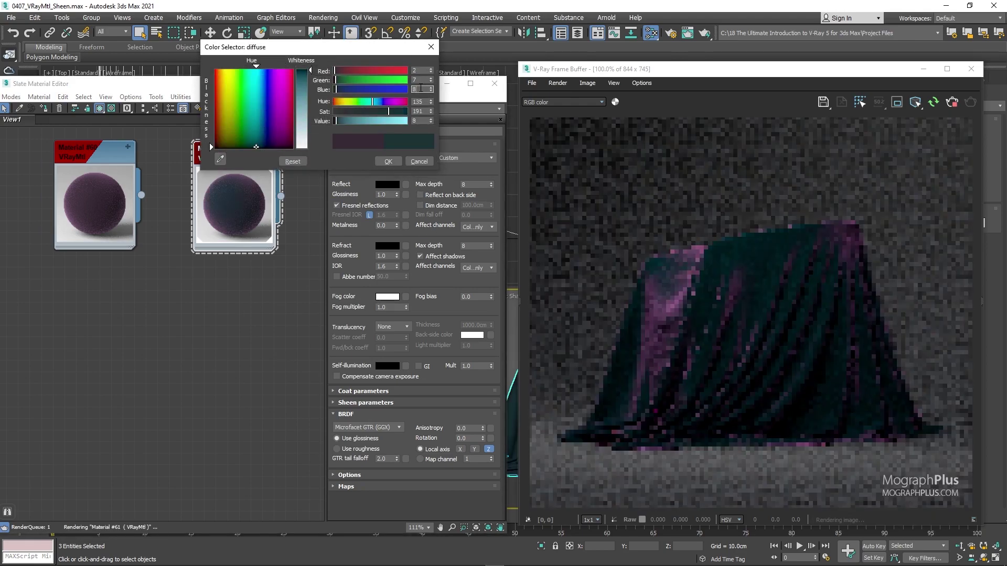
pyautogui.click(390, 162)
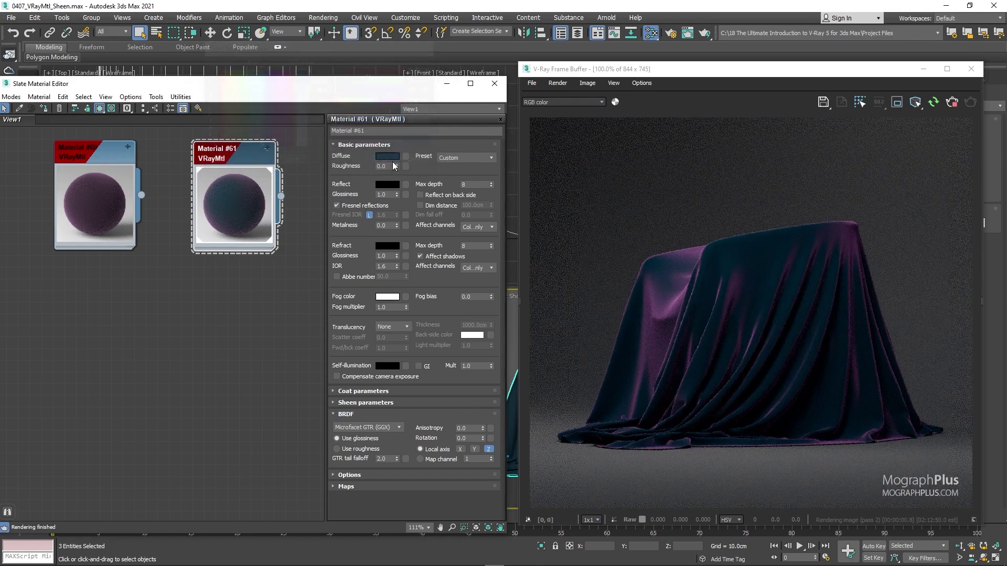
# Step: Copy the teal diffuse colour into the sheen colour
pyautogui.rightClick(392, 158)
pyautogui.click(407, 161)
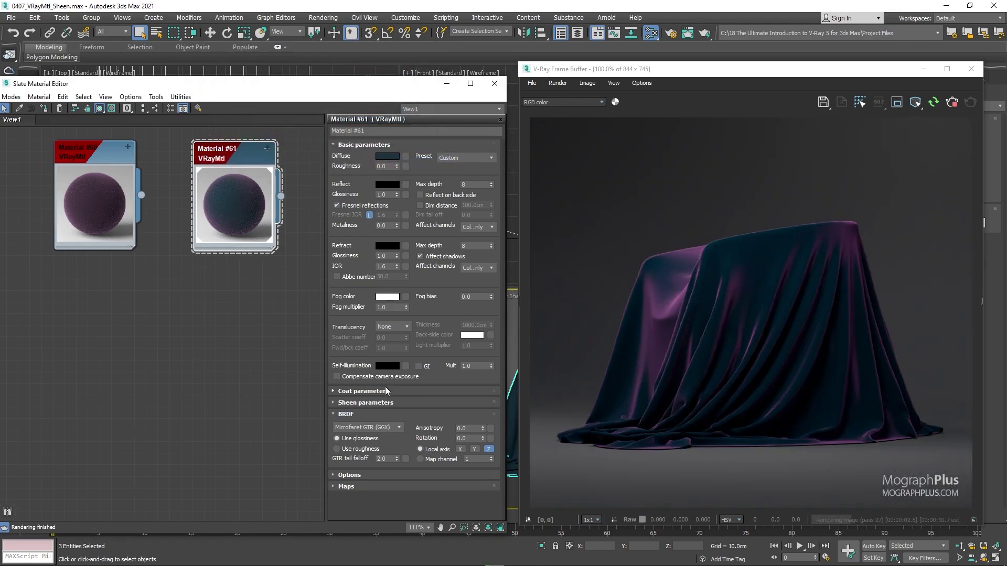
pyautogui.click(366, 403)
pyautogui.rightClick(388, 415)
pyautogui.click(405, 435)
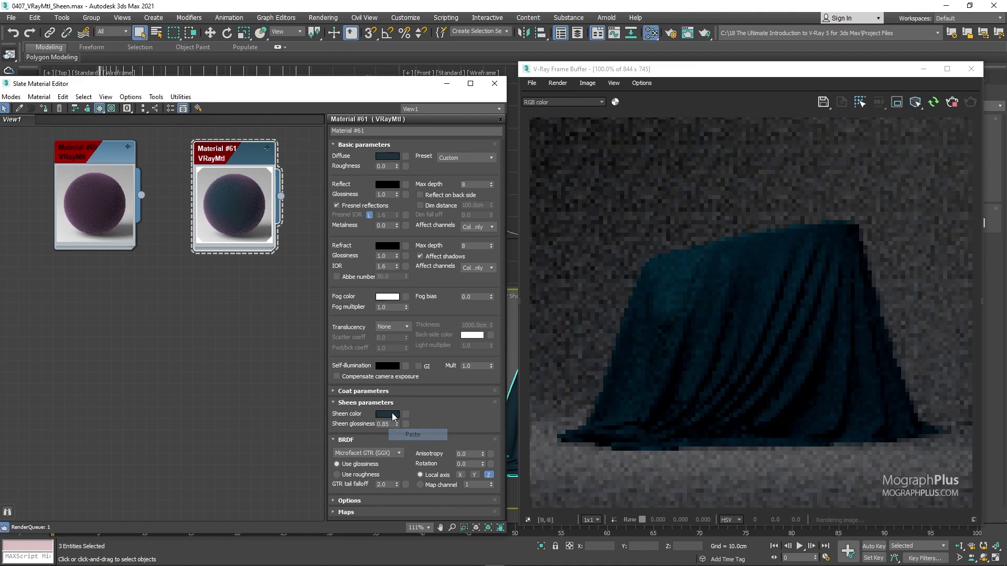
# Step: Lighten the sheen colour to light blue RGB 111/153/185
pyautogui.click(388, 415)
pyautogui.moveTo(367, 112); pyautogui.dragTo(374, 115)
pyautogui.click(388, 161)
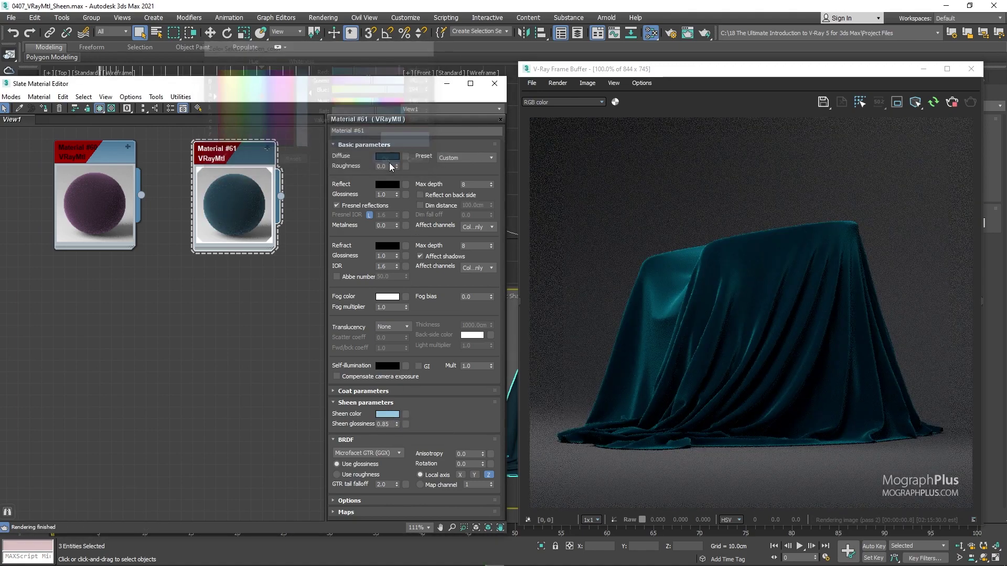
pyautogui.click(388, 415)
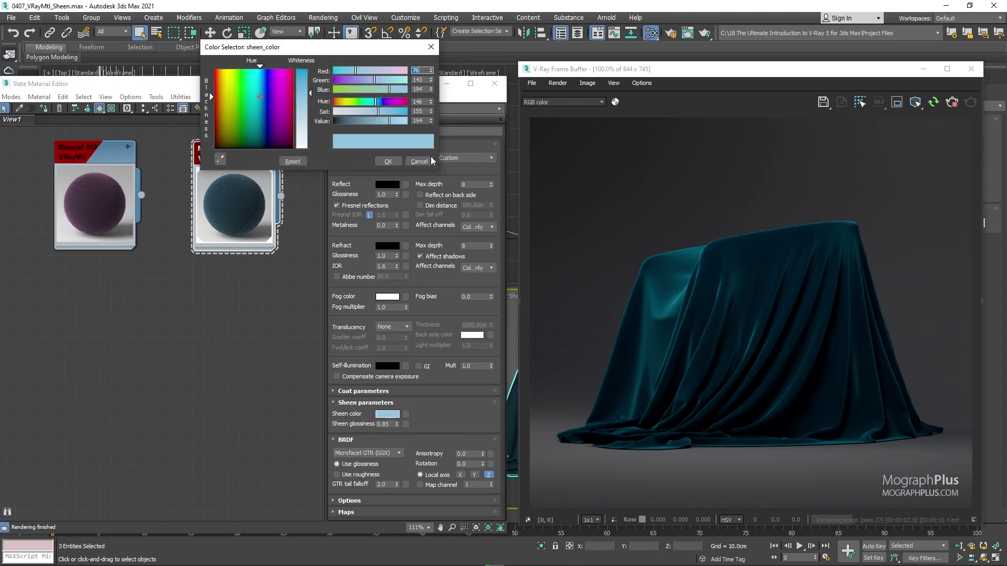
pyautogui.doubleClick(418, 80)
pyautogui.write('153')
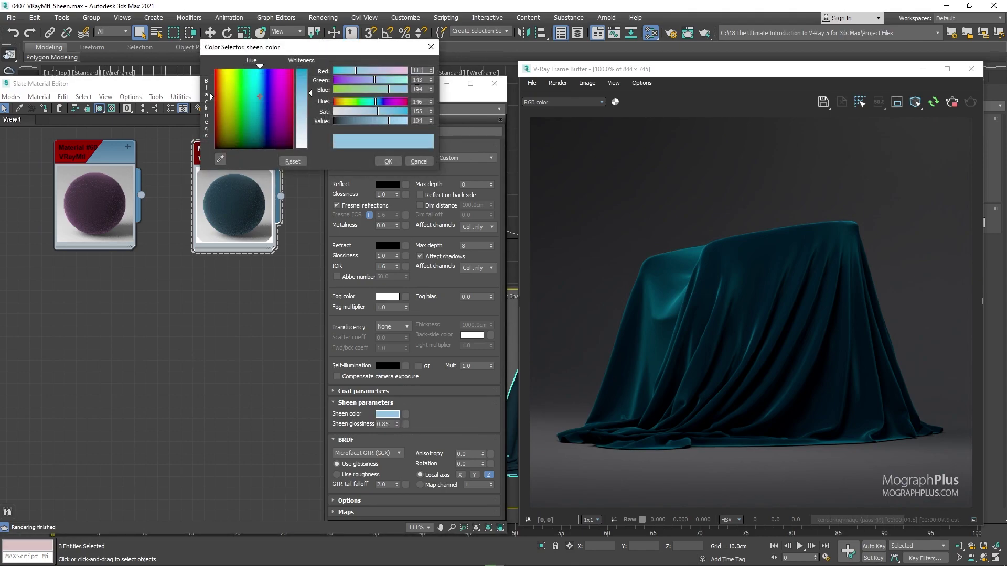
pyautogui.press('Return')
pyautogui.doubleClick(418, 89)
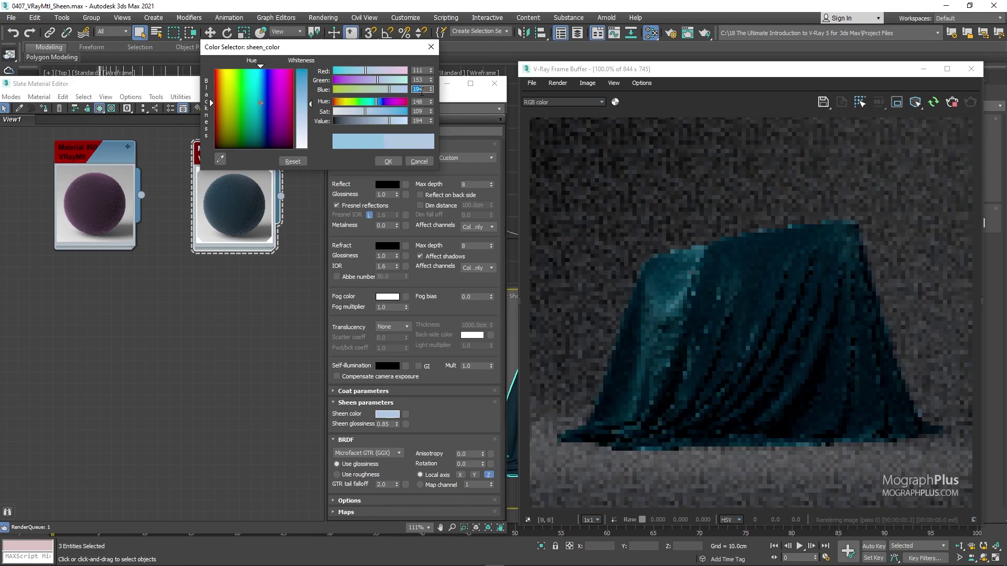
pyautogui.write('185')
pyautogui.press('Return')
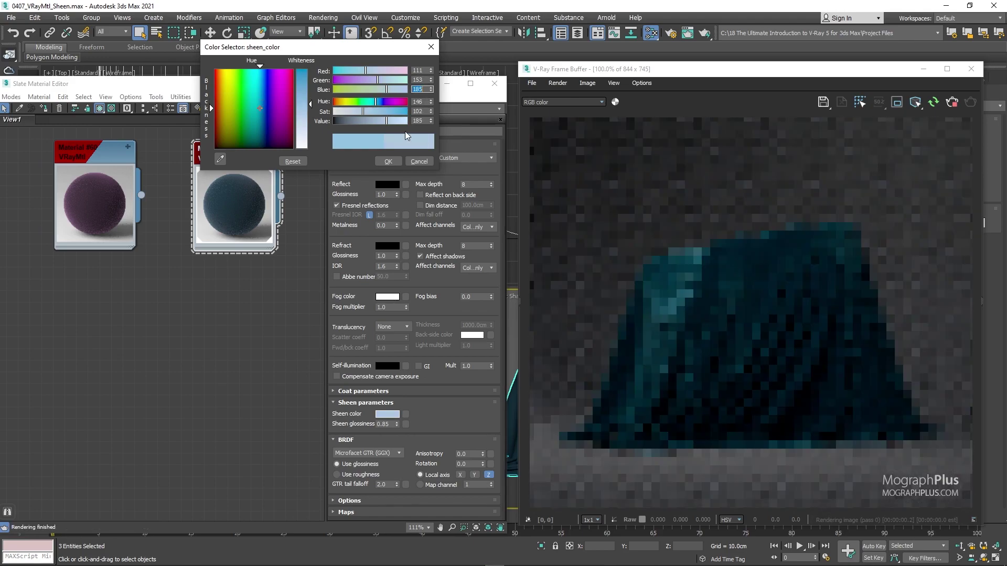
pyautogui.click(388, 161)
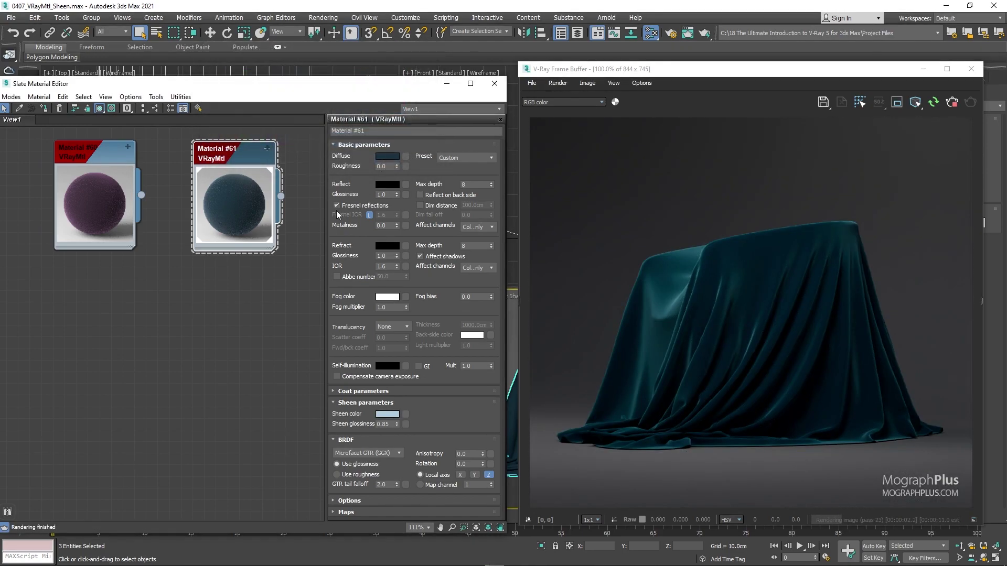
# Step: Look over the orange velvet reference photo in Windows Photos, then close it
pyautogui.hotkey('alt', 'Tab')
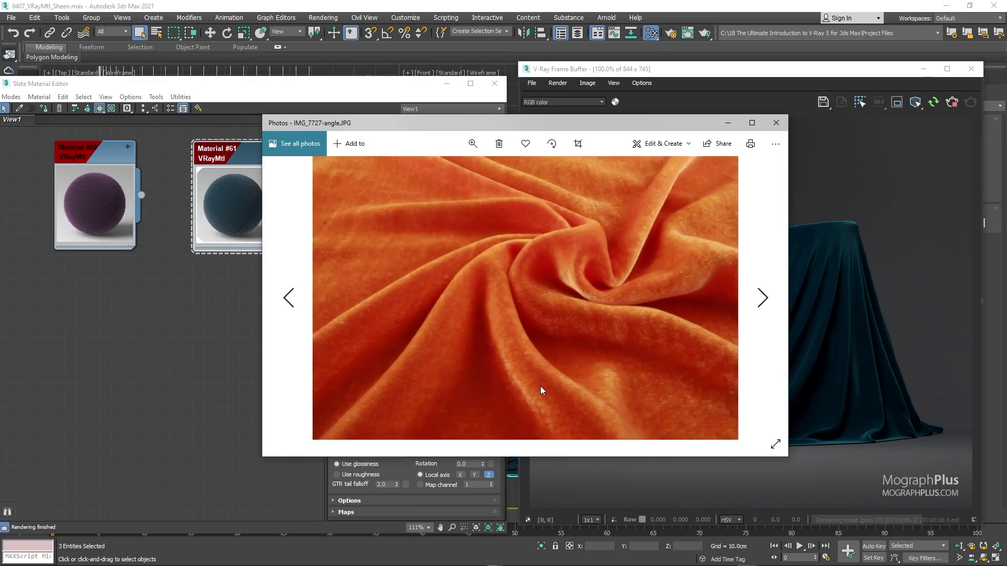
pyautogui.scroll(3, 679, 348)
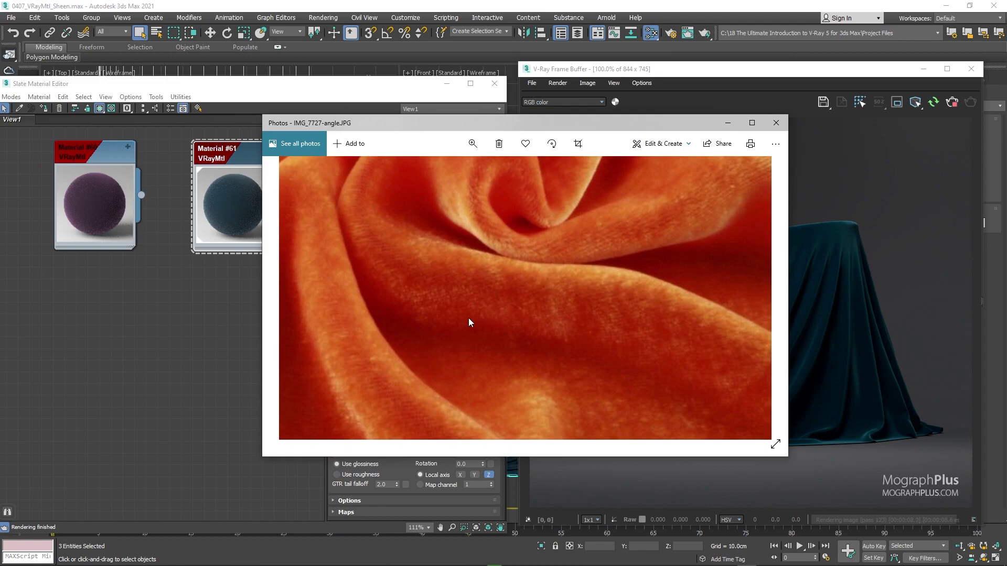
pyautogui.scroll(5, 468, 318)
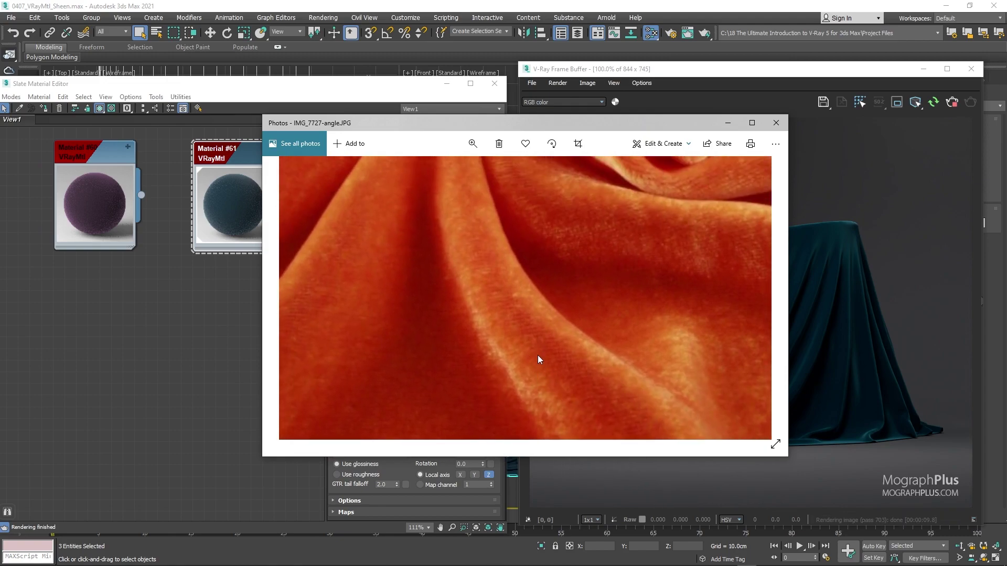
pyautogui.scroll(-8, 696, 220)
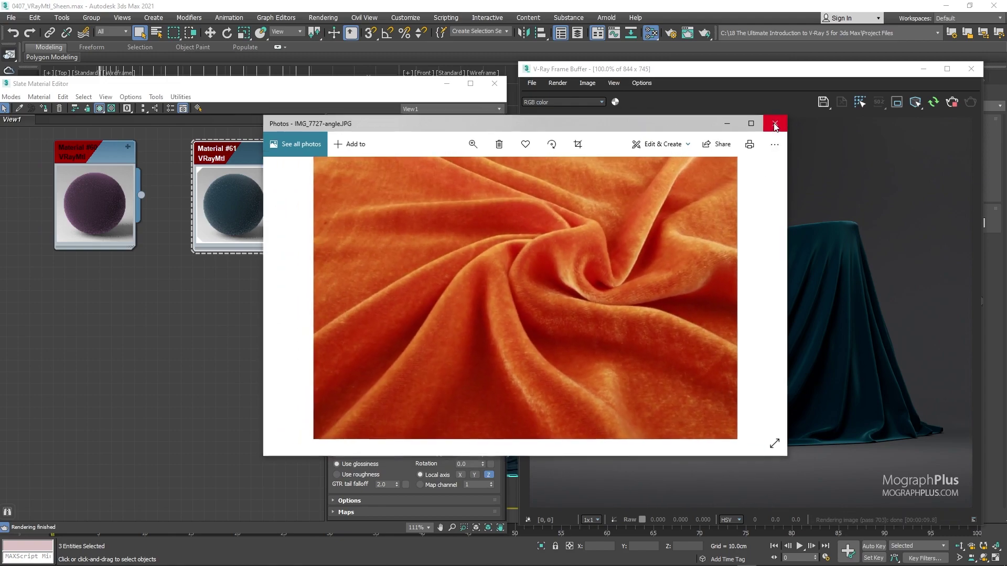
pyautogui.click(776, 122)
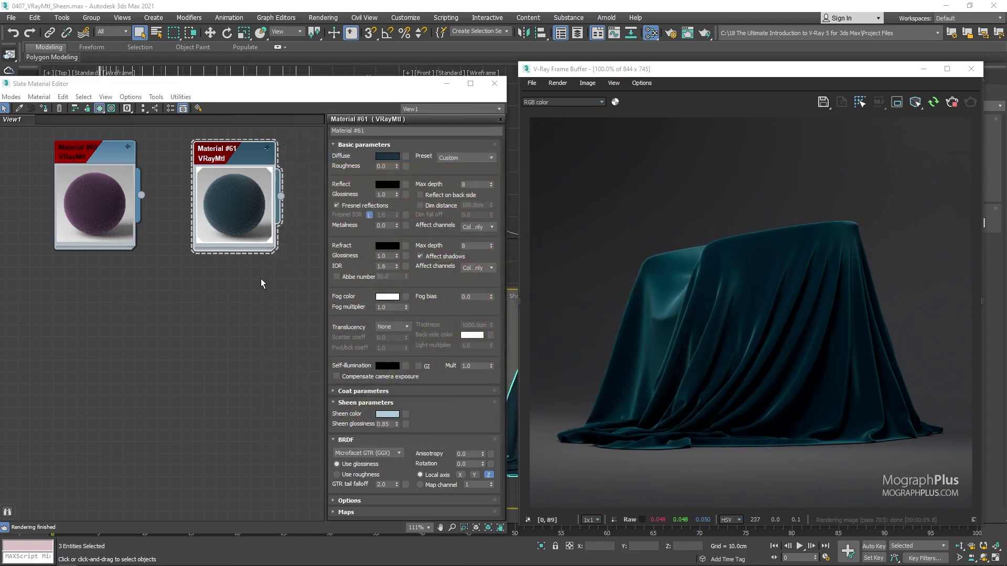
# Step: Duplicate Material #61 as Material #62 and assign it to the cloth
pyautogui.doubleClick(234, 212)
pyautogui.doubleClick(207, 156)
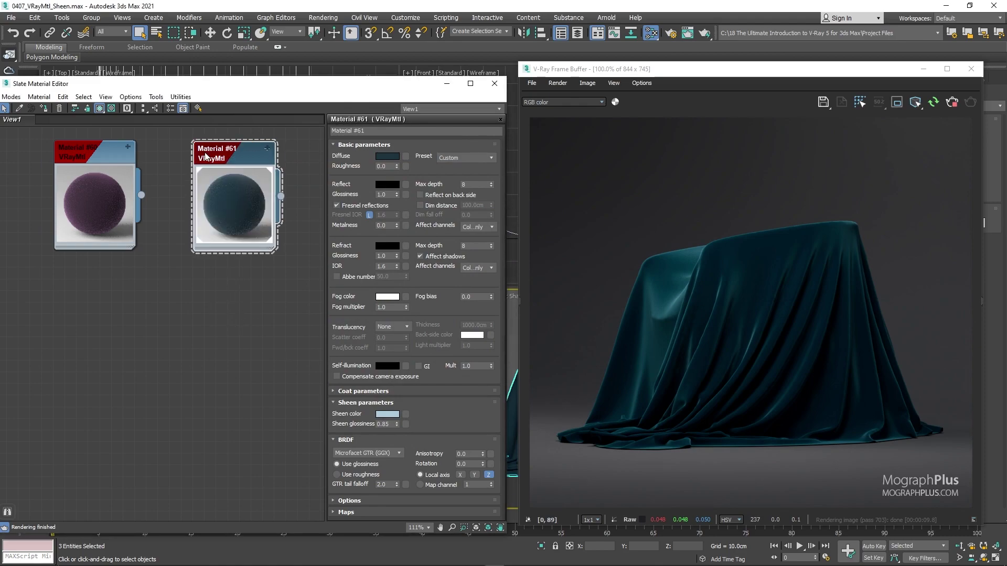
pyautogui.keyDown('shift'); pyautogui.moveTo(225, 161); pyautogui.dragTo(232, 317); pyautogui.keyUp('shift')
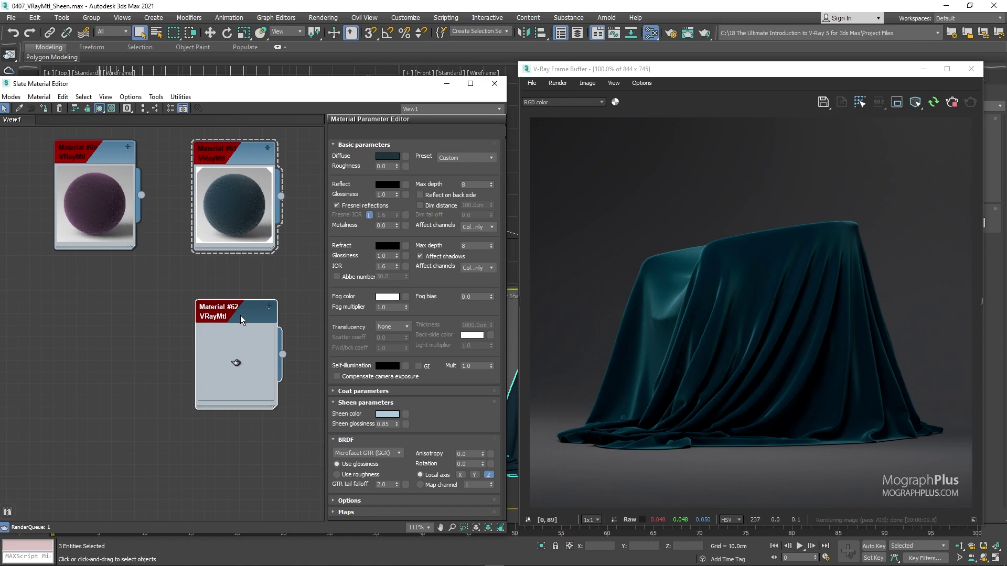
pyautogui.rightClick(240, 315)
pyautogui.click(286, 59)
# Step: Add a VRayBitmap node, Map #51, and load a texture image into it
pyautogui.rightClick(52, 338)
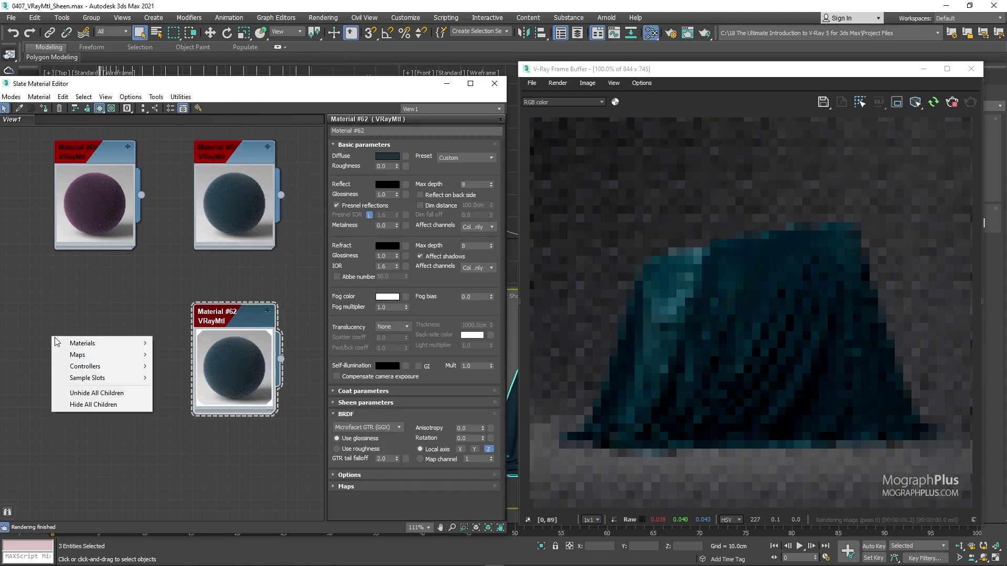
pyautogui.moveTo(104, 355)
pyautogui.moveTo(198, 401)
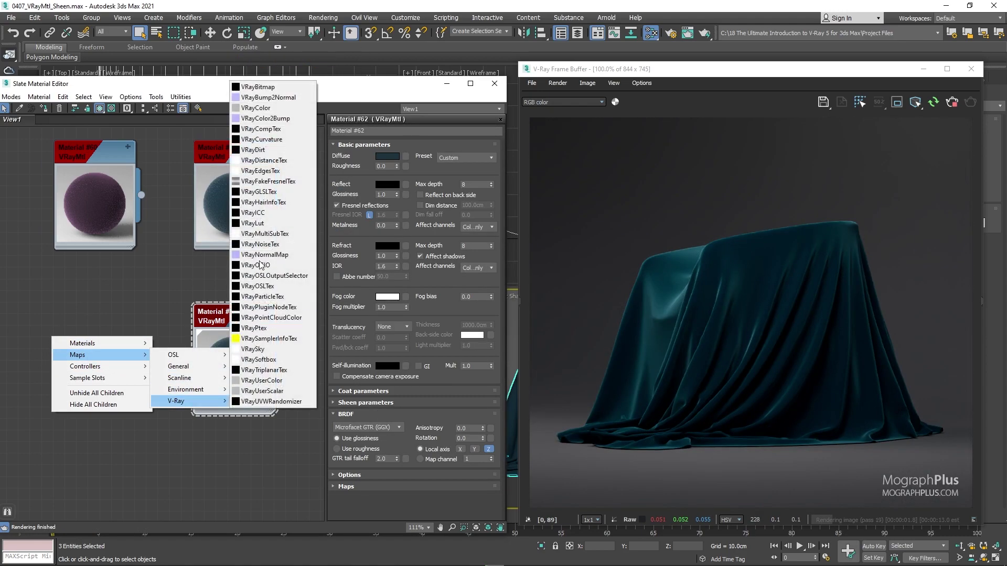
pyautogui.click(281, 87)
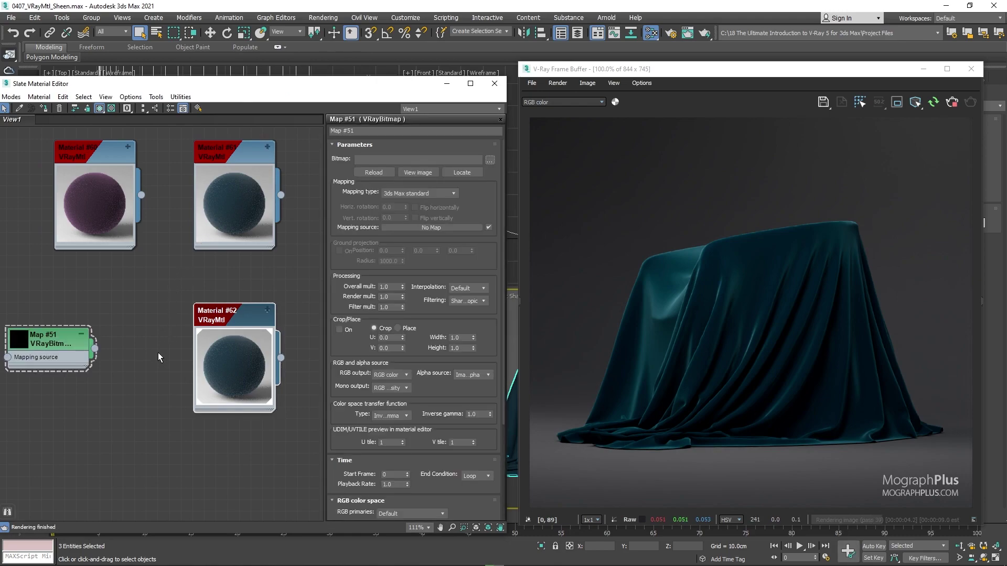
pyautogui.scroll(-1, 158, 352)
pyautogui.moveTo(143, 373); pyautogui.dragTo(165, 352, button='middle')
pyautogui.click(61, 321)
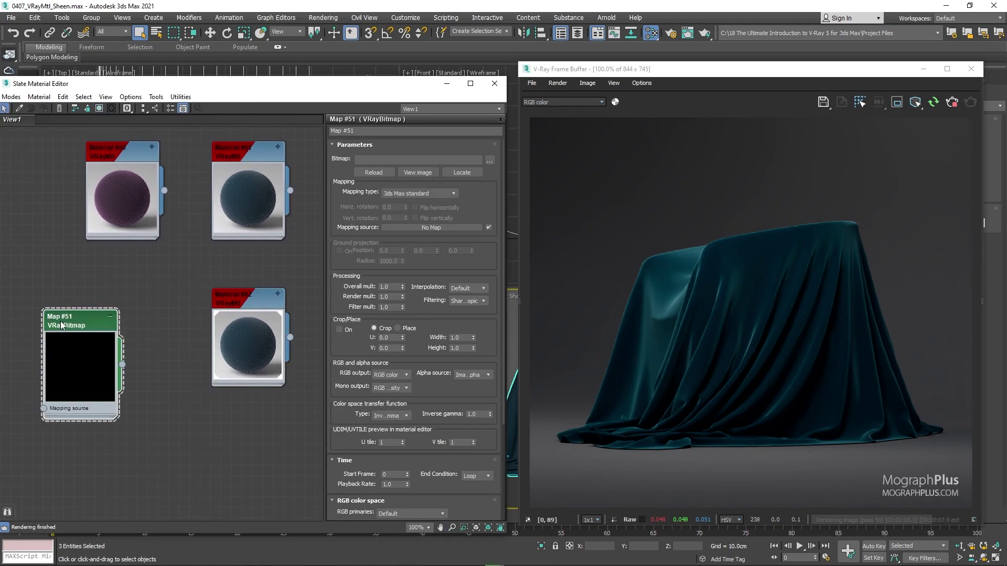
pyautogui.click(489, 161)
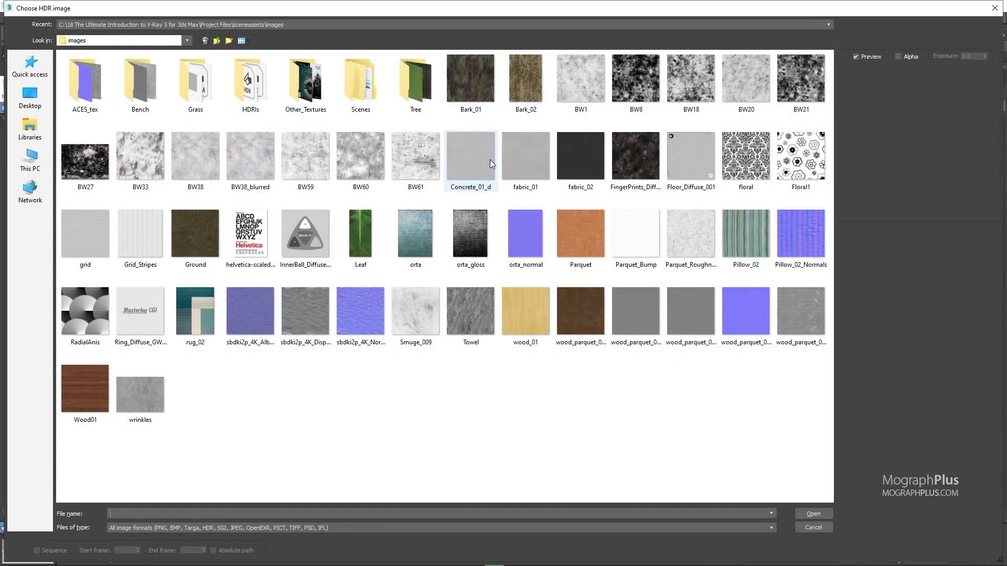
pyautogui.doubleClick(576, 163)
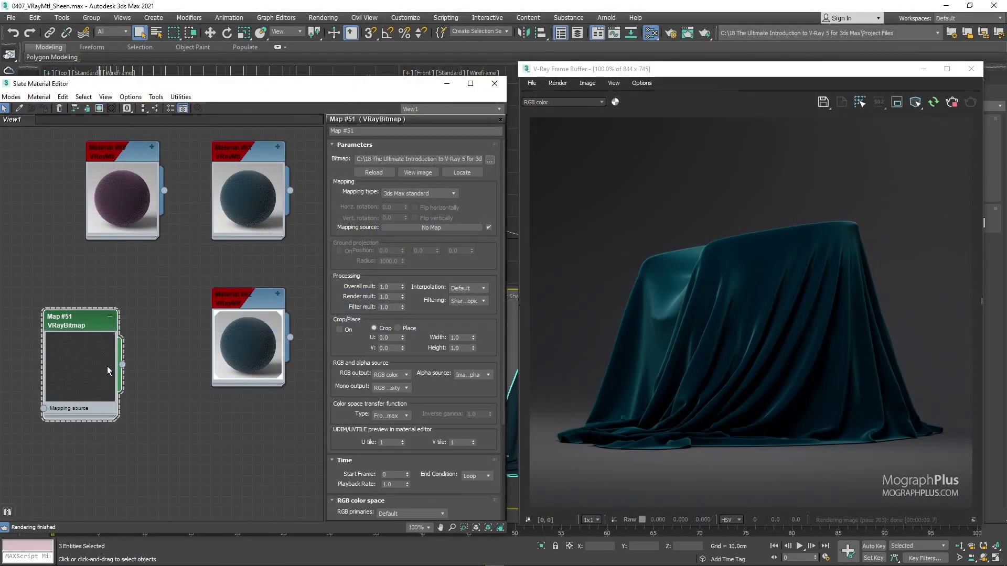
# Step: Arrange the nodes and set Map #51's RGB primaries to Raw
pyautogui.moveTo(107, 366); pyautogui.dragTo(107, 352, button='middle')
pyautogui.moveTo(62, 367); pyautogui.dragTo(50, 347)
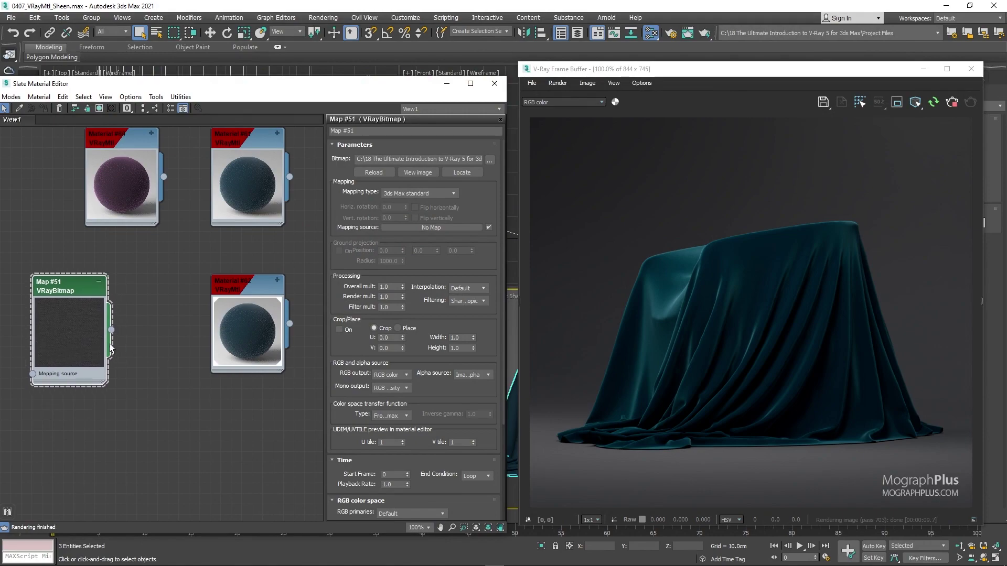
pyautogui.doubleClick(280, 282)
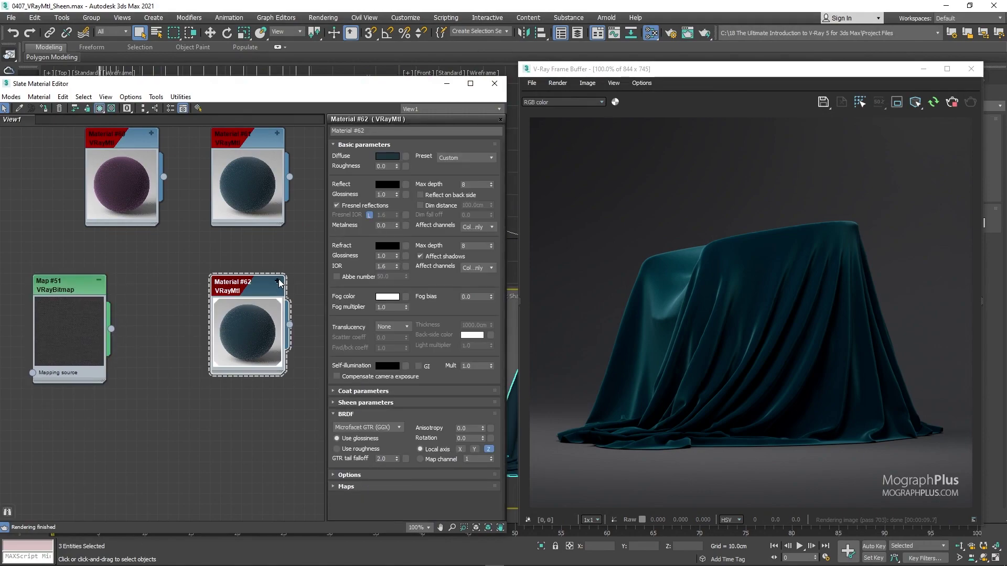
pyautogui.click(277, 280)
pyautogui.moveTo(139, 414); pyautogui.dragTo(152, 275, button='middle')
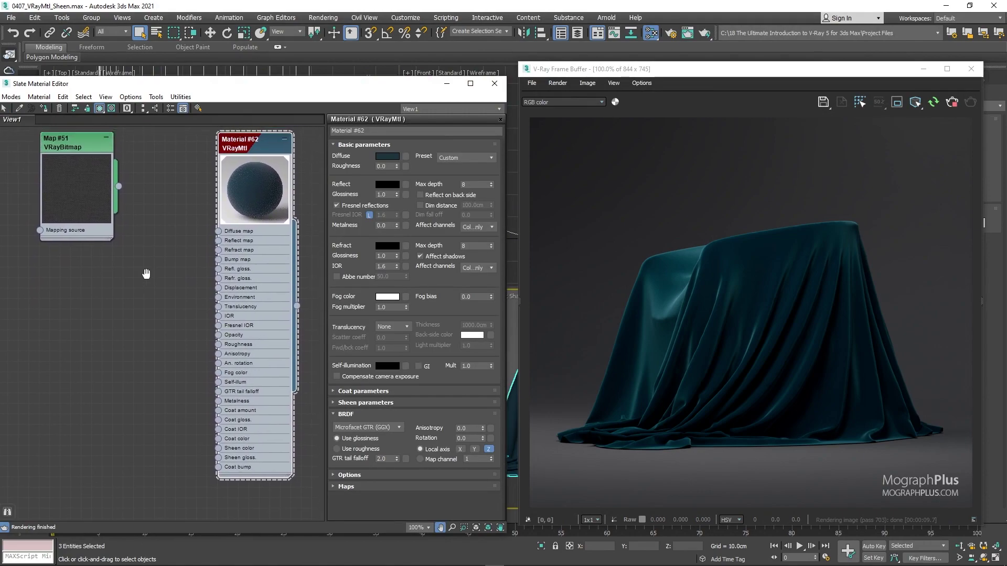
pyautogui.moveTo(79, 198); pyautogui.dragTo(78, 232)
pyautogui.doubleClick(76, 220)
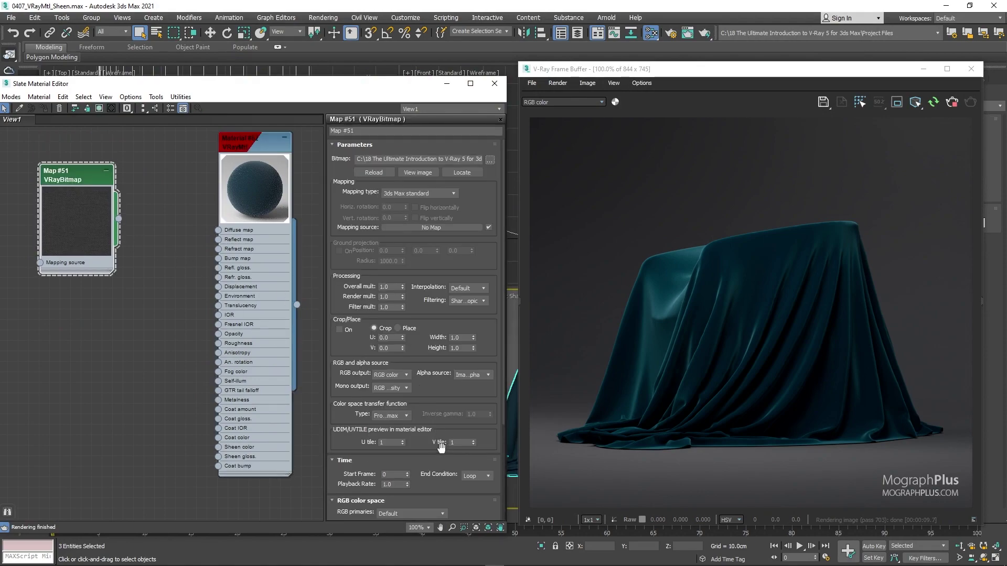
pyautogui.scroll(-2, 414, 448)
pyautogui.click(413, 451)
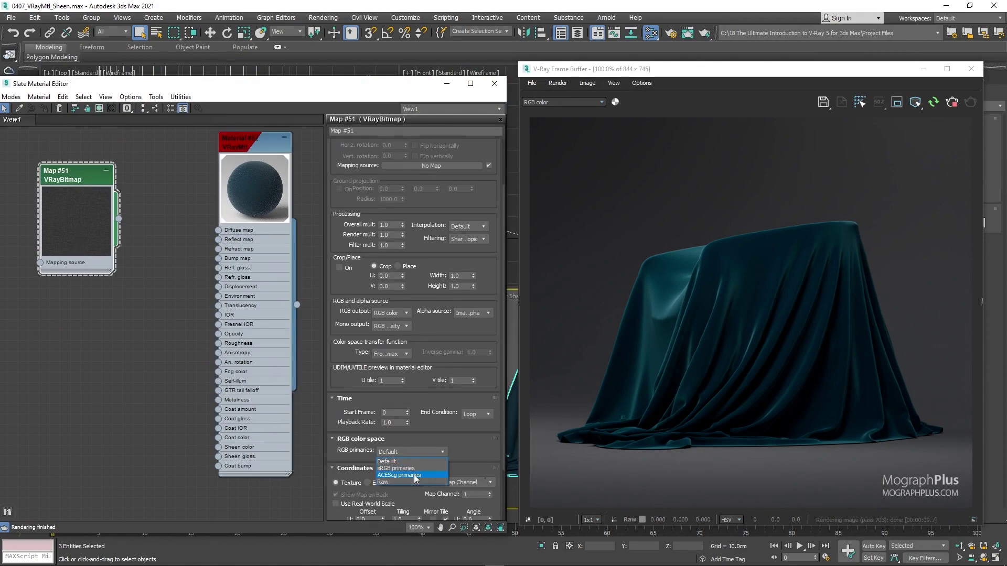
pyautogui.click(415, 483)
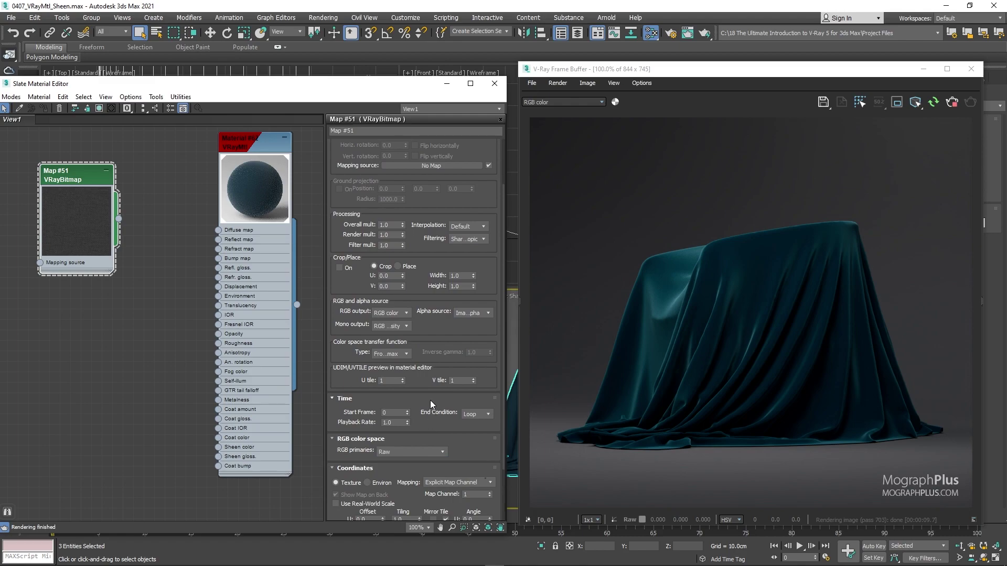
pyautogui.scroll(2, 430, 400)
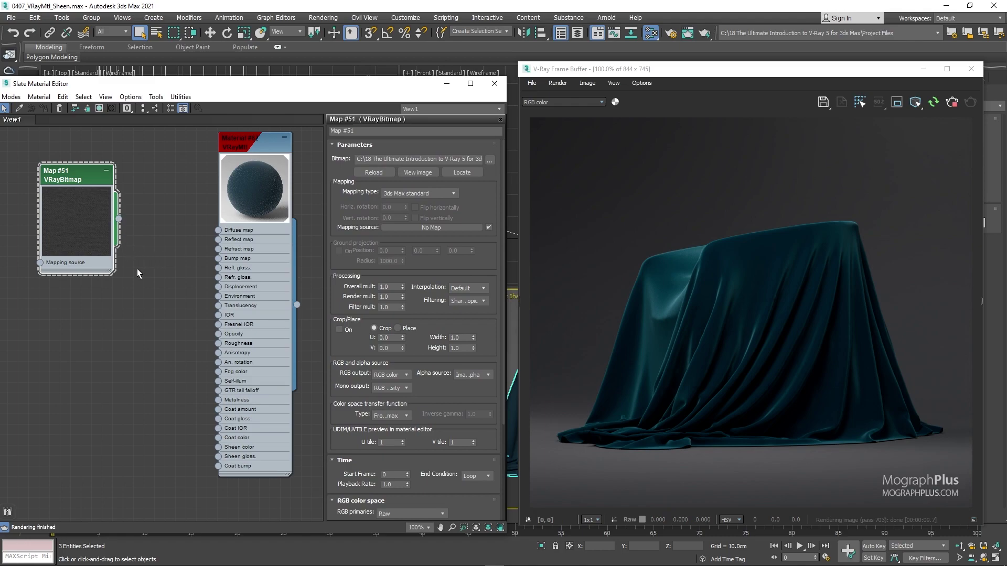
# Step: Feed Map #51 into a new VRayNormalMap, Map #52, wired to Material #62's Bump map
pyautogui.scroll(1, 137, 269)
pyautogui.moveTo(117, 213); pyautogui.dragTo(163, 292)
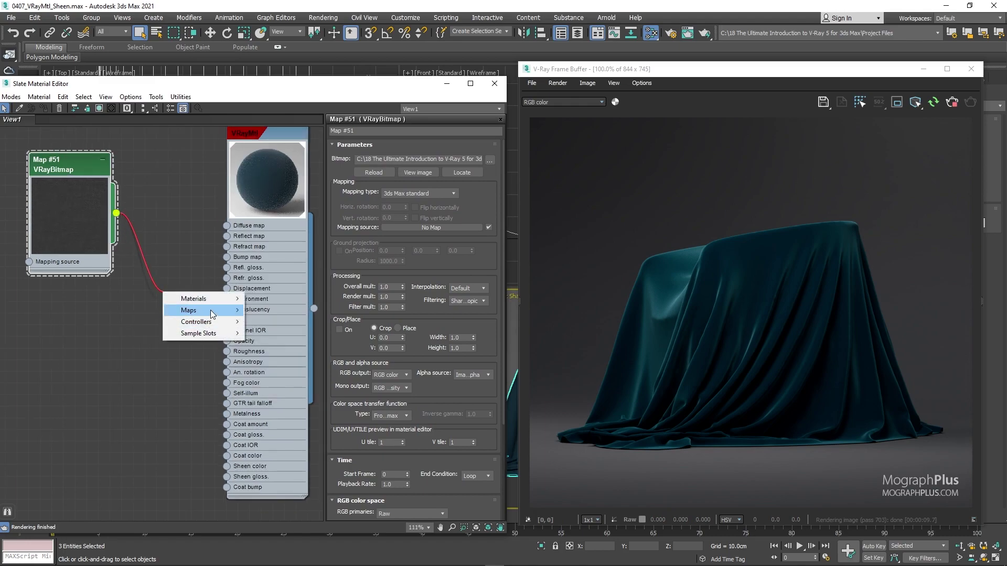
pyautogui.moveTo(210, 310)
pyautogui.moveTo(295, 357)
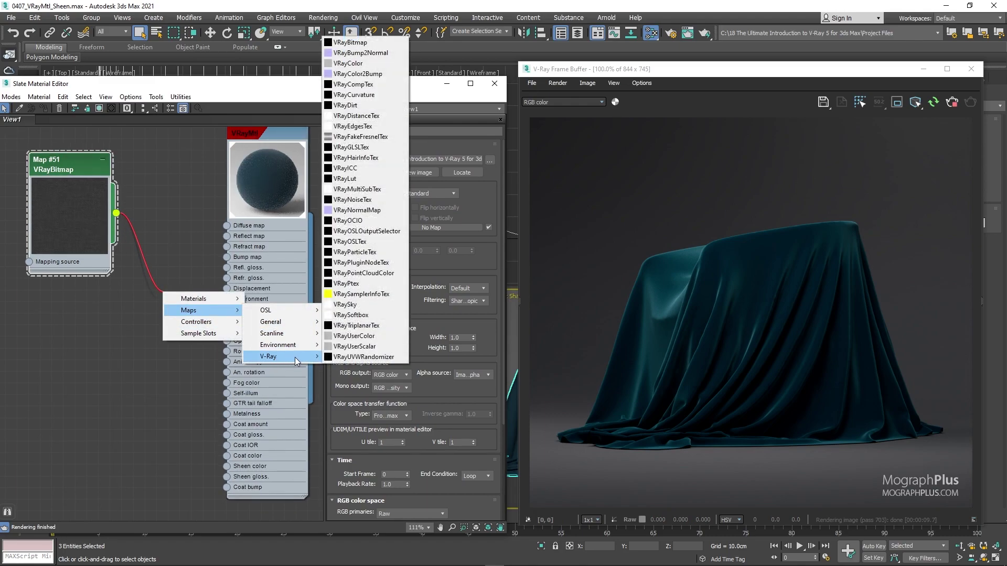
pyautogui.click(357, 210)
pyautogui.doubleClick(197, 319)
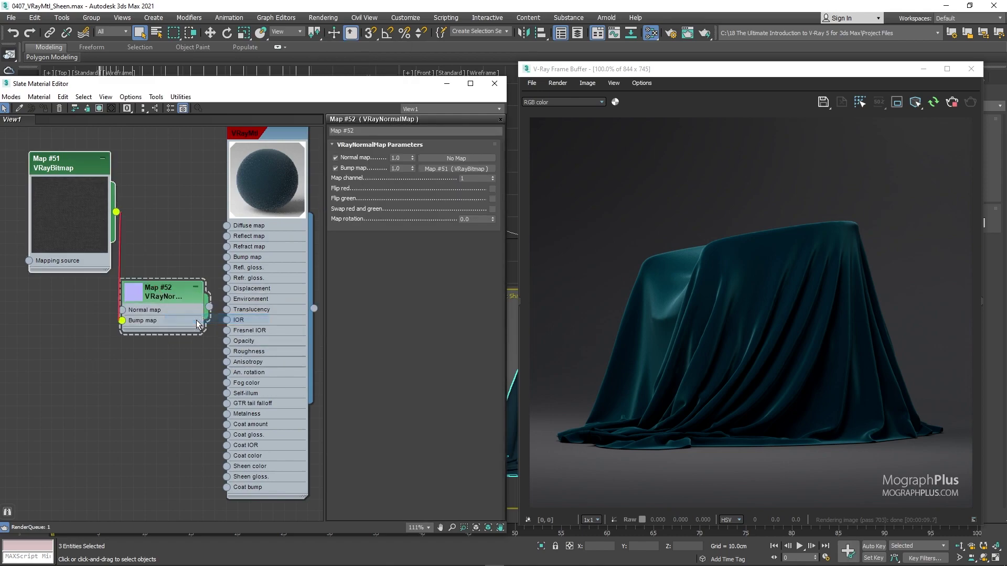
pyautogui.scroll(1, 202, 307)
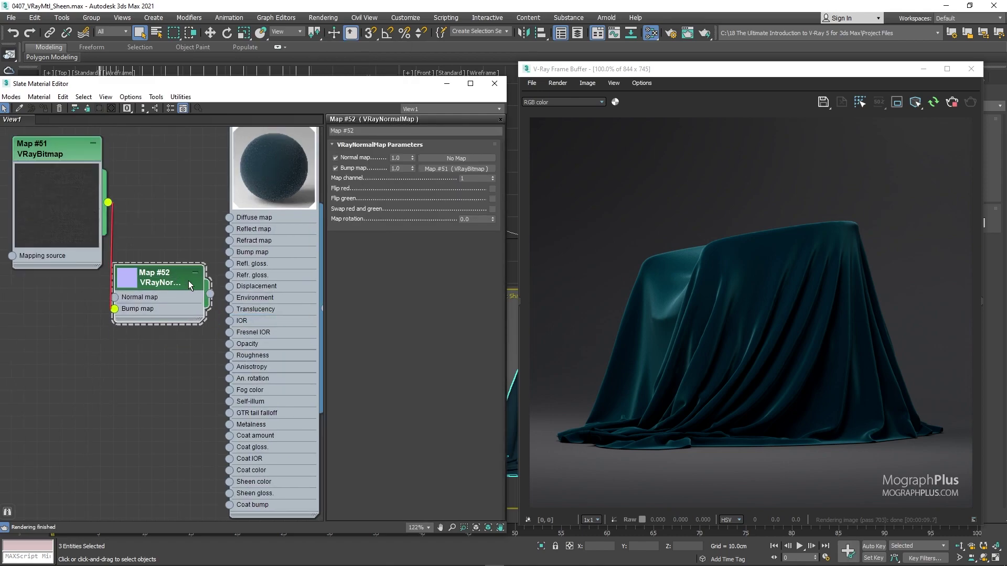
pyautogui.moveTo(210, 292); pyautogui.dragTo(230, 253)
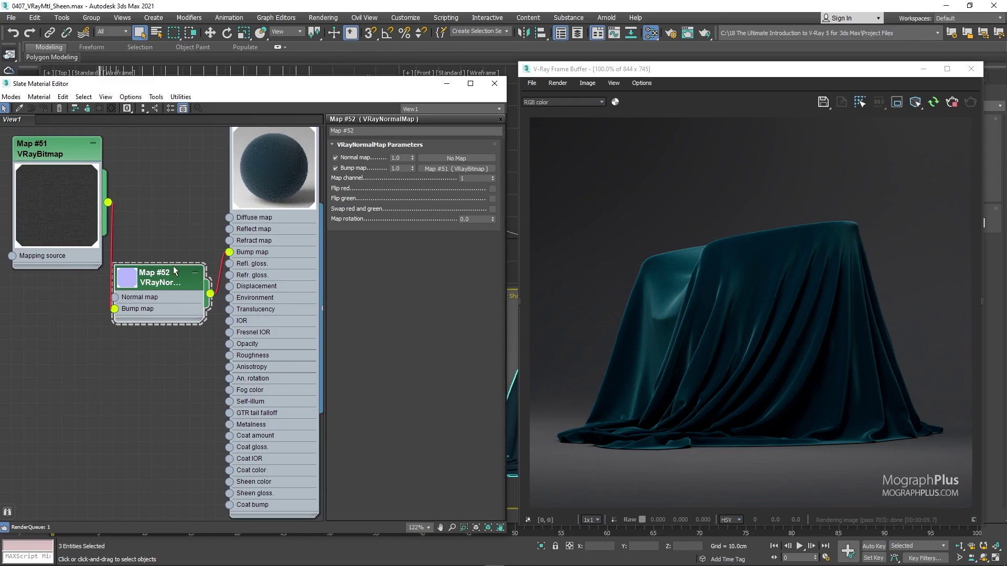
# Step: Set the bitmap's Tiling U and V to 0.2
pyautogui.doubleClick(91, 166)
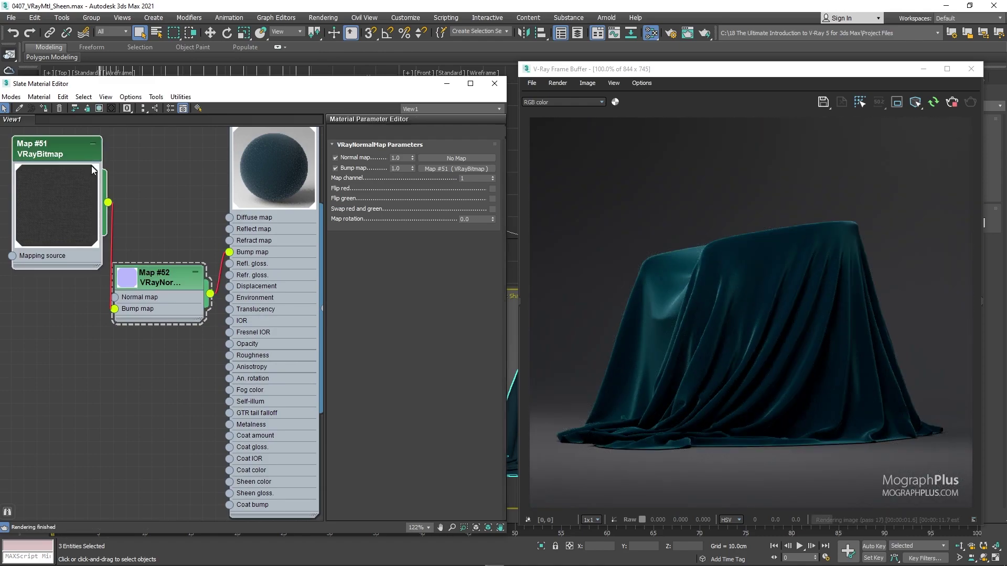
pyautogui.scroll(-5, 451, 399)
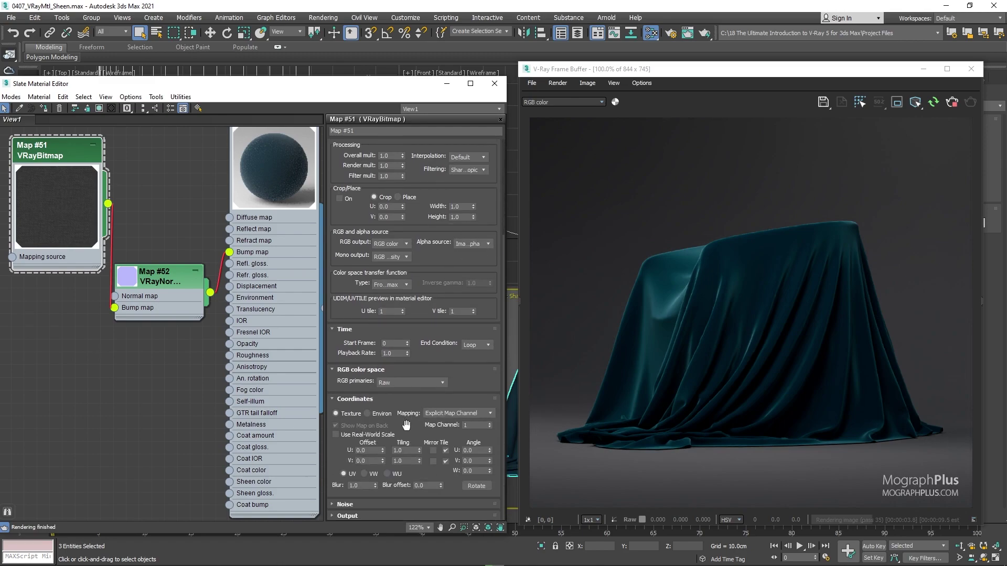
pyautogui.doubleClick(405, 450)
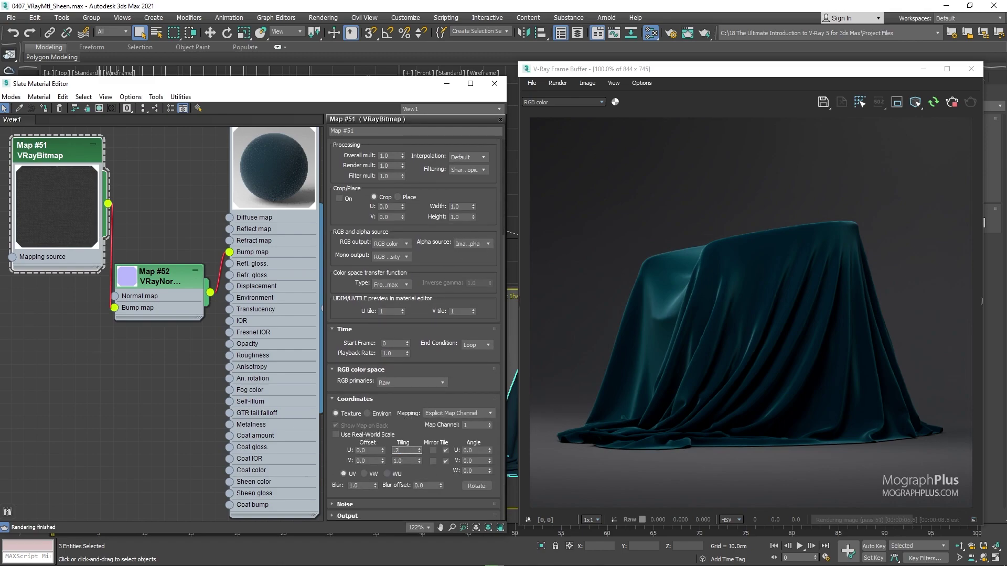
pyautogui.write('0.2')
pyautogui.press('Tab')
pyautogui.write('0.2')
pyautogui.press('Return')
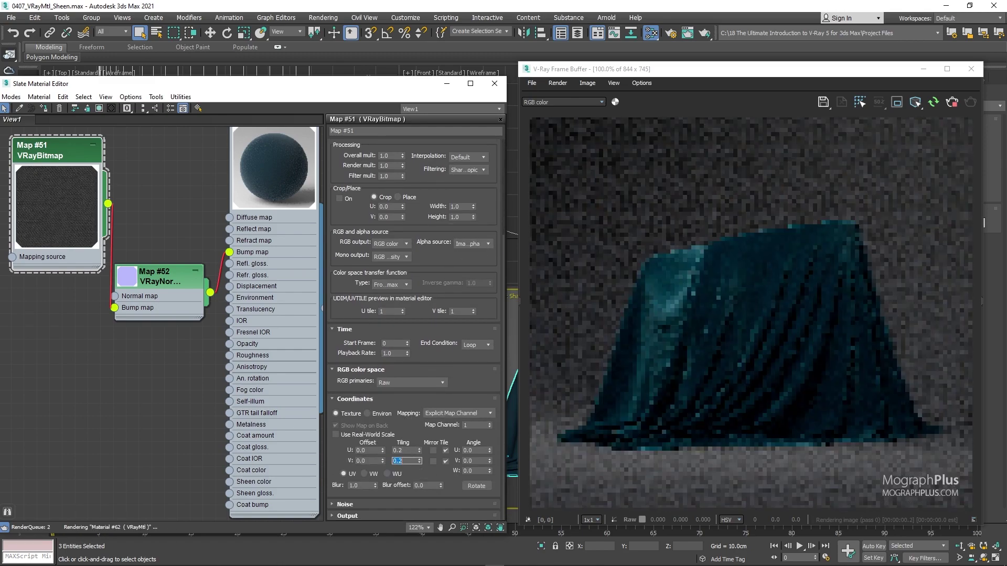
# Step: Move the frame buffer right and Real Zoom into the render to inspect the fabric bump
pyautogui.click(979, 241)
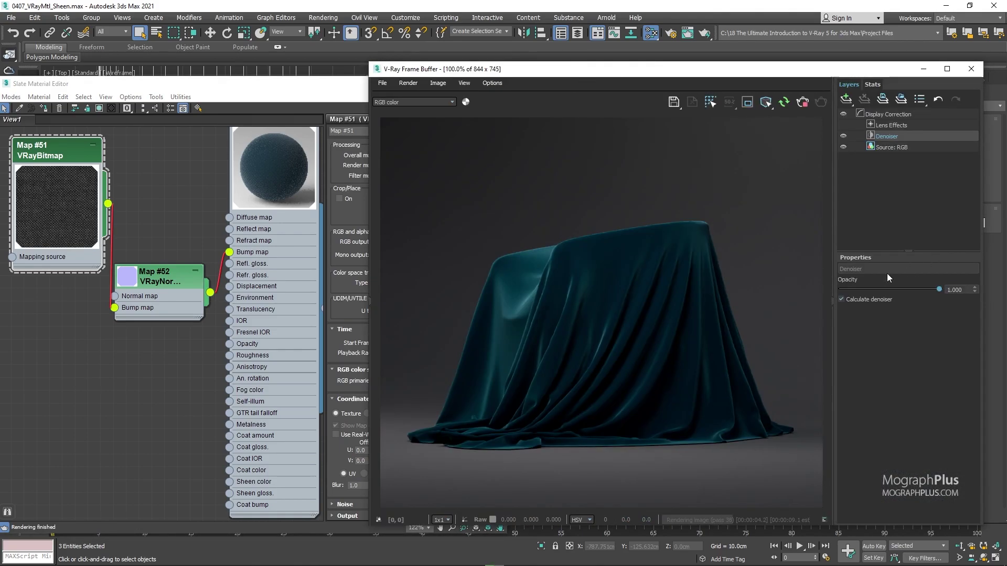
pyautogui.click(831, 302)
pyautogui.moveTo(659, 79); pyautogui.dragTo(793, 79)
pyautogui.rightClick(702, 275)
pyautogui.click(713, 279)
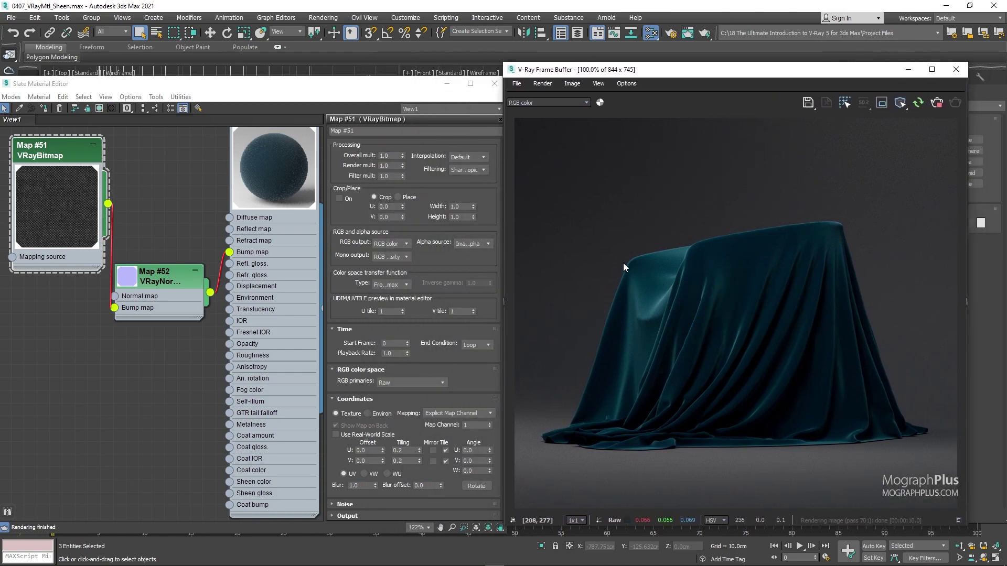
pyautogui.scroll(8, 627, 267)
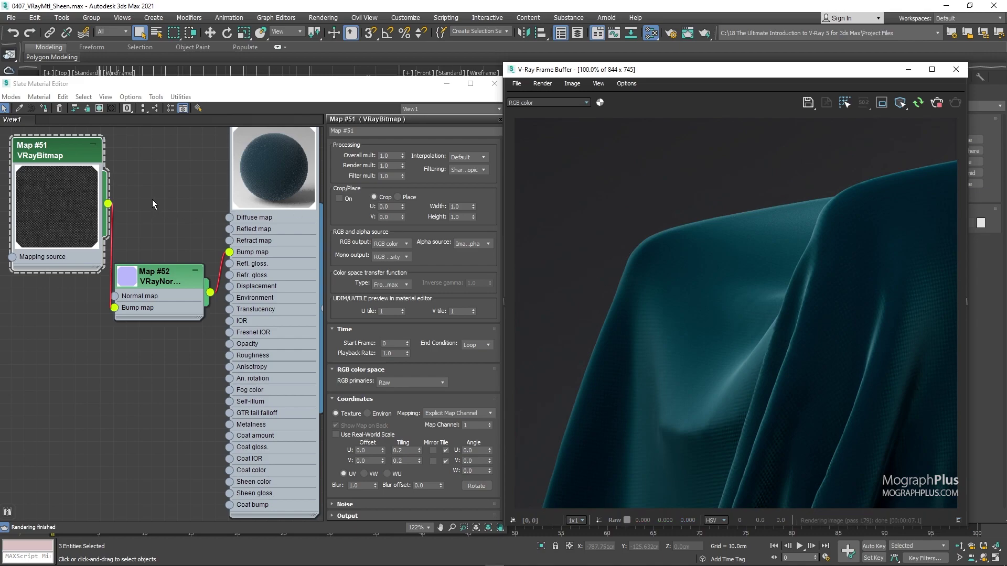
# Step: Try a Filter mult of 0.1 on Map #51, then settle on 0.5
pyautogui.click(93, 166)
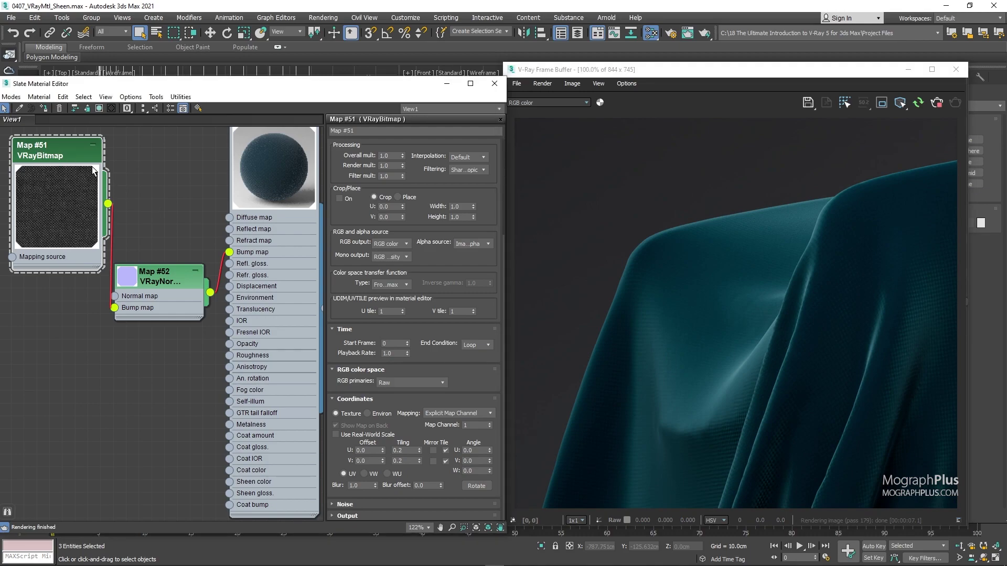
pyautogui.scroll(5, 388, 249)
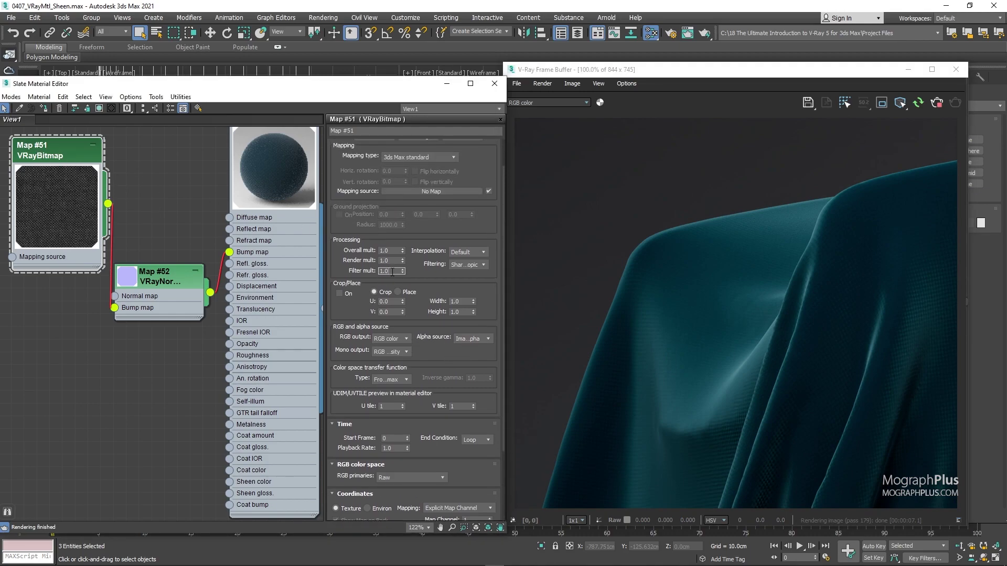
pyautogui.write('.')
pyautogui.write('1')
pyautogui.press('Return')
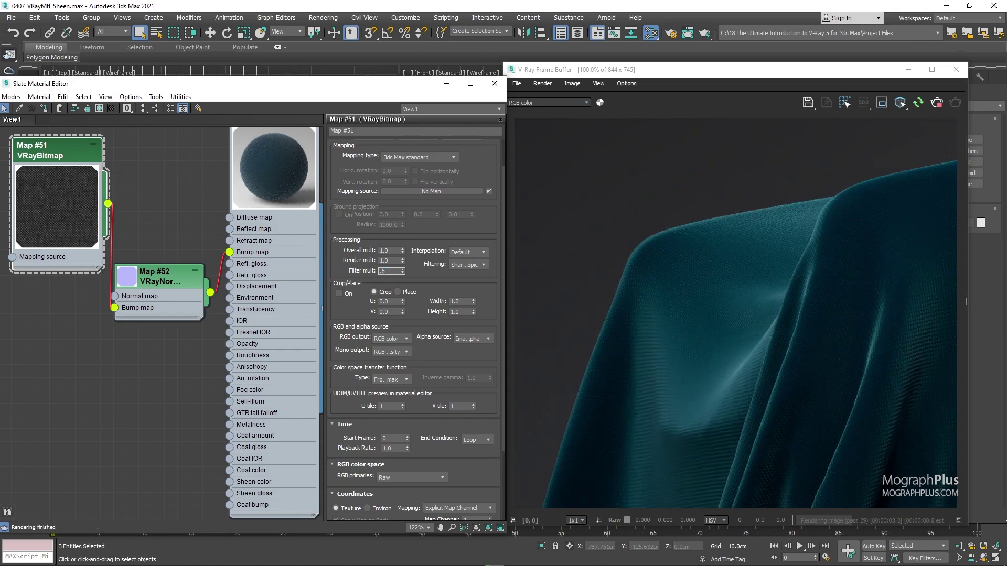
pyautogui.press('Return')
# Step: Raise Map #52's bump strength to 5.0, then return it to 1.0
pyautogui.click(170, 294)
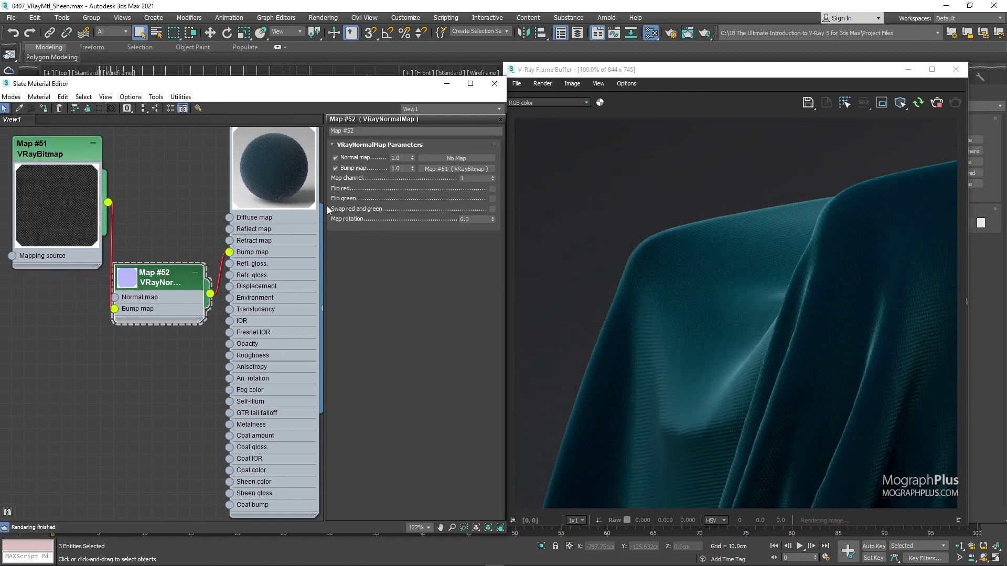
pyautogui.write('5')
pyautogui.press('Return')
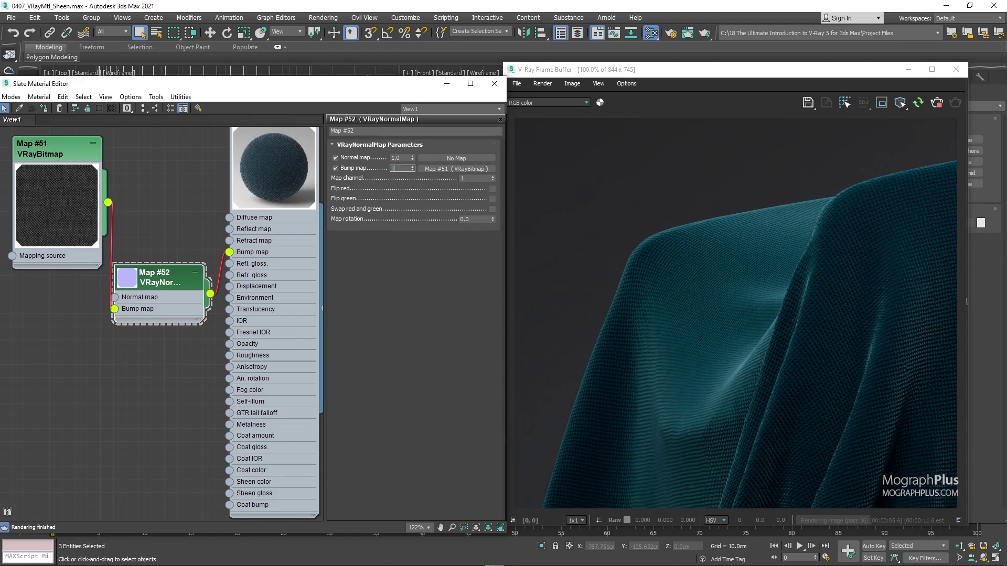
pyautogui.write('1')
pyautogui.press('Return')
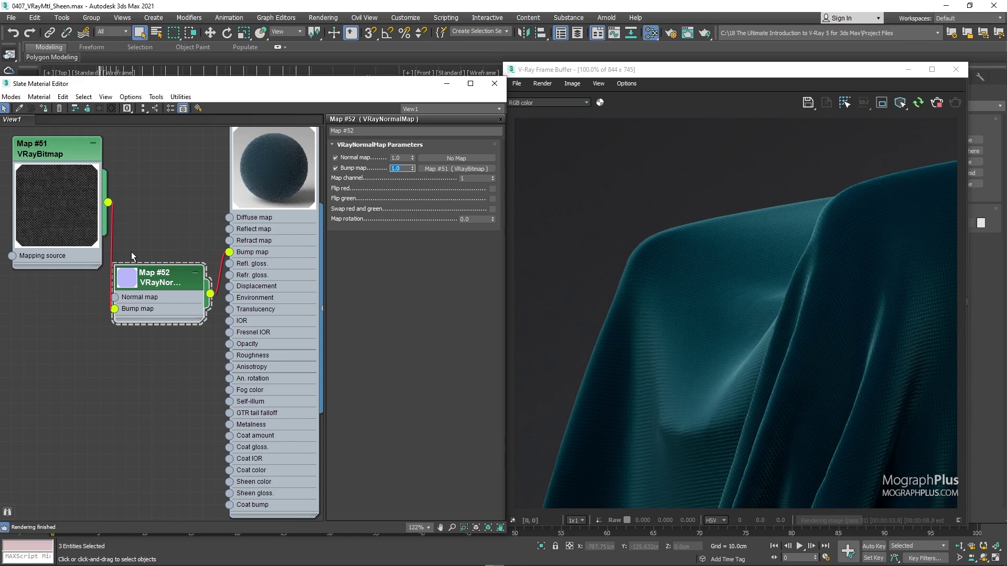
pyautogui.rightClick(697, 256)
# Step: Reset the render view to the whole cloth and move the frame buffer further right
pyautogui.click(698, 262)
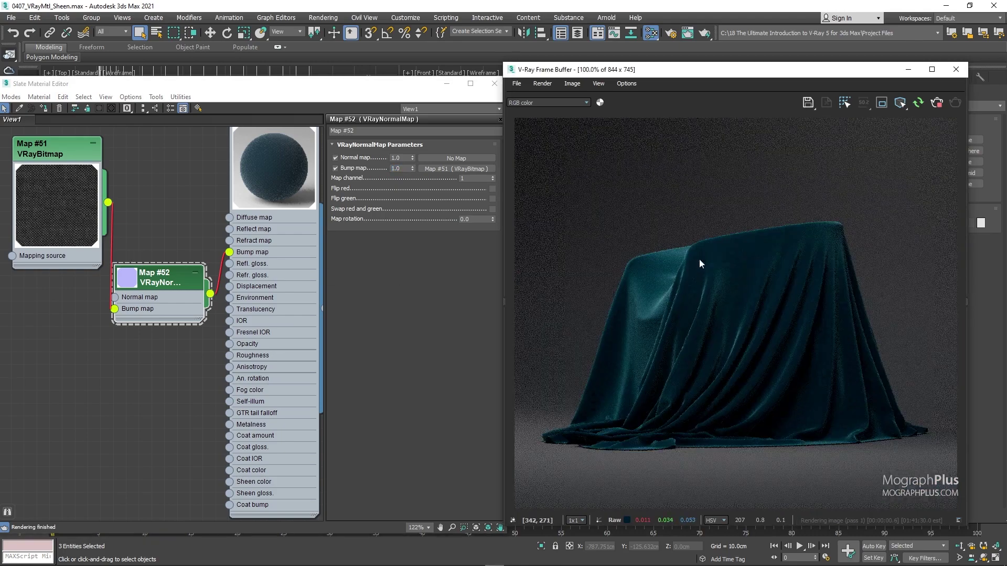
pyautogui.click(966, 297)
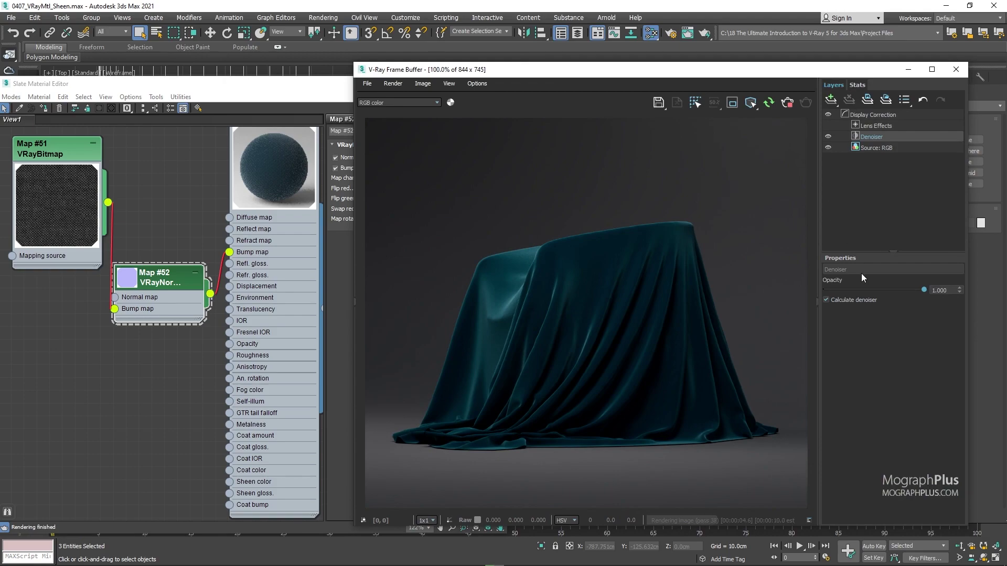
pyautogui.click(818, 232)
pyautogui.moveTo(637, 70); pyautogui.dragTo(755, 70)
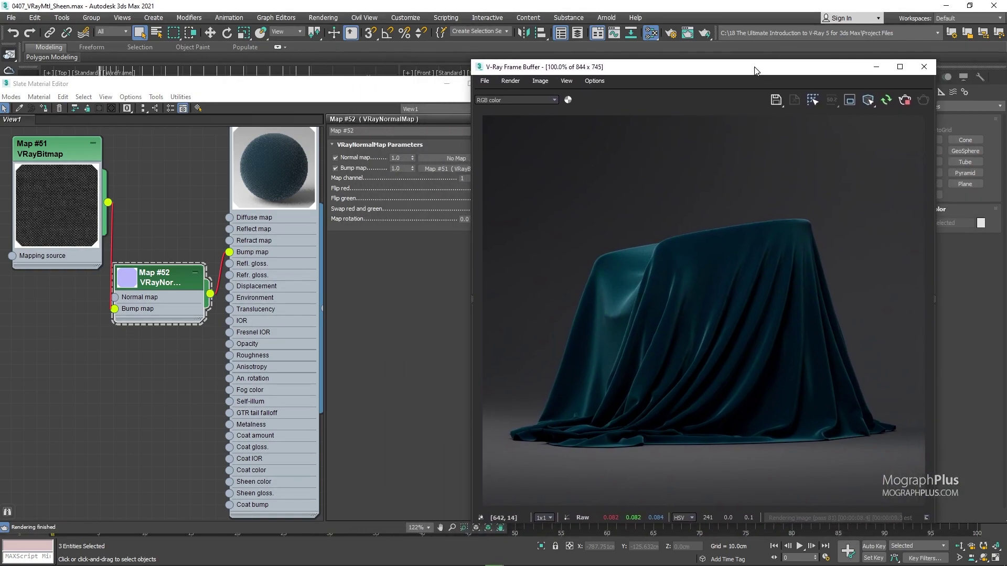
pyautogui.scroll(4, 598, 336)
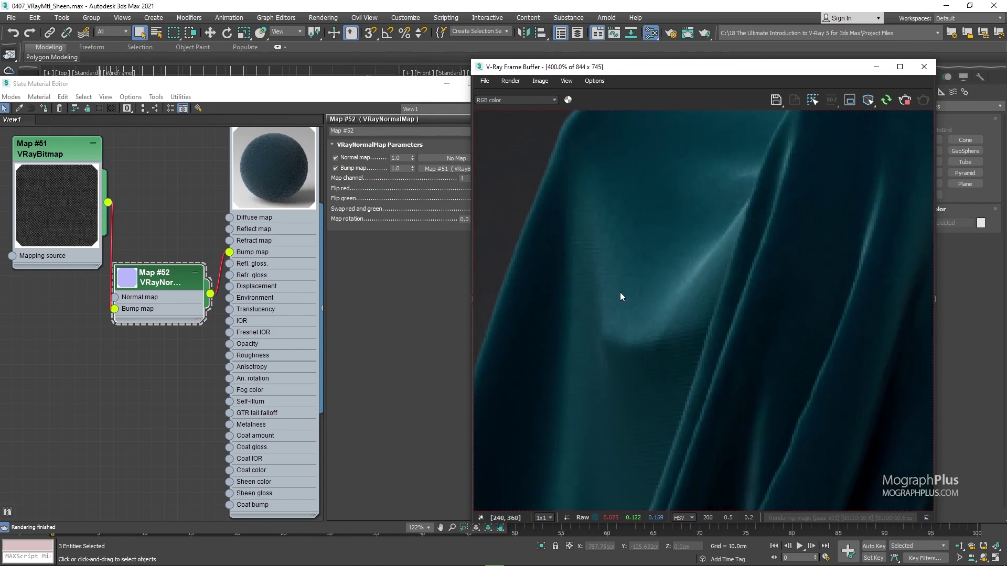
pyautogui.scroll(-4, 629, 291)
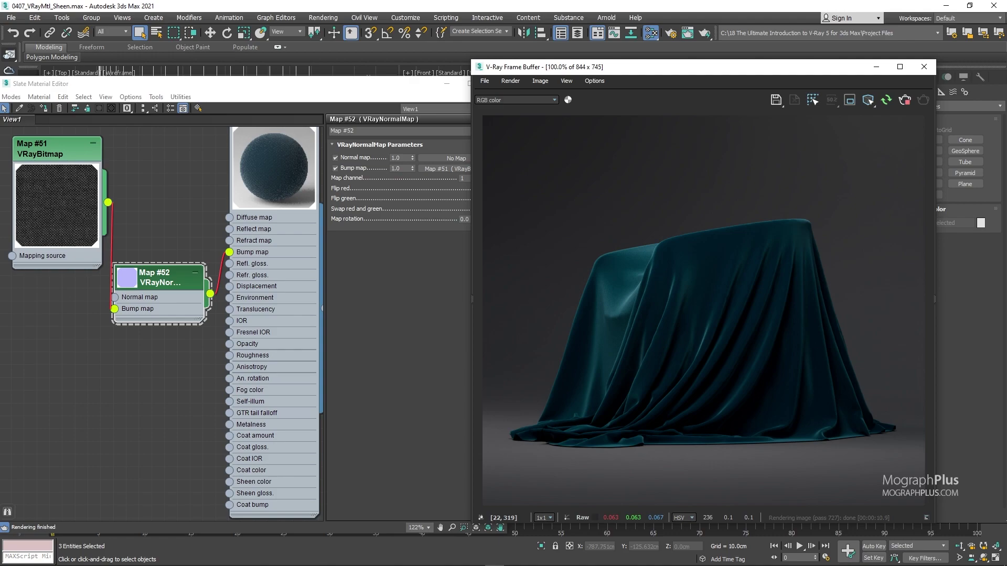
pyautogui.hotkey('alt', 'Tab')
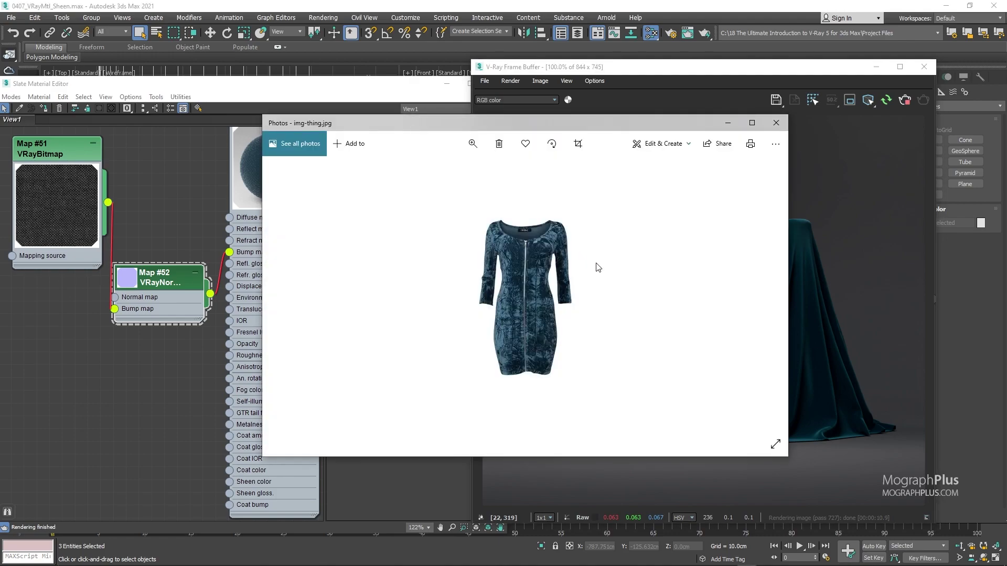
pyautogui.scroll(3, 557, 283)
pyautogui.moveTo(558, 294)
pyautogui.mouseDown()
pyautogui.moveTo(551, 244)
pyautogui.moveTo(555, 317)
pyautogui.moveTo(558, 298)
pyautogui.mouseUp()
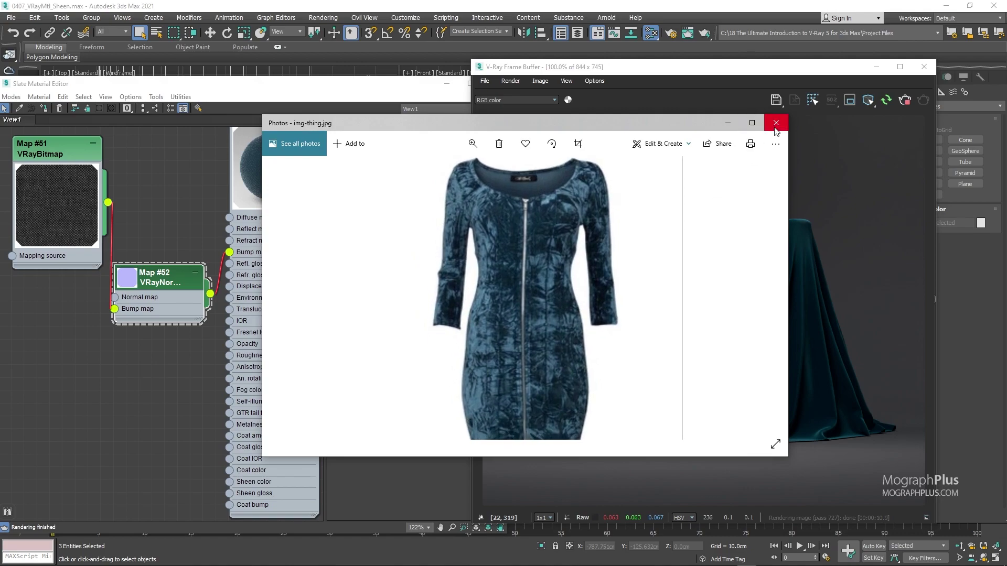
pyautogui.click(771, 126)
pyautogui.moveTo(730, 72); pyautogui.dragTo(766, 72)
# Step: Rearrange Material #62 and Map #52 nodes in the Slate editor layout
pyautogui.scroll(-3, 138, 352)
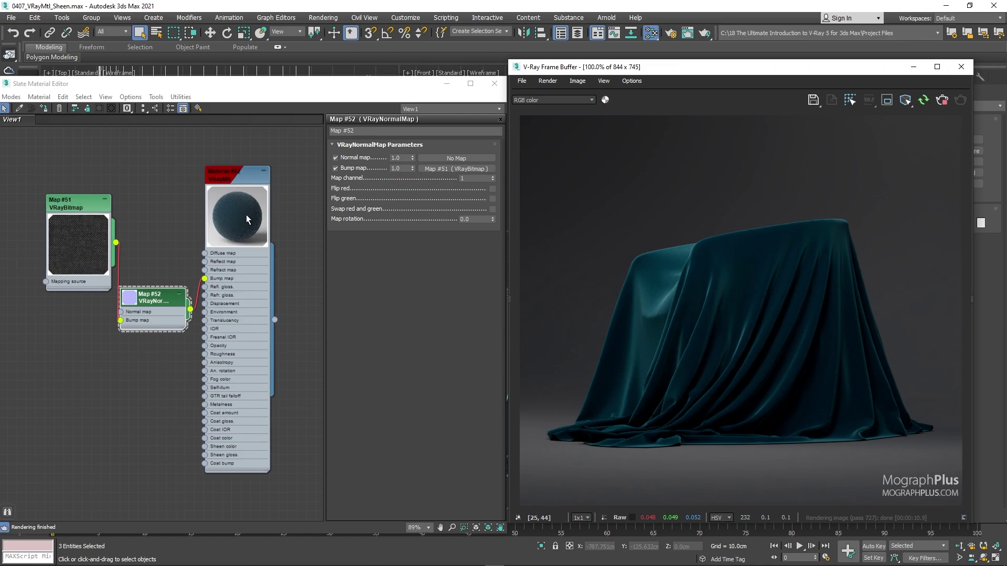
pyautogui.doubleClick(263, 175)
pyautogui.click(264, 174)
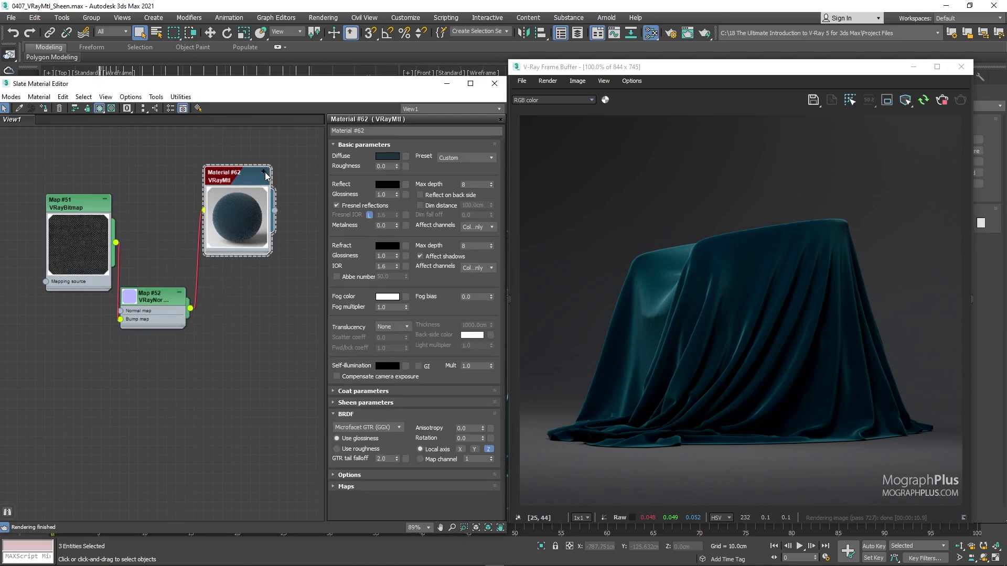
pyautogui.moveTo(266, 176); pyautogui.dragTo(275, 213)
pyautogui.moveTo(168, 296); pyautogui.dragTo(177, 239)
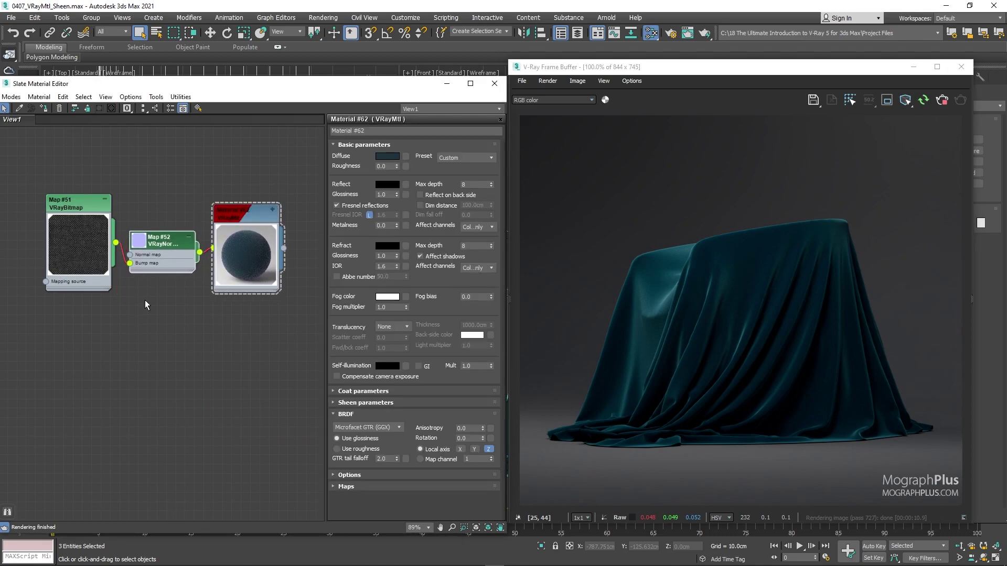
pyautogui.scroll(-5, 145, 300)
pyautogui.moveTo(152, 348); pyautogui.dragTo(87, 358, button='middle')
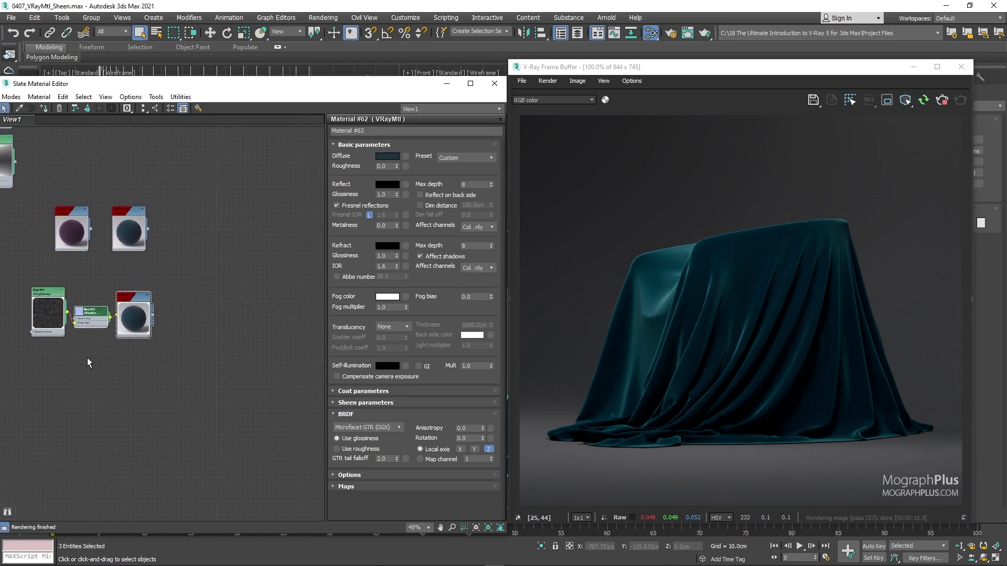
pyautogui.scroll(2, 176, 272)
pyautogui.moveTo(157, 270); pyautogui.dragTo(149, 218, button='middle')
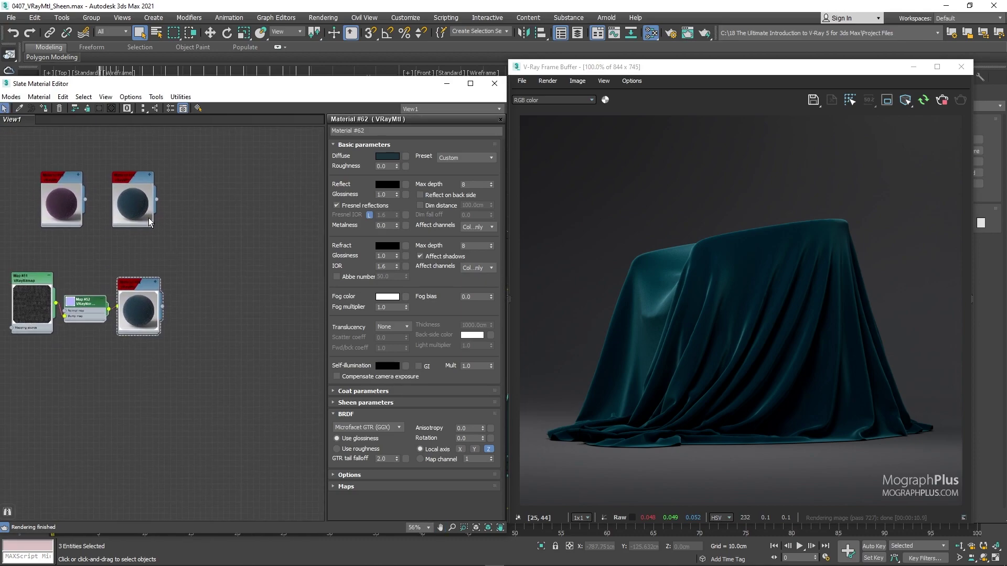
# Step: Copy the teal sheen material as Material #63, then clone it as Material #64
pyautogui.keyDown('shift'); pyautogui.moveTo(144, 194); pyautogui.dragTo(279, 238); pyautogui.keyUp('shift')
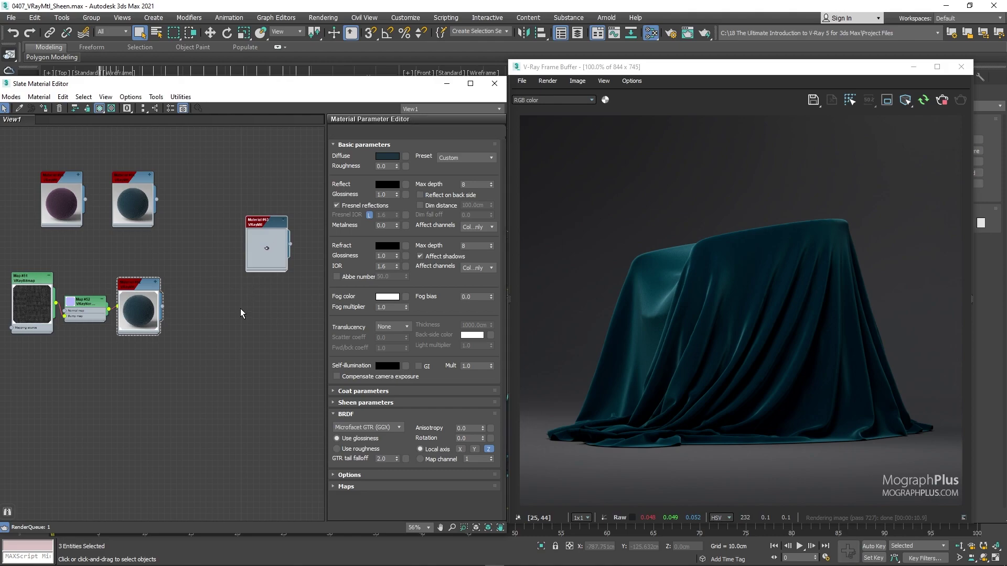
pyautogui.moveTo(242, 310); pyautogui.dragTo(180, 310, button='middle')
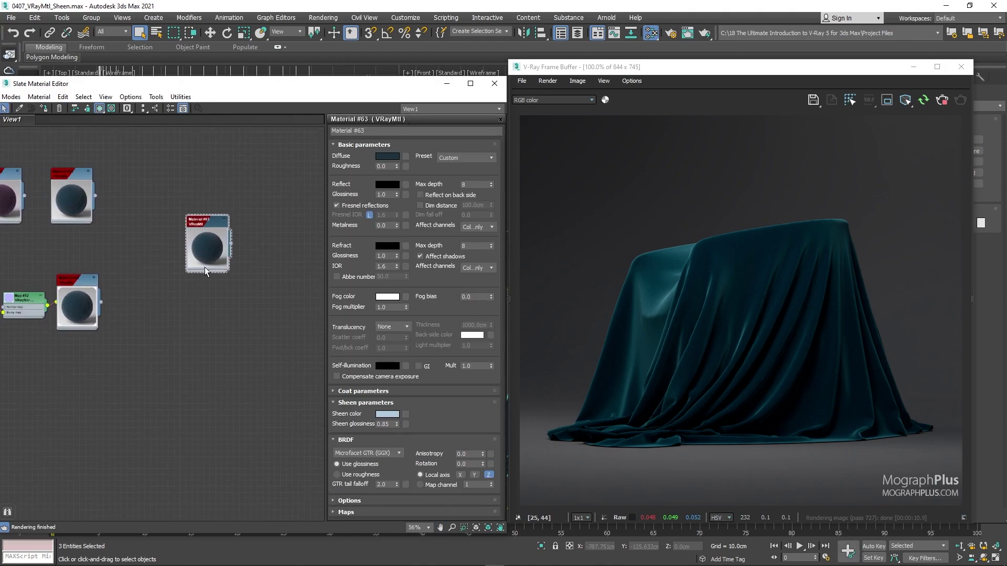
pyautogui.moveTo(204, 266); pyautogui.dragTo(205, 212)
pyautogui.scroll(4, 204, 241)
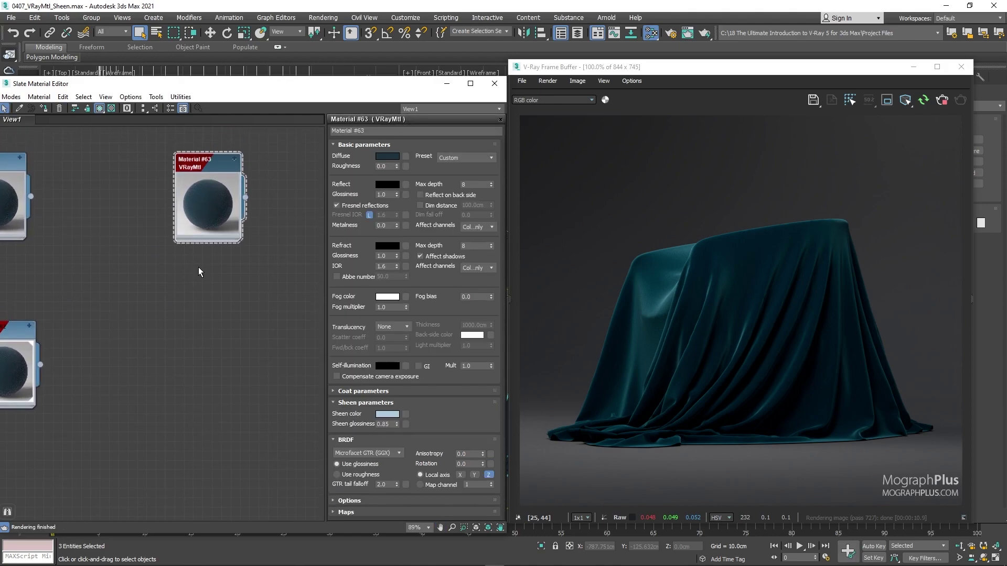
pyautogui.scroll(1, 196, 270)
pyautogui.moveTo(196, 263); pyautogui.dragTo(98, 278, button='middle')
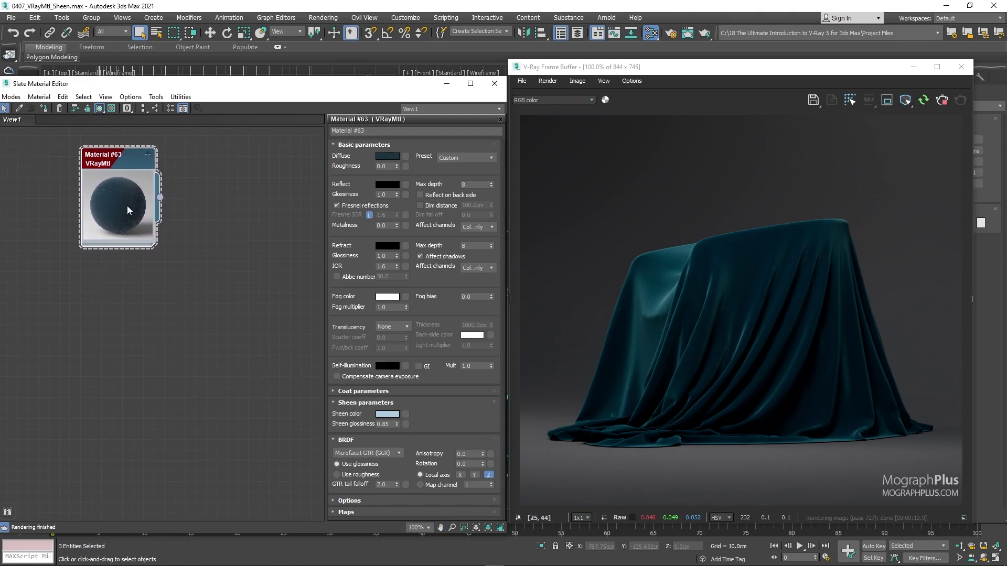
pyautogui.keyDown('shift'); pyautogui.moveTo(127, 205); pyautogui.dragTo(121, 367); pyautogui.keyUp('shift')
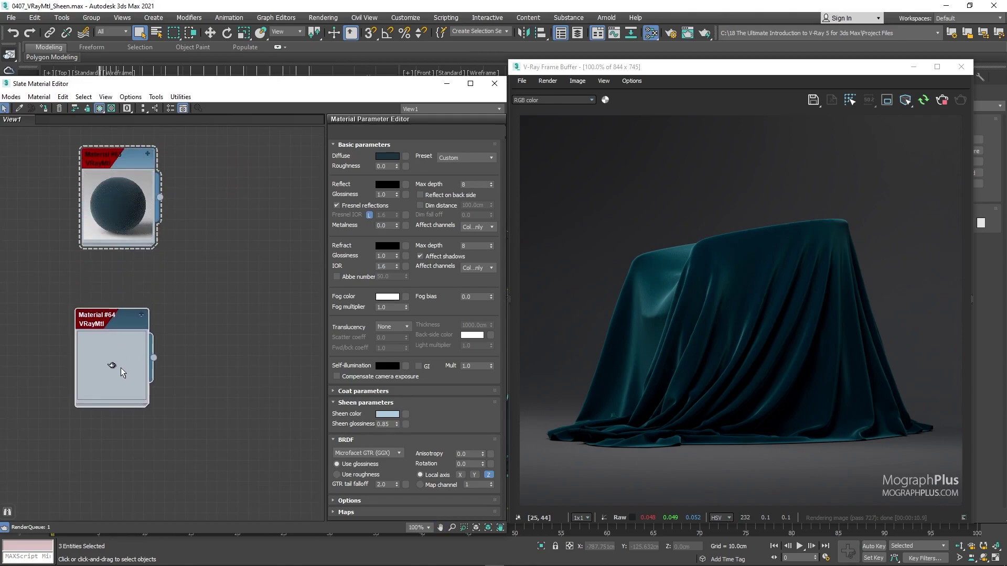
# Step: Assign Material #64 to the cloth and set its diffuse to dark teal RGB 7, 23, 36
pyautogui.rightClick(128, 328)
pyautogui.click(189, 64)
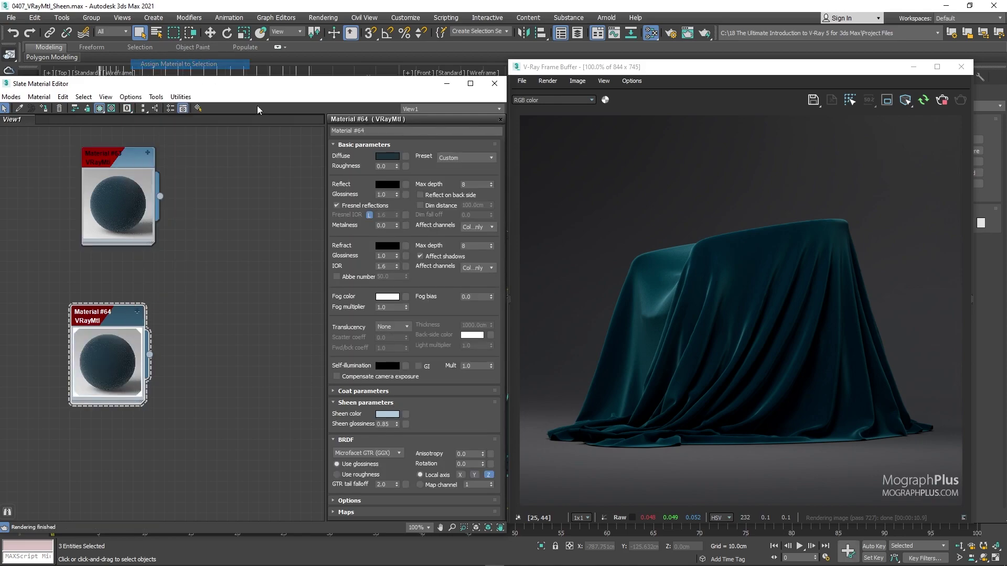
pyautogui.click(387, 156)
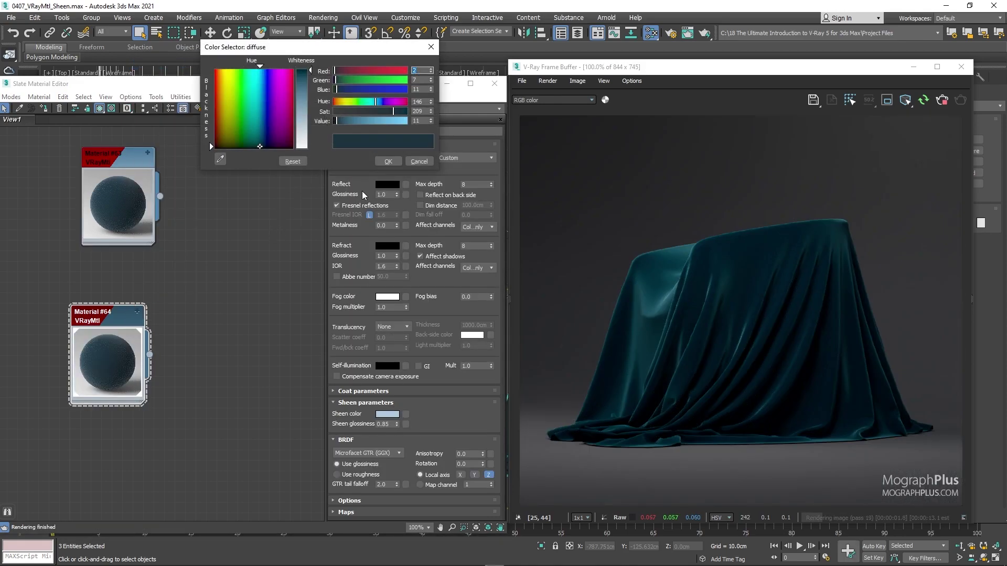
pyautogui.click(390, 122)
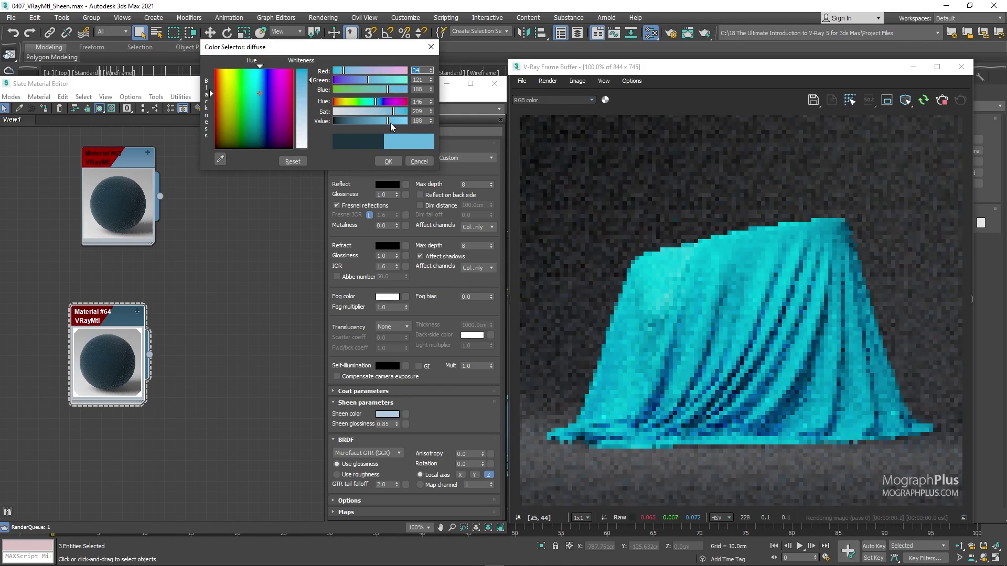
pyautogui.moveTo(391, 122); pyautogui.dragTo(356, 122)
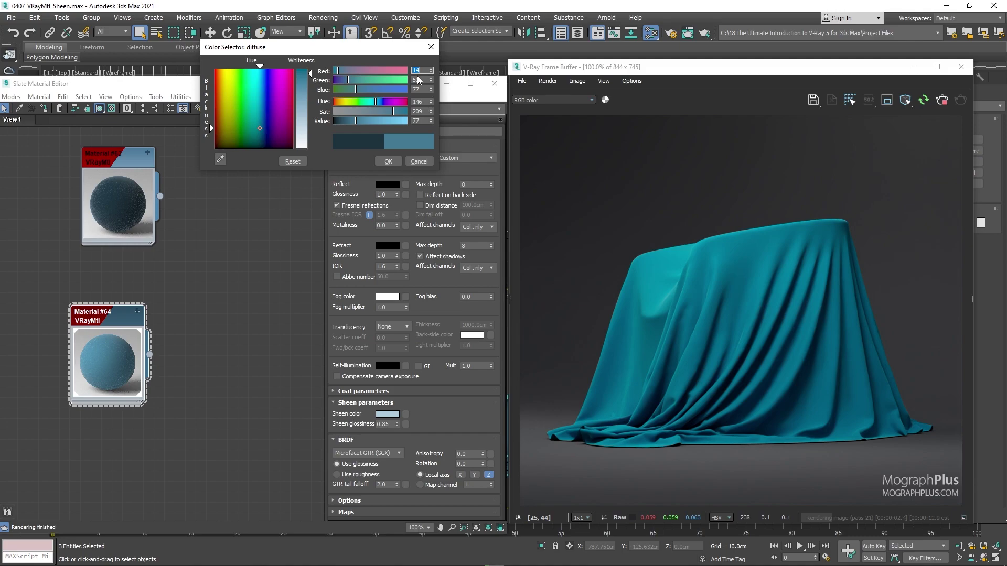
pyautogui.write('7')
pyautogui.press('Tab')
pyautogui.write('23')
pyautogui.press('Tab')
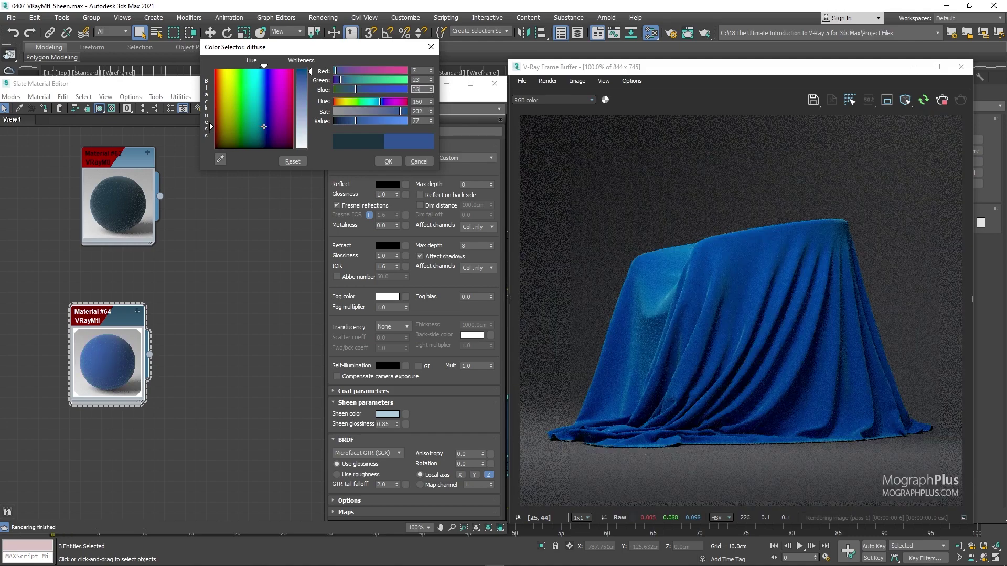
pyautogui.write('36')
pyautogui.press('Tab')
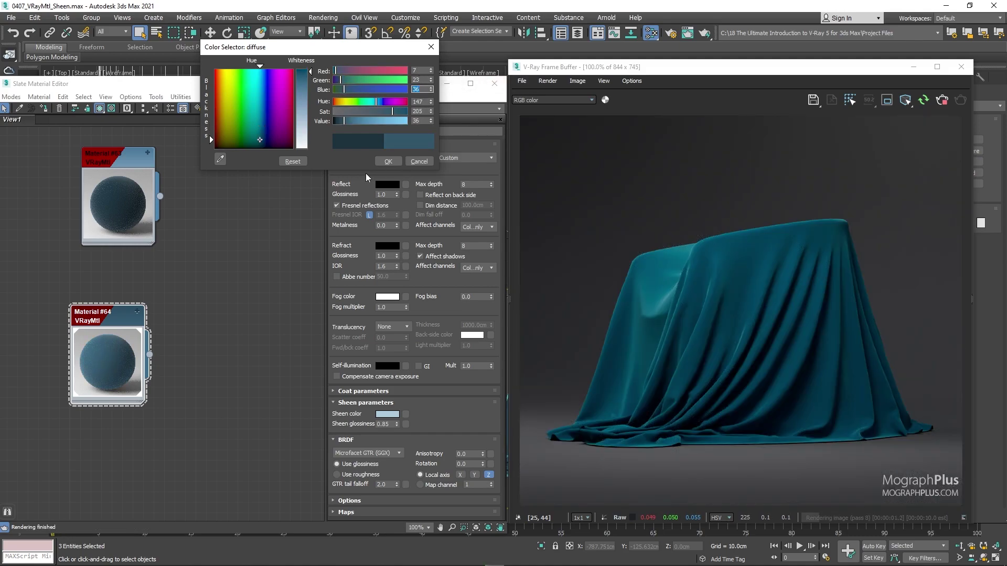
pyautogui.click(387, 161)
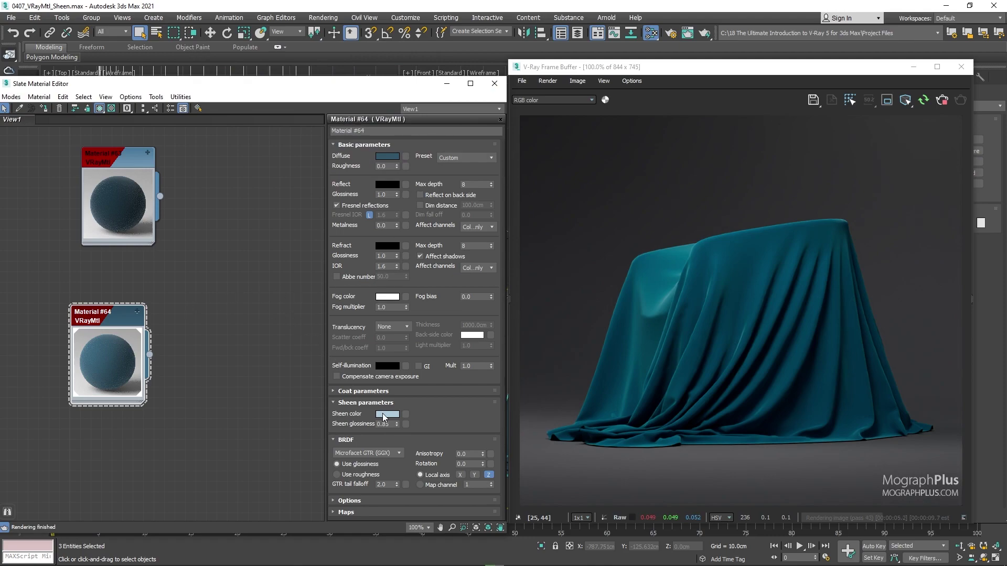
# Step: Set Material #64's sheen colour to pale blue RGB 128, 177, 214
pyautogui.click(386, 415)
pyautogui.moveTo(386, 121); pyautogui.dragTo(395, 120)
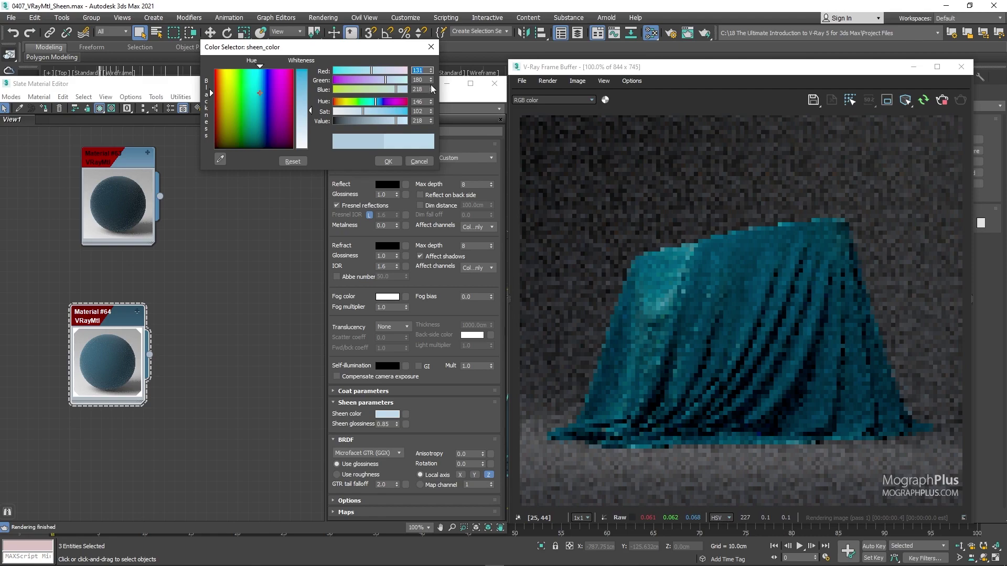
pyautogui.moveTo(259, 93); pyautogui.dragTo(258, 93)
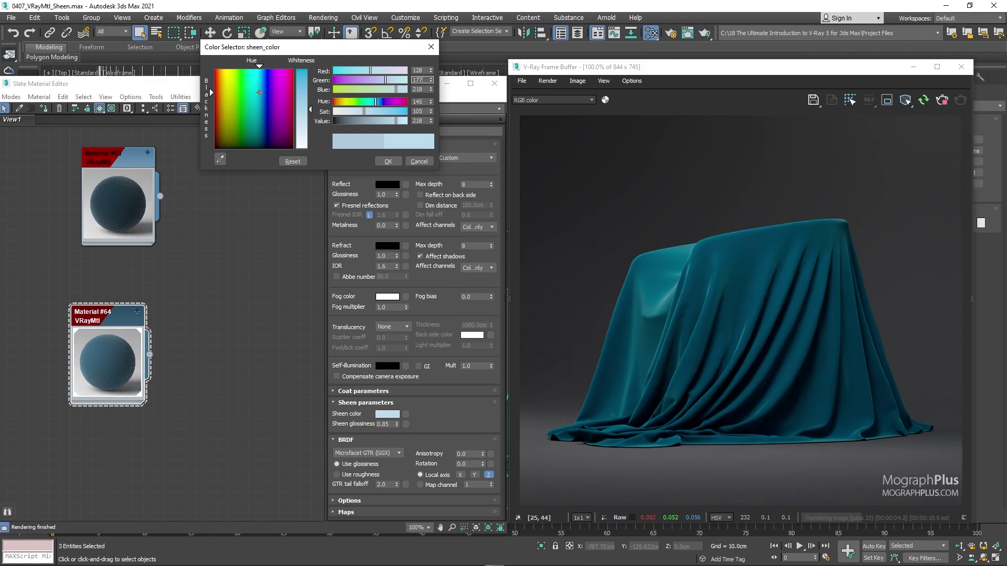
pyautogui.doubleClick(417, 89)
pyautogui.write('214')
pyautogui.press('Return')
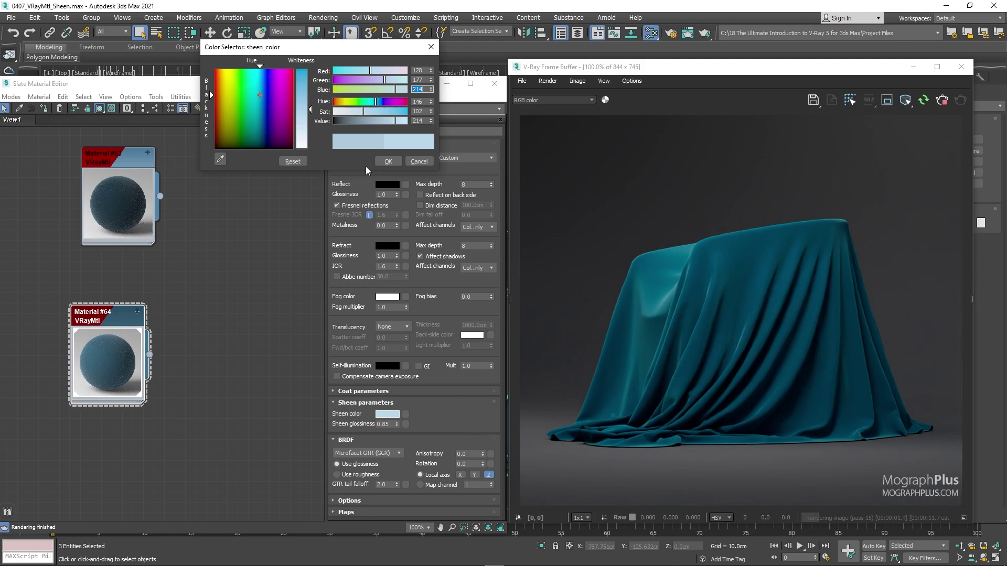
pyautogui.click(388, 161)
pyautogui.rightClick(123, 159)
# Step: Compare Materials #63 and #64 on the cloth, then move Material #64 beside #63
pyautogui.click(168, 175)
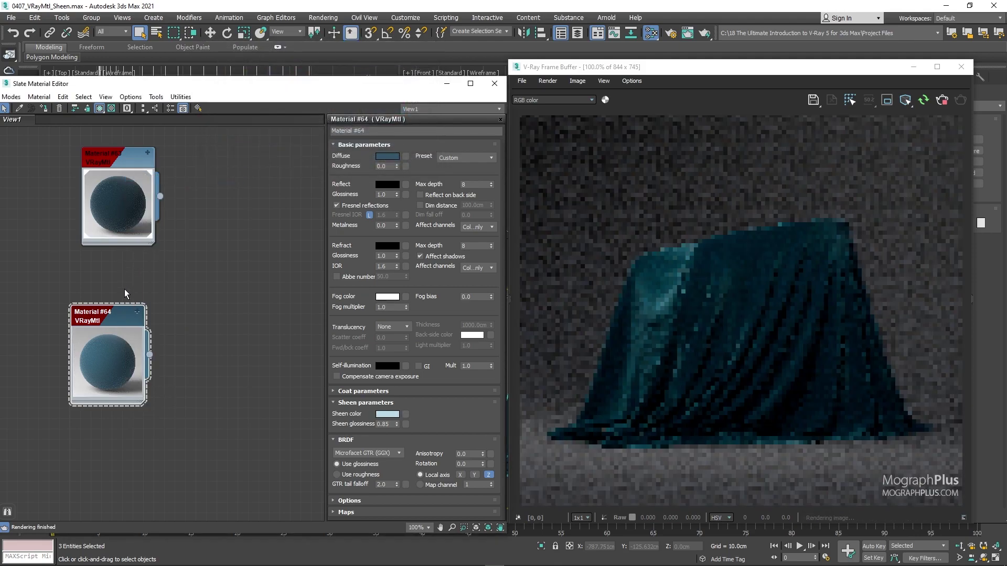
pyautogui.rightClick(122, 321)
pyautogui.click(169, 64)
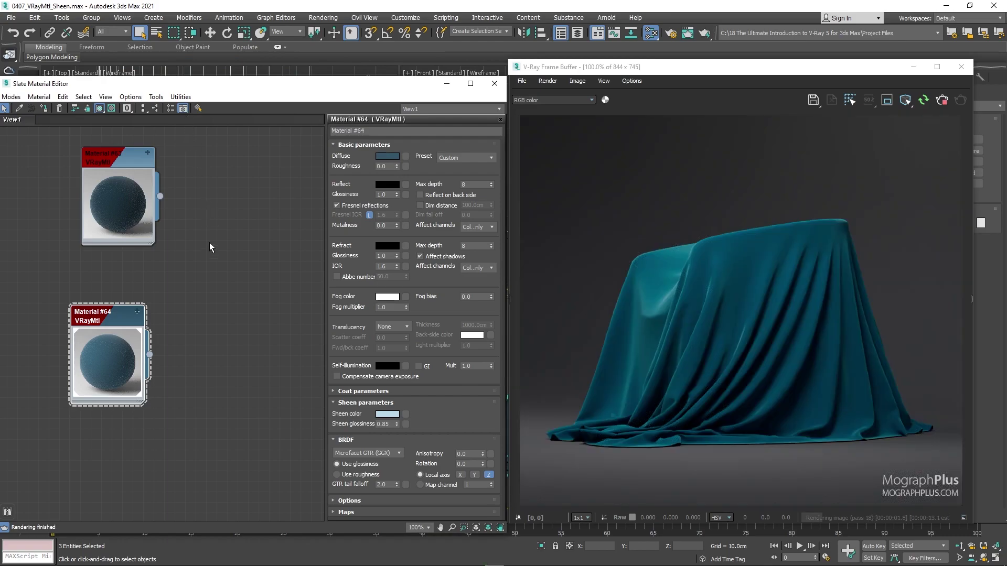
pyautogui.moveTo(122, 323); pyautogui.dragTo(133, 270)
# Step: Add a new VRayBlendMtl node and assign it to the cloth
pyautogui.rightClick(225, 194)
pyautogui.moveTo(313, 201)
pyautogui.moveTo(351, 235)
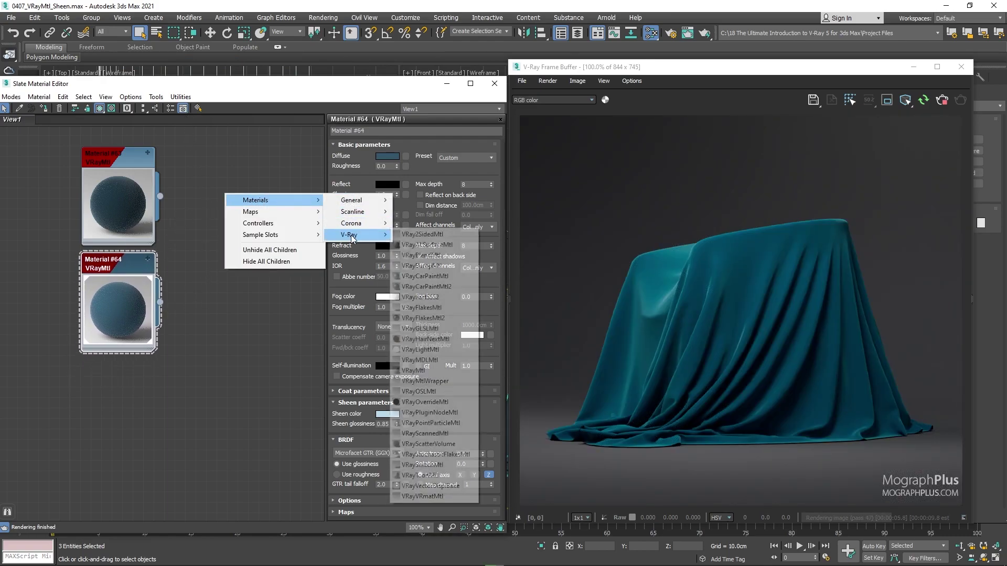
pyautogui.click(445, 255)
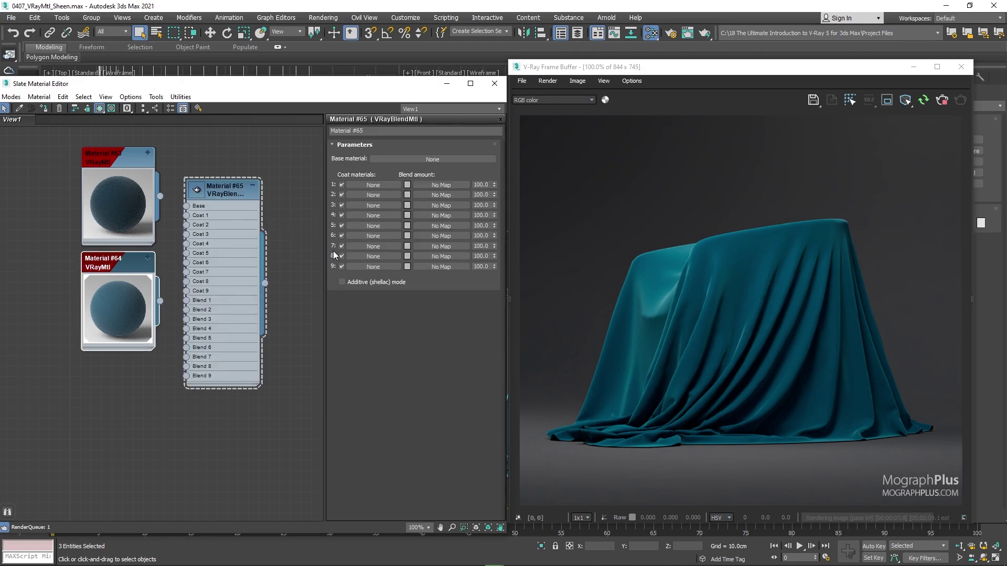
pyautogui.rightClick(235, 190)
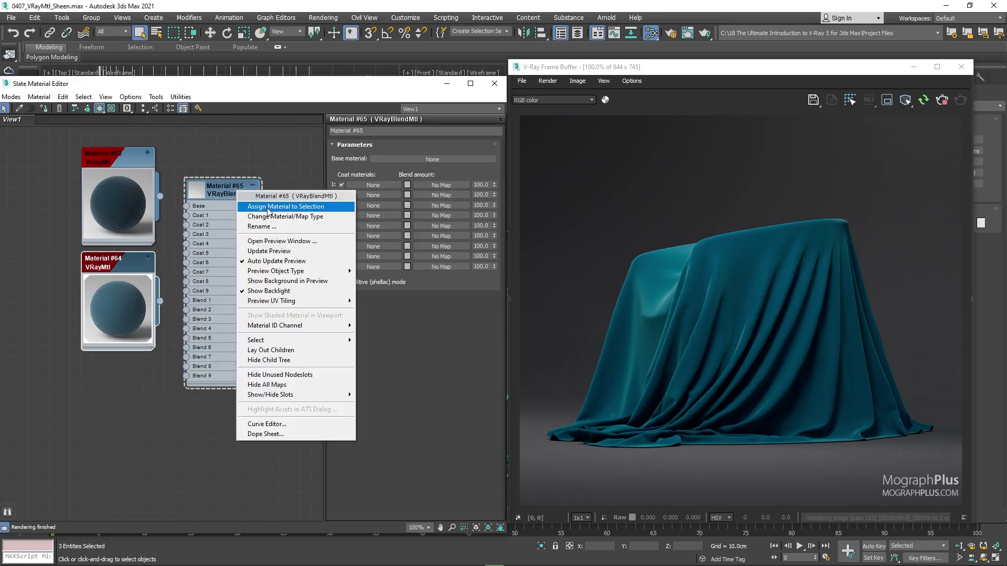
pyautogui.click(252, 204)
# Step: Arrange the nodes and wire Material #63 into the blend material's Base
pyautogui.doubleClick(194, 193)
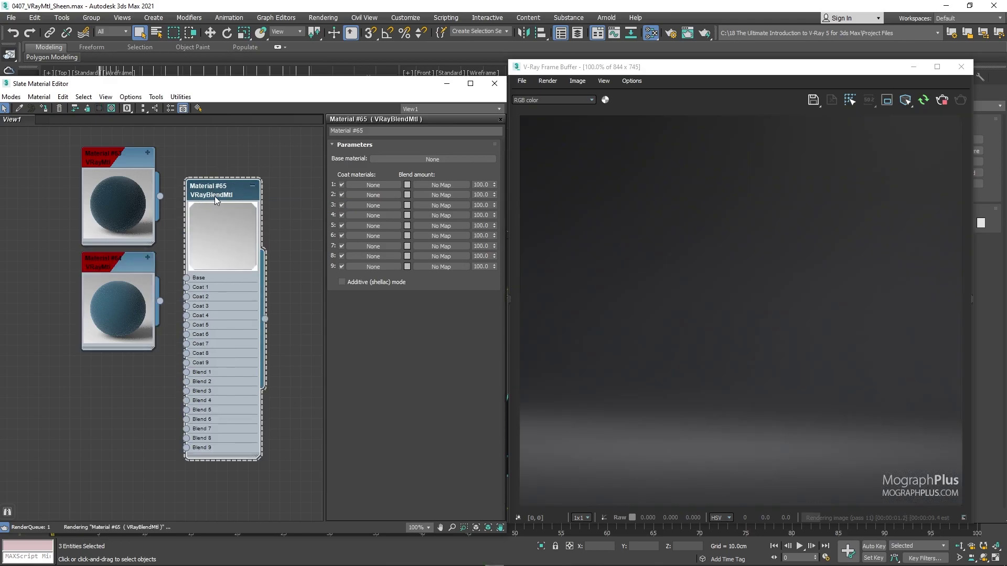
pyautogui.moveTo(215, 196); pyautogui.dragTo(237, 196)
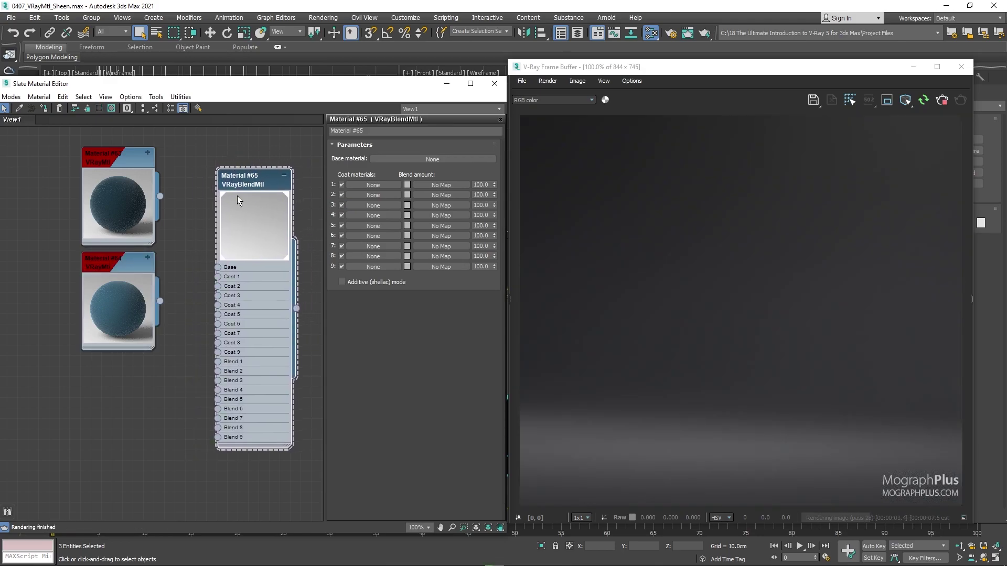
pyautogui.moveTo(237, 196); pyautogui.dragTo(153, 321, button='middle')
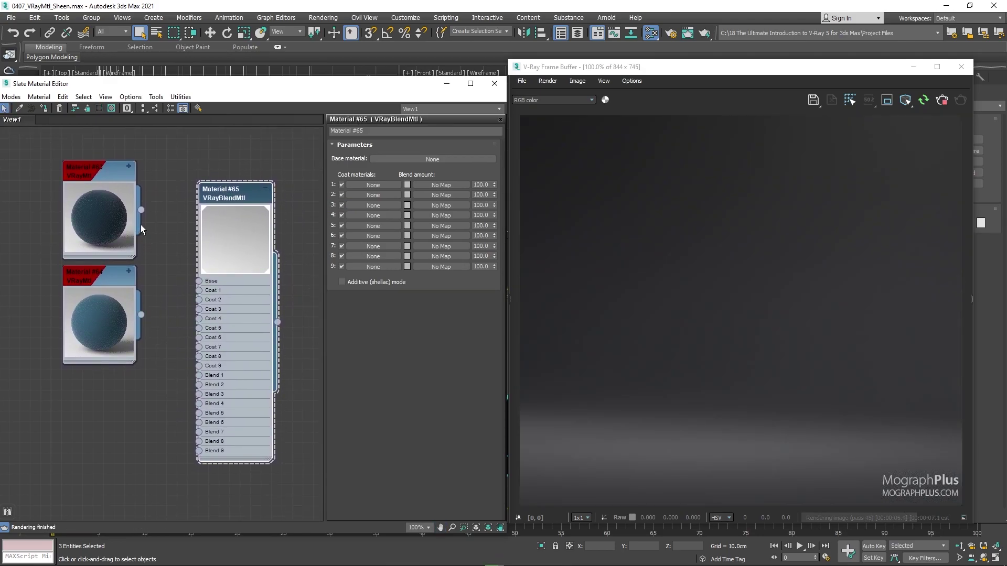
pyautogui.moveTo(141, 210); pyautogui.dragTo(199, 281)
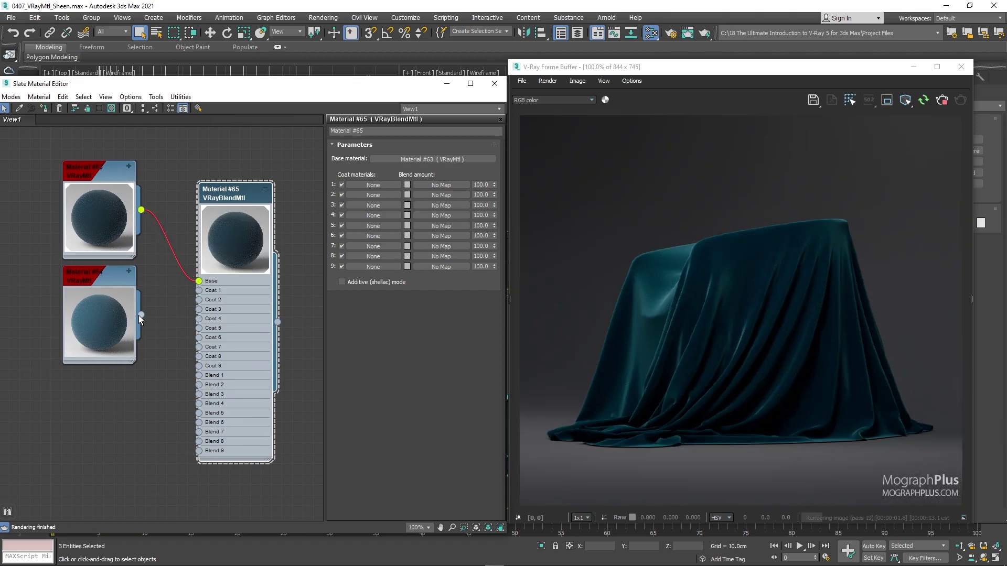
# Step: Wire Material #64 into Coat 1 and preview black and white blend amounts without keeping them
pyautogui.moveTo(199, 293); pyautogui.dragTo(199, 293)
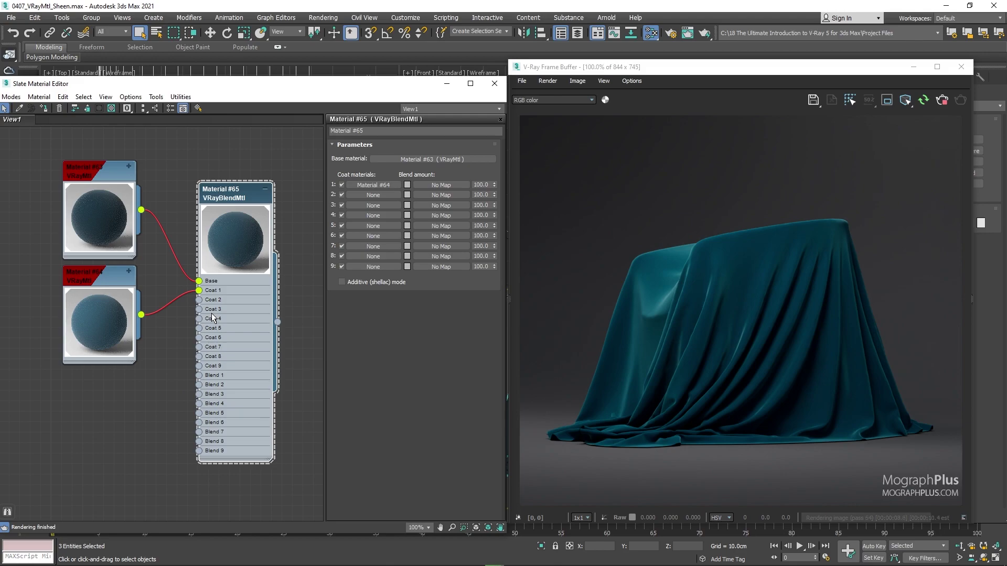
pyautogui.click(408, 186)
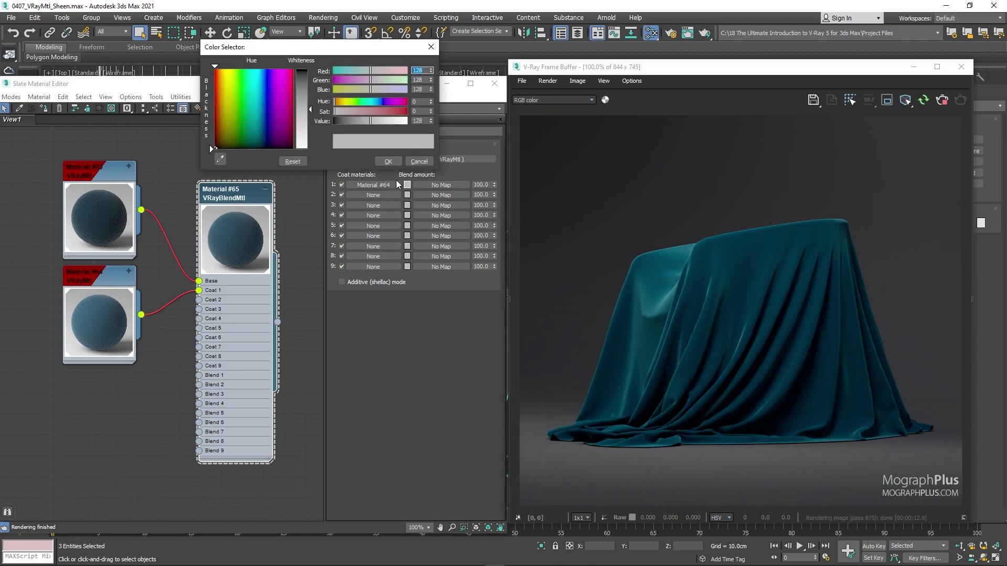
pyautogui.moveTo(341, 120); pyautogui.dragTo(331, 121)
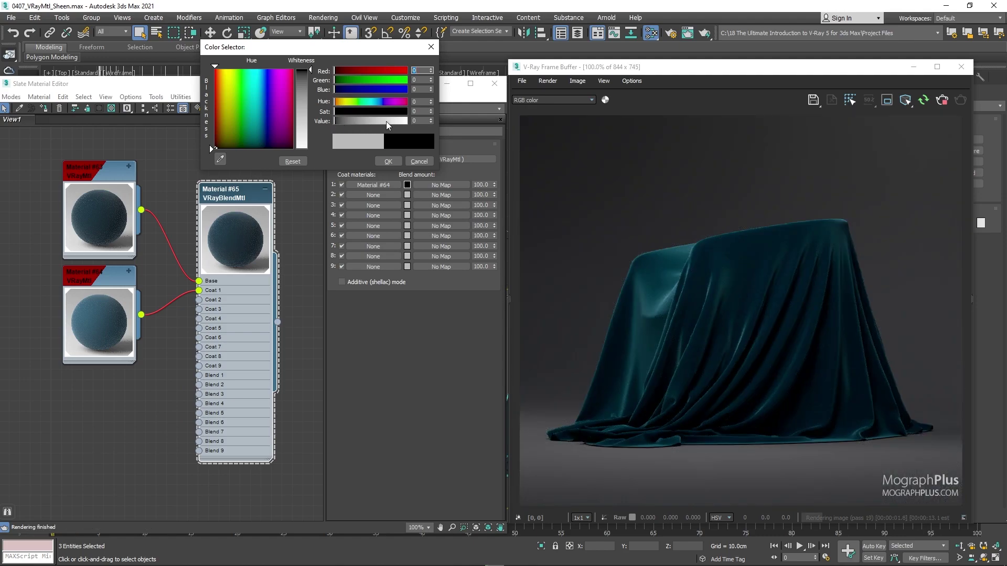
pyautogui.moveTo(402, 123); pyautogui.dragTo(408, 122)
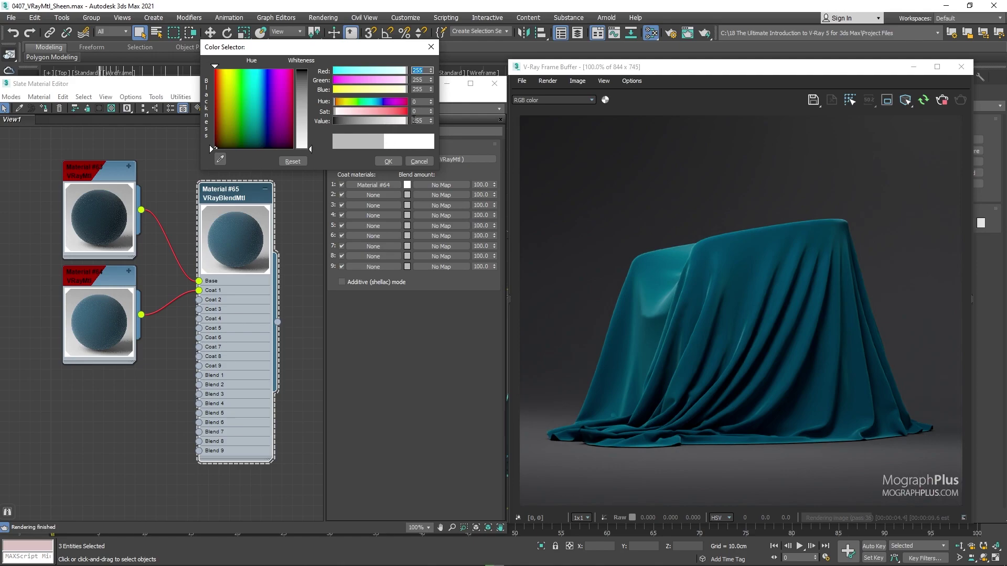
pyautogui.click(419, 162)
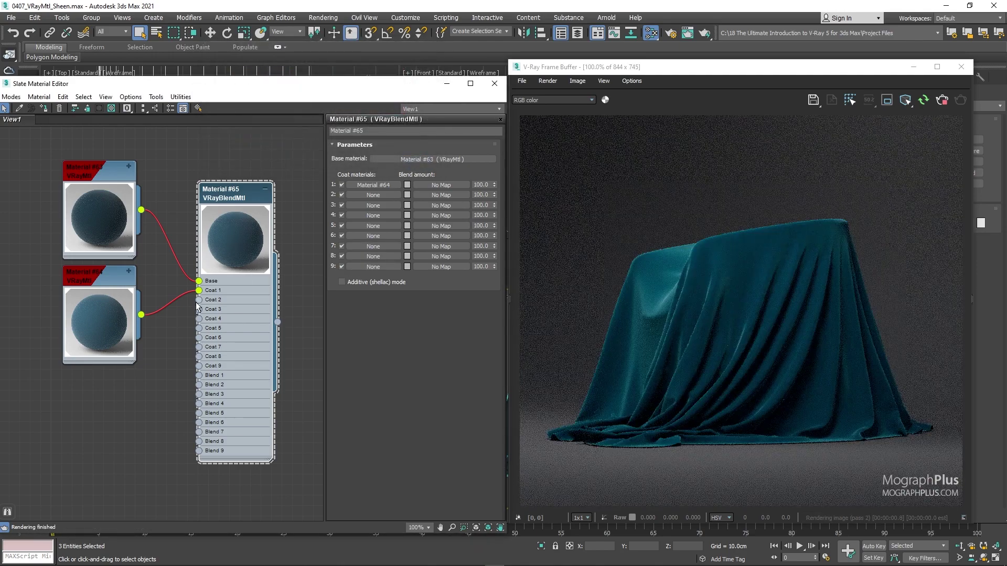
pyautogui.moveTo(120, 407); pyautogui.dragTo(151, 390, button='middle')
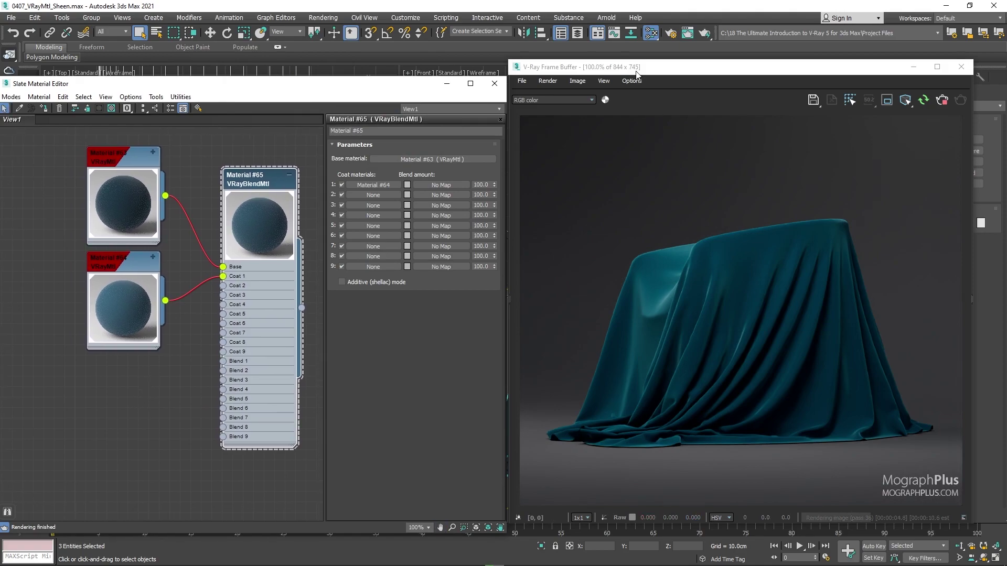
# Step: Add a VRayBitmap node and load the BW8 grunge image into it
pyautogui.moveTo(636, 71); pyautogui.dragTo(642, 82)
pyautogui.rightClick(149, 372)
pyautogui.moveTo(173, 389)
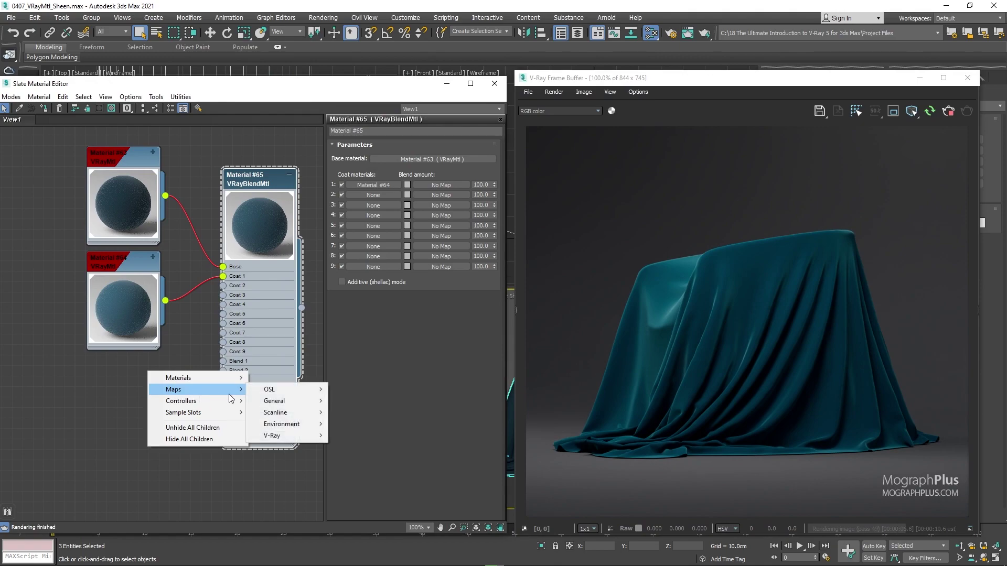
pyautogui.moveTo(272, 435)
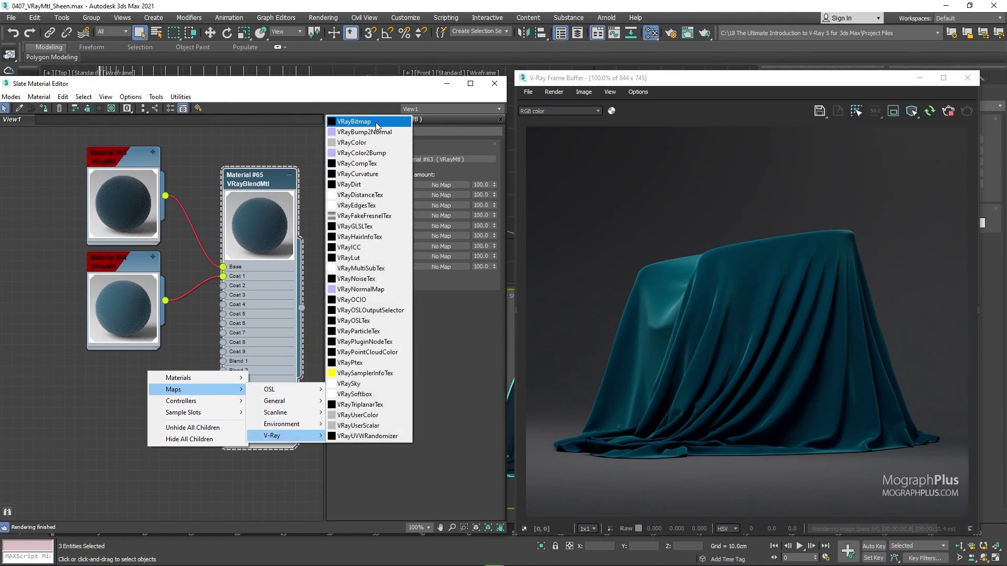
pyautogui.click(354, 121)
pyautogui.doubleClick(116, 369)
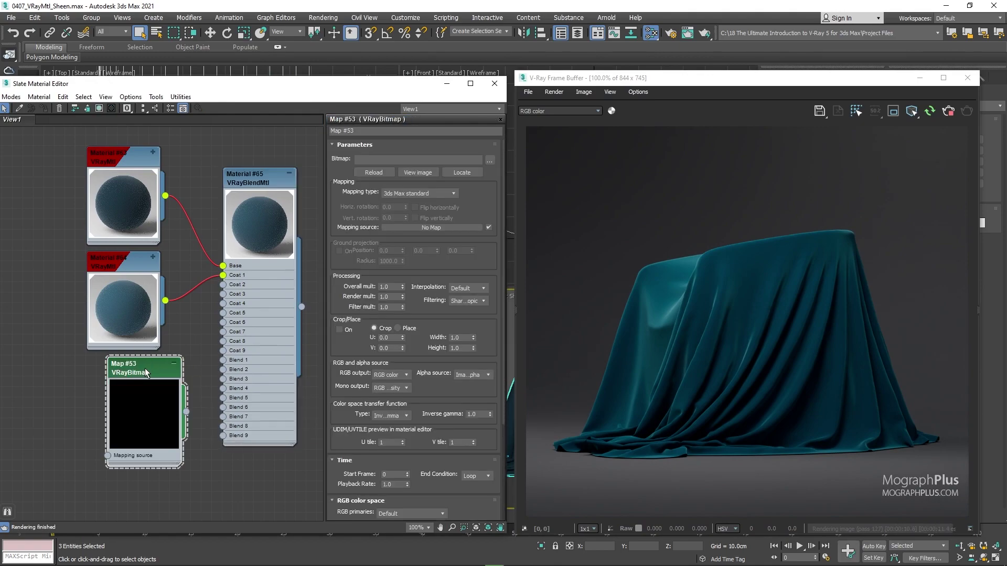
pyautogui.click(491, 158)
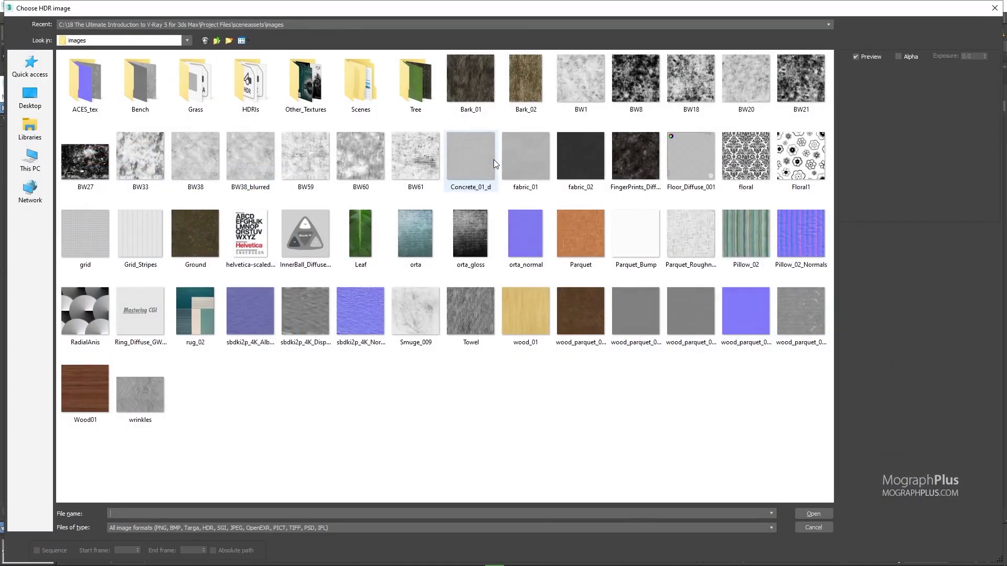
pyautogui.click(637, 91)
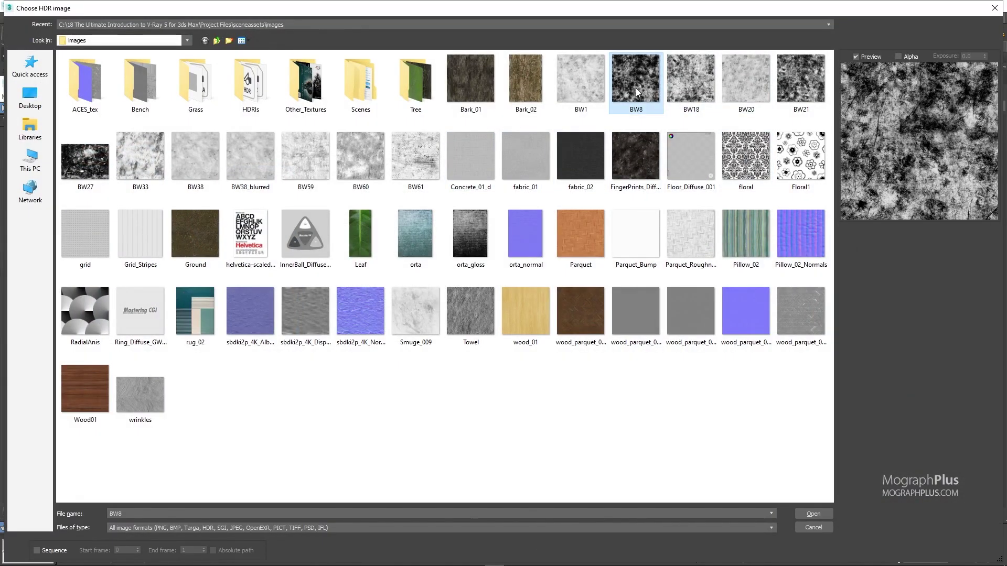
pyautogui.doubleClick(636, 88)
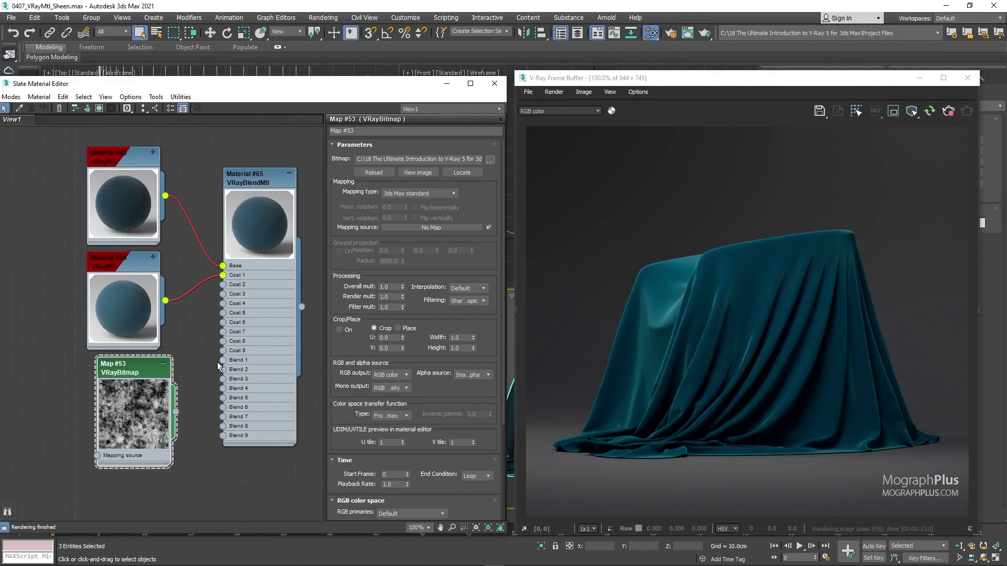
# Step: Set the bitmap's RGB primaries to Raw and wire it into Blend 1
pyautogui.moveTo(146, 403); pyautogui.dragTo(144, 400)
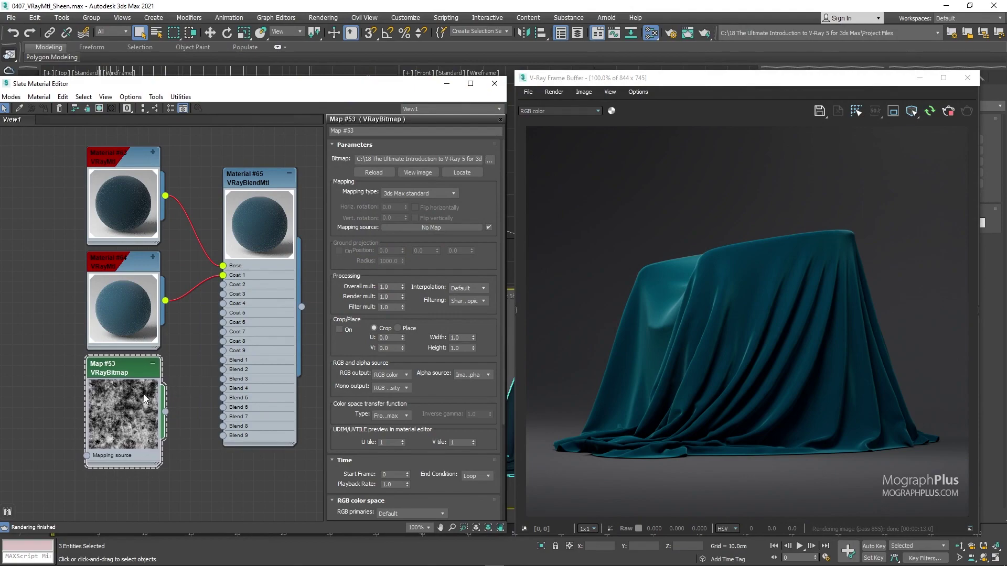
pyautogui.scroll(-3, 426, 498)
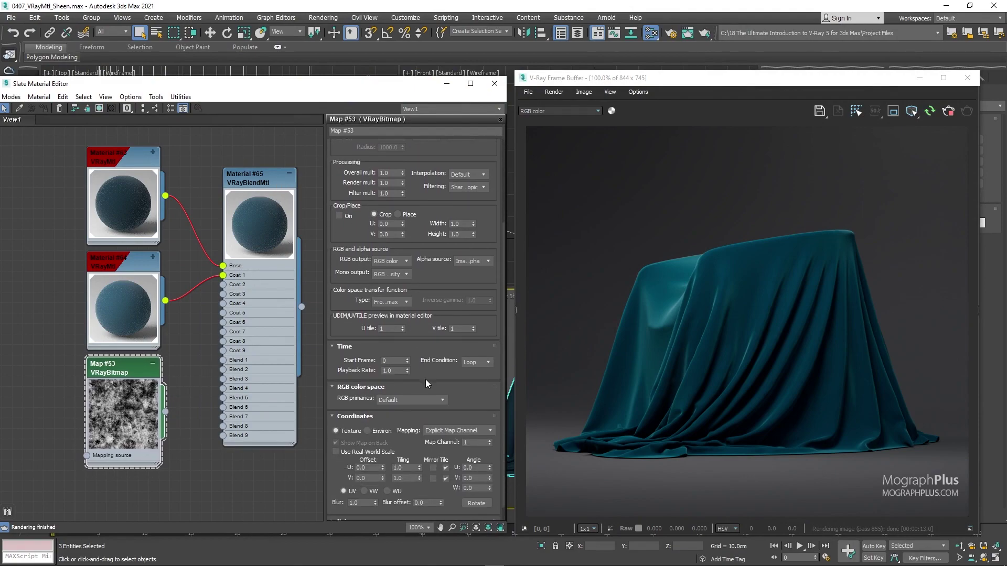
pyautogui.click(413, 399)
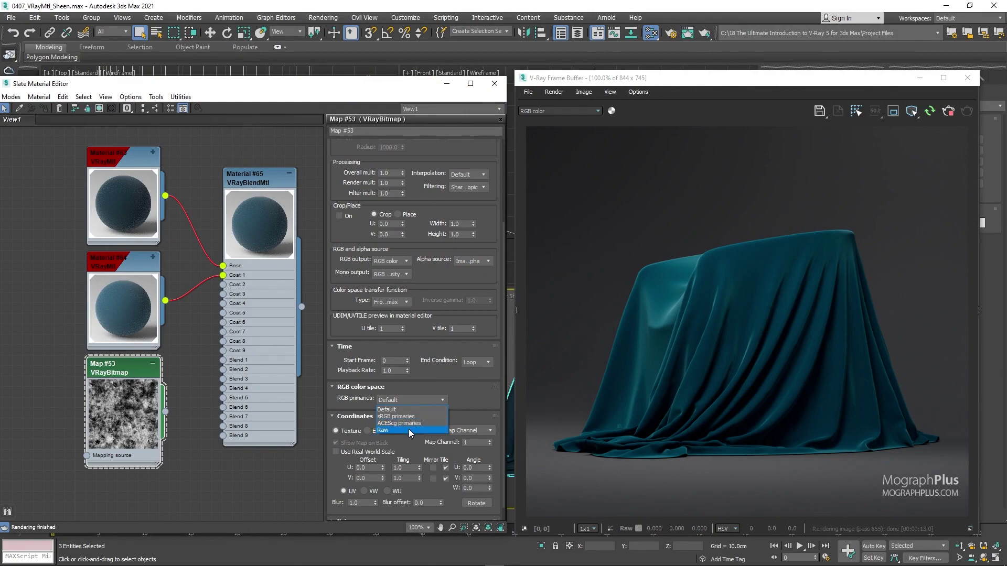
pyautogui.click(408, 429)
pyautogui.scroll(1, 468, 264)
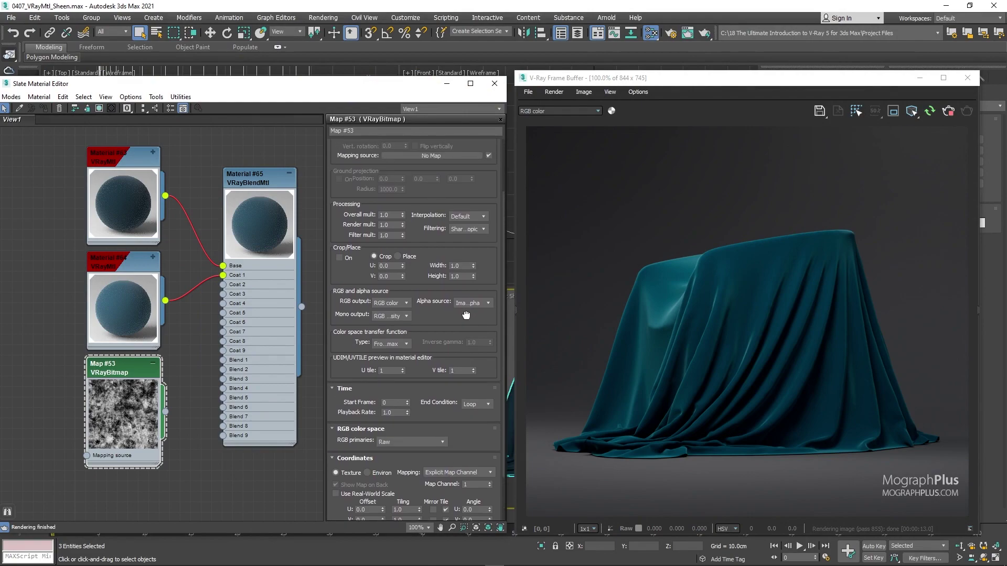
pyautogui.doubleClick(268, 204)
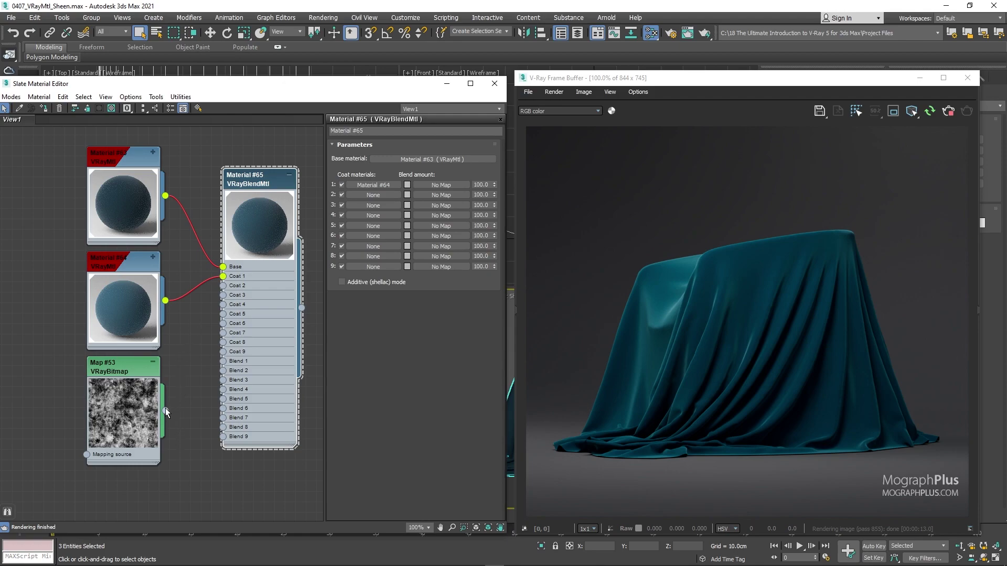
pyautogui.moveTo(223, 365); pyautogui.dragTo(224, 361)
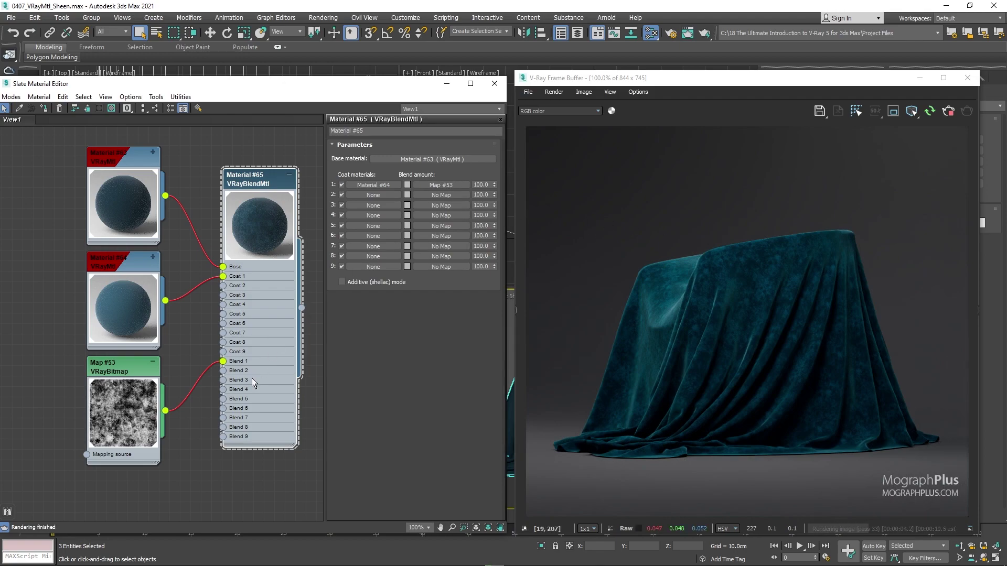
# Step: Set the BW8 bitmap's U and V tiling to 0.2
pyautogui.doubleClick(137, 364)
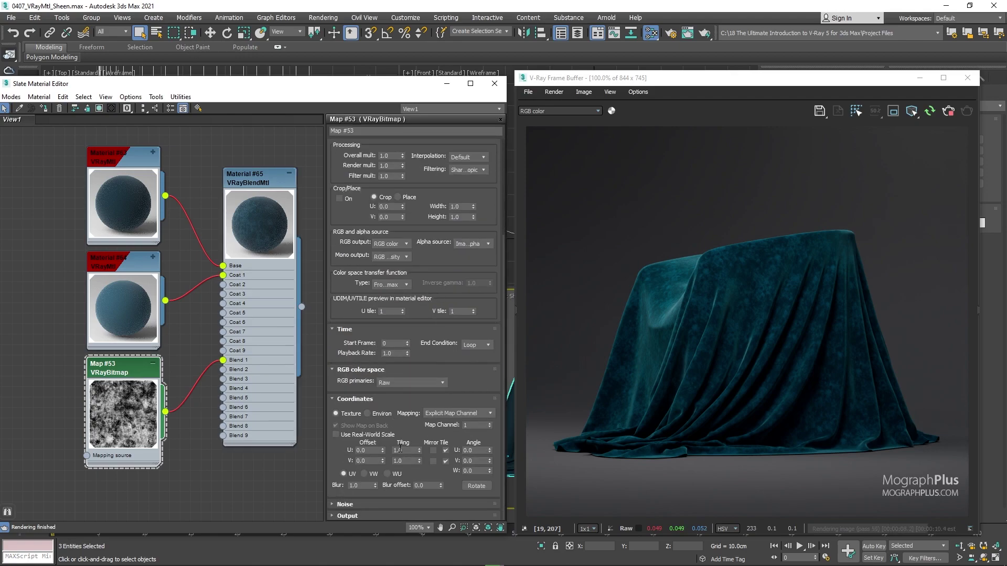
pyautogui.doubleClick(405, 451)
pyautogui.write('.2')
pyautogui.press('Tab')
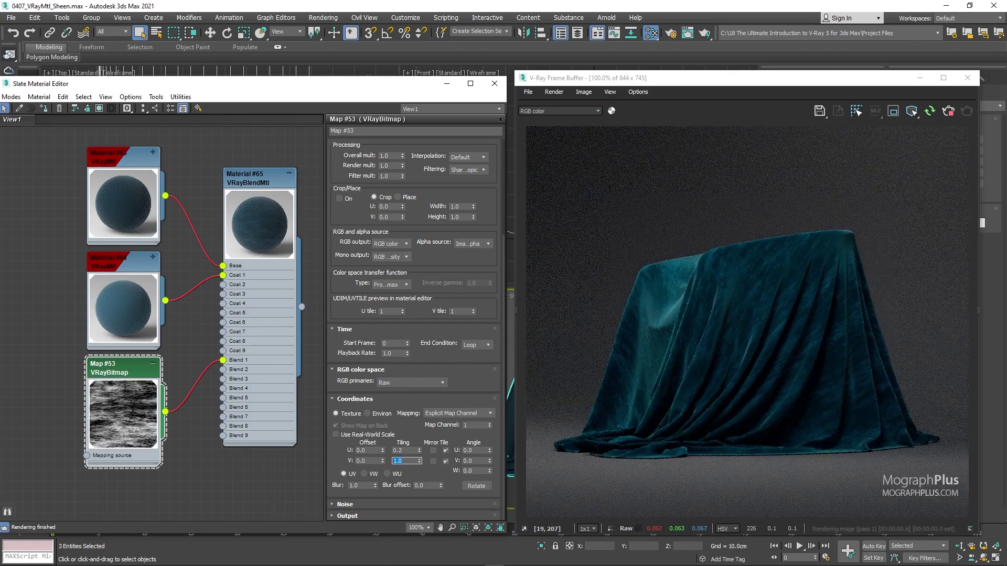
pyautogui.write('.2')
pyautogui.press('Return')
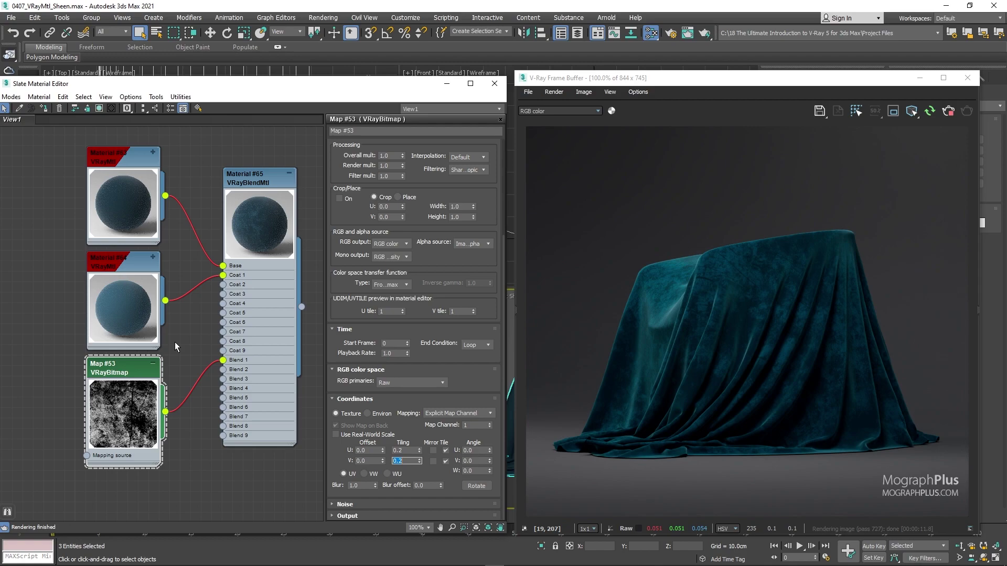
pyautogui.scroll(-5, 172, 342)
pyautogui.moveTo(117, 317); pyautogui.dragTo(200, 249, button='middle')
# Step: Create a new VRayMtl node and assign it to the cloth
pyautogui.moveTo(121, 304); pyautogui.dragTo(124, 299, button='middle')
pyautogui.moveTo(104, 337); pyautogui.dragTo(133, 293, button='middle')
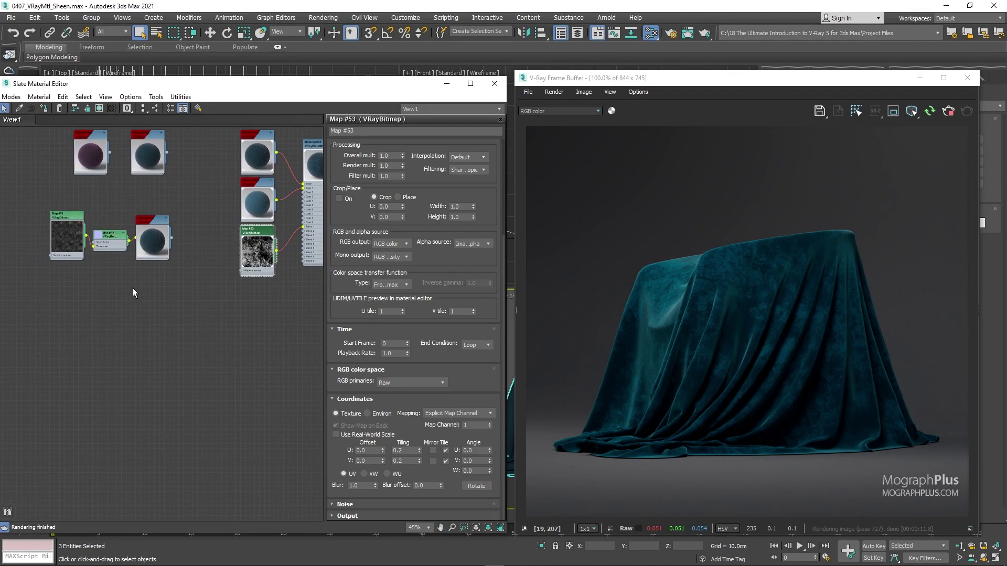
pyautogui.scroll(4, 131, 286)
pyautogui.rightClick(157, 292)
pyautogui.moveTo(200, 303)
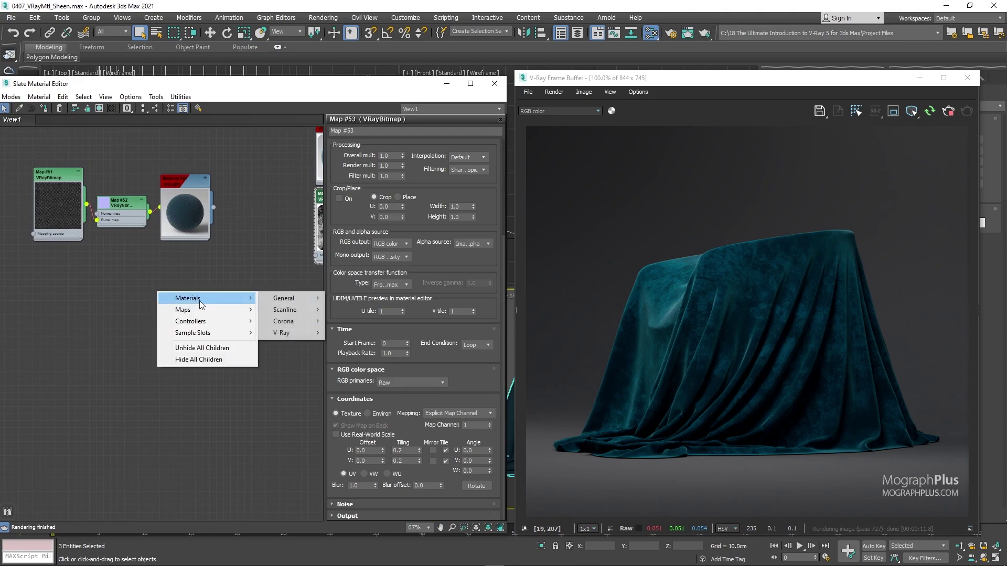
pyautogui.moveTo(285, 332)
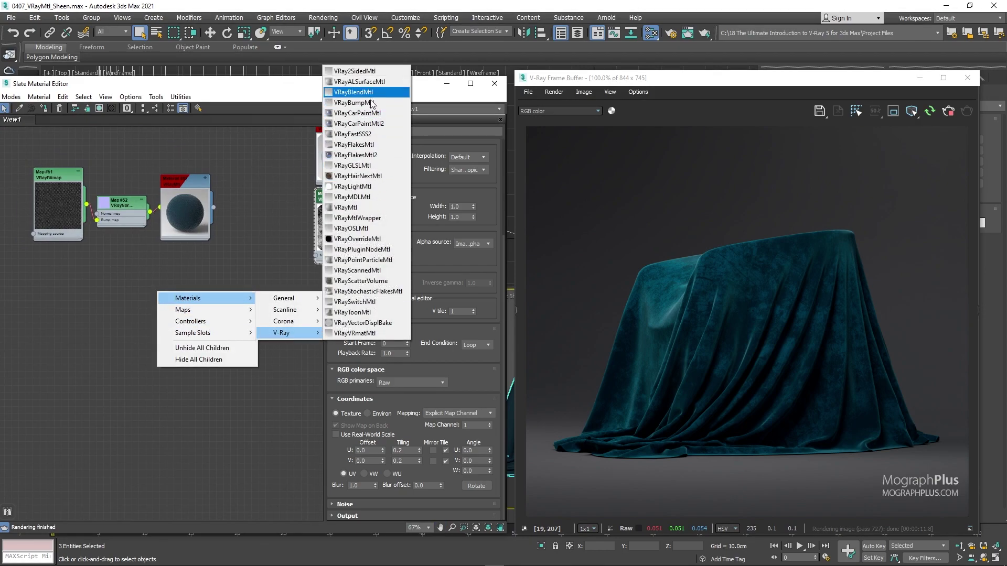
pyautogui.click(346, 208)
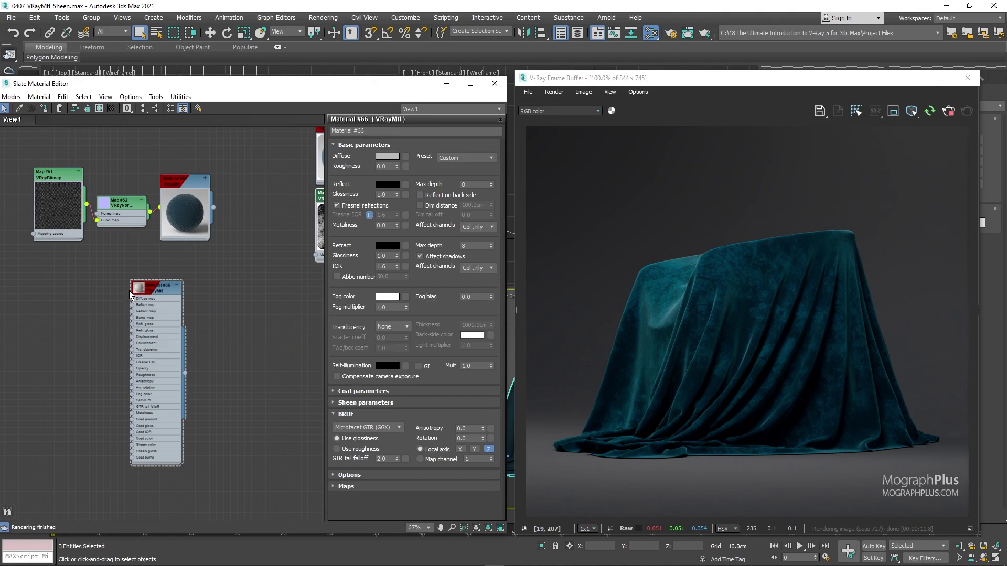
pyautogui.moveTo(129, 291); pyautogui.dragTo(197, 300)
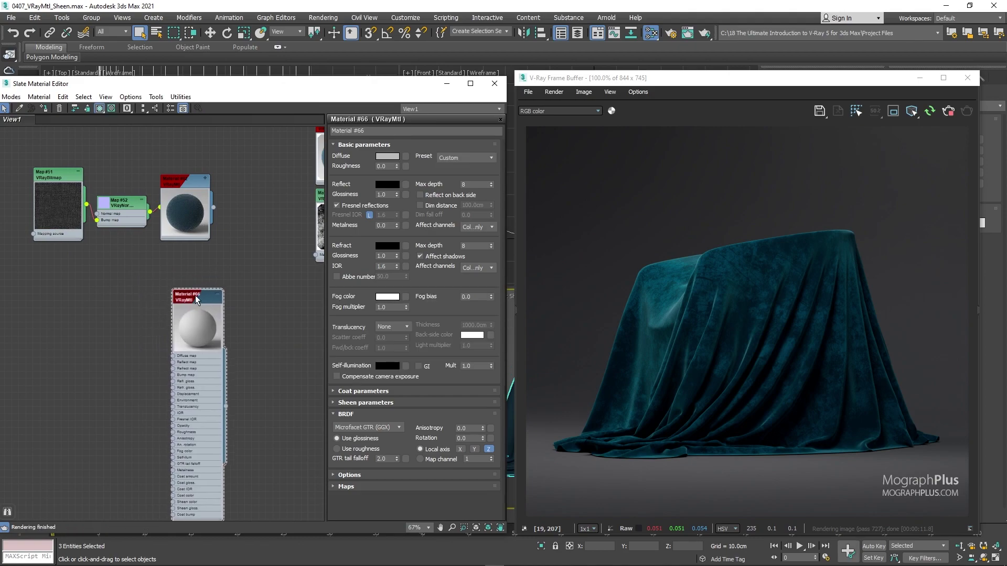
pyautogui.rightClick(197, 300)
pyautogui.click(184, 309)
pyautogui.moveTo(185, 309); pyautogui.dragTo(187, 259, button='middle')
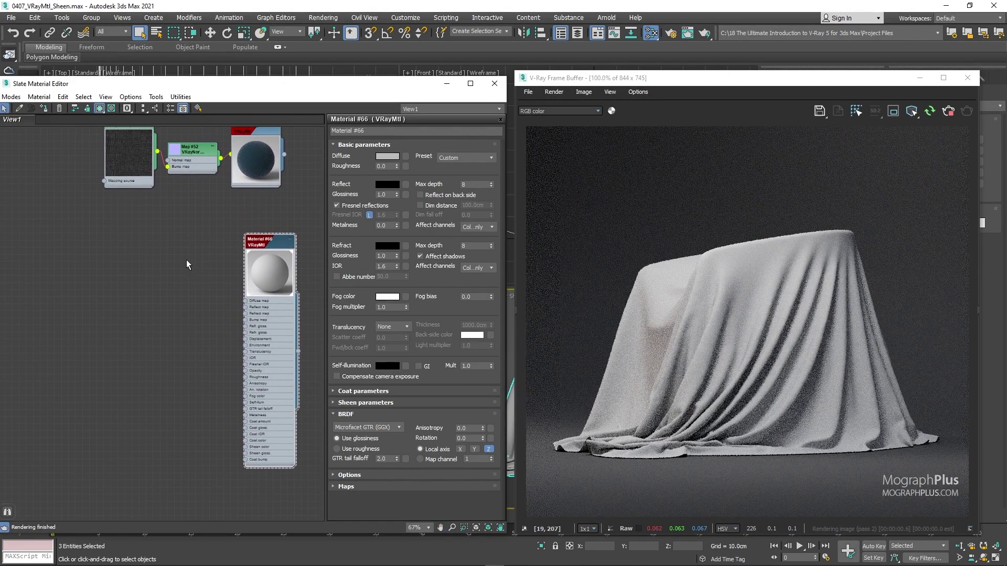
# Step: Copy the fabric bitmap node as Map #54 and set its RGB primaries to sRGB
pyautogui.rightClick(122, 153)
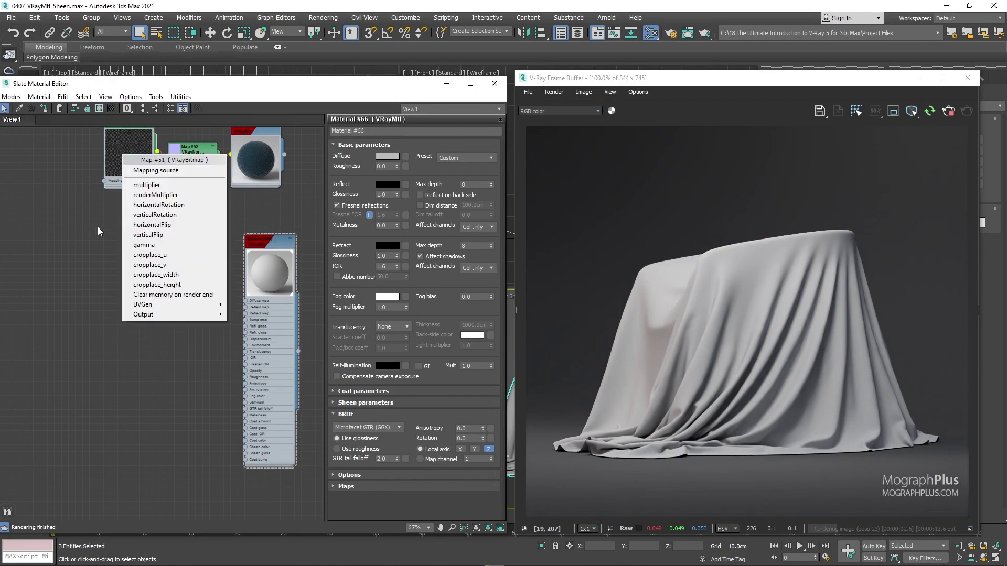
pyautogui.click(123, 233)
pyautogui.moveTo(108, 243); pyautogui.dragTo(133, 310)
pyautogui.doubleClick(132, 311)
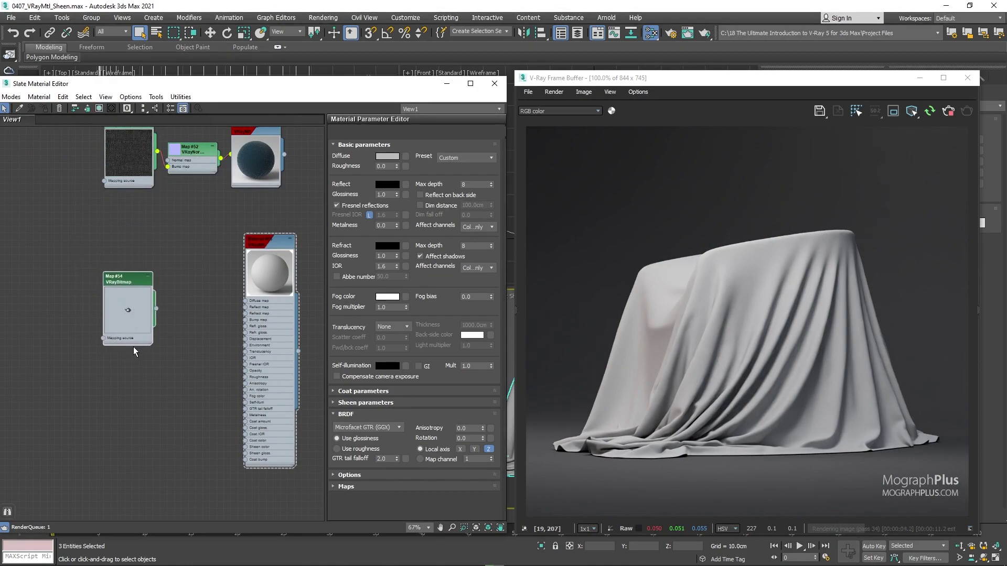
pyautogui.scroll(3, 134, 347)
pyautogui.moveTo(166, 358); pyautogui.dragTo(121, 341)
pyautogui.moveTo(121, 341); pyautogui.dragTo(109, 310, button='middle')
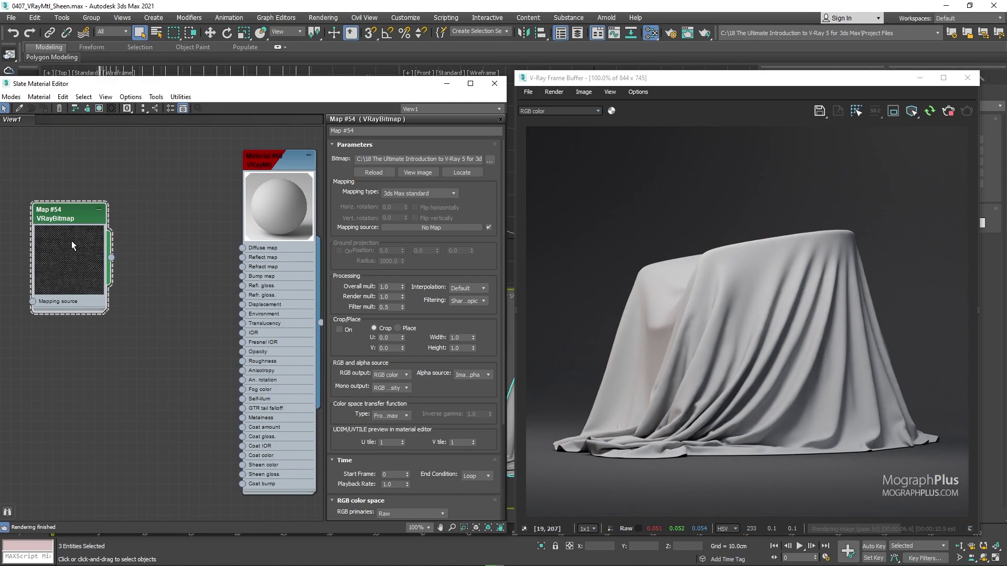
pyautogui.moveTo(72, 244); pyautogui.dragTo(66, 213)
pyautogui.moveTo(446, 483); pyautogui.dragTo(434, 397)
pyautogui.click(414, 428)
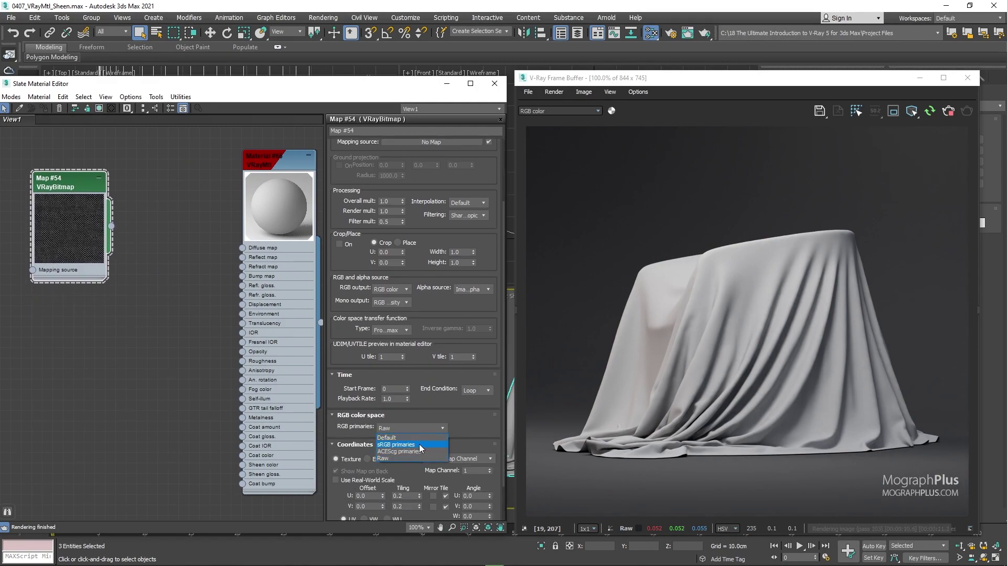
pyautogui.click(419, 444)
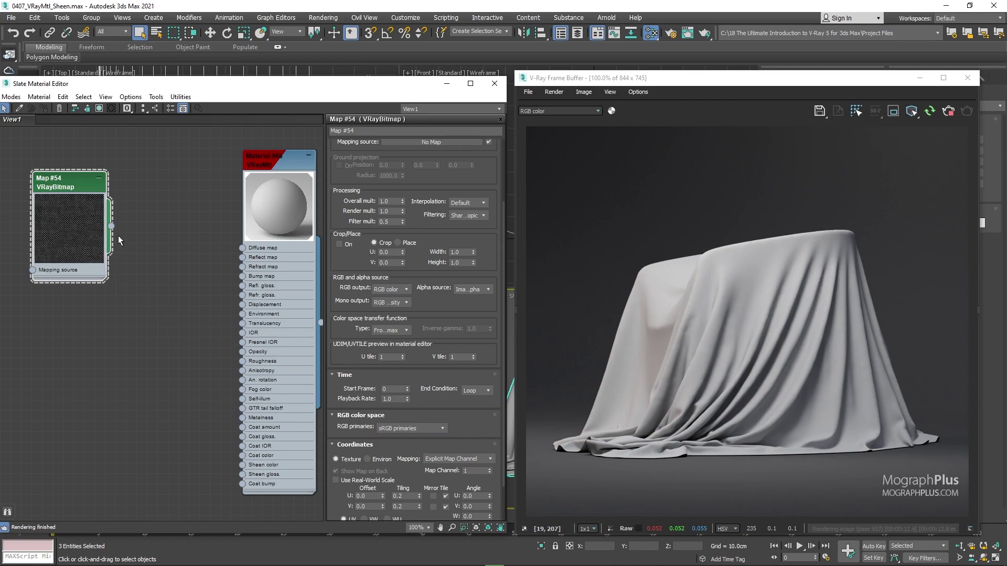
pyautogui.click(248, 249)
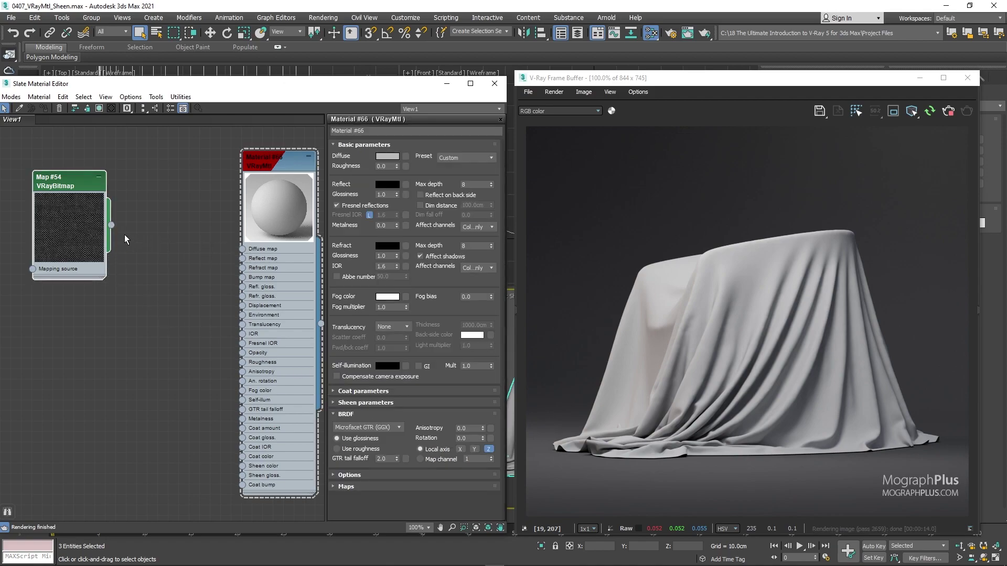
# Step: Wire Map #54 into Diffuse and a Color Correction of it into Sheen color
pyautogui.moveTo(143, 233); pyautogui.dragTo(244, 248)
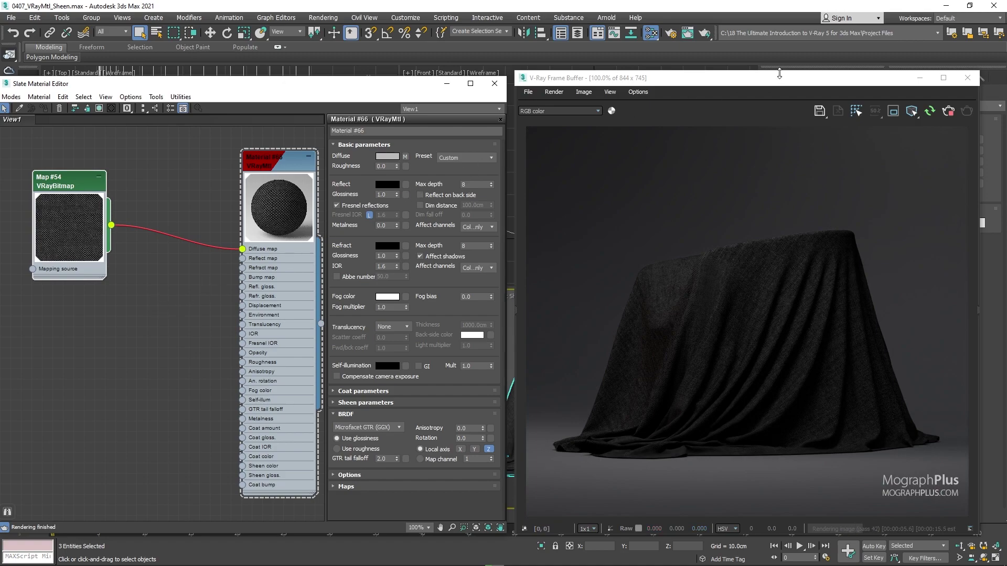
pyautogui.moveTo(765, 79); pyautogui.dragTo(782, 81)
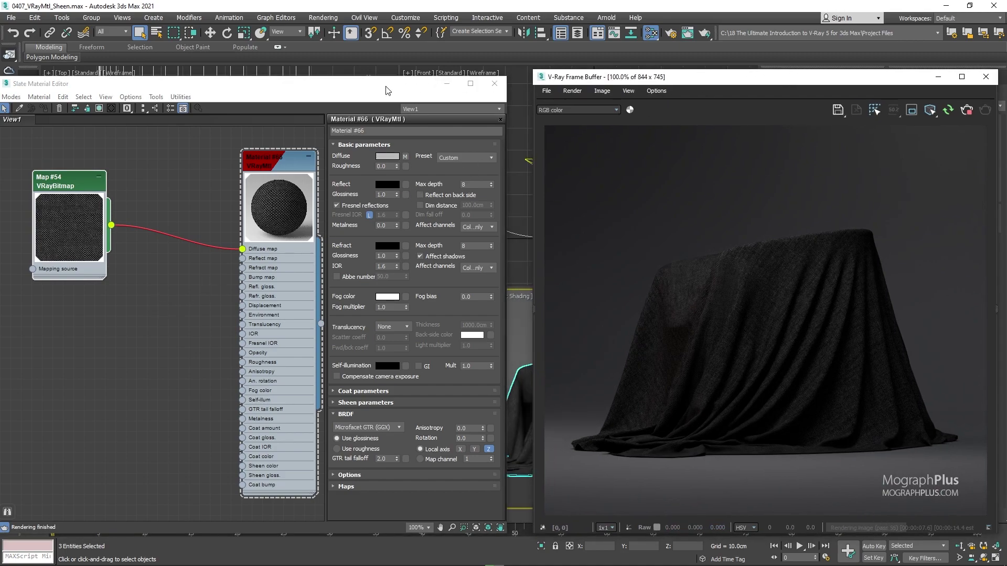
pyautogui.moveTo(386, 89)
pyautogui.mouseDown()
pyautogui.moveTo(414, 77)
pyautogui.moveTo(399, 82)
pyautogui.mouseUp()
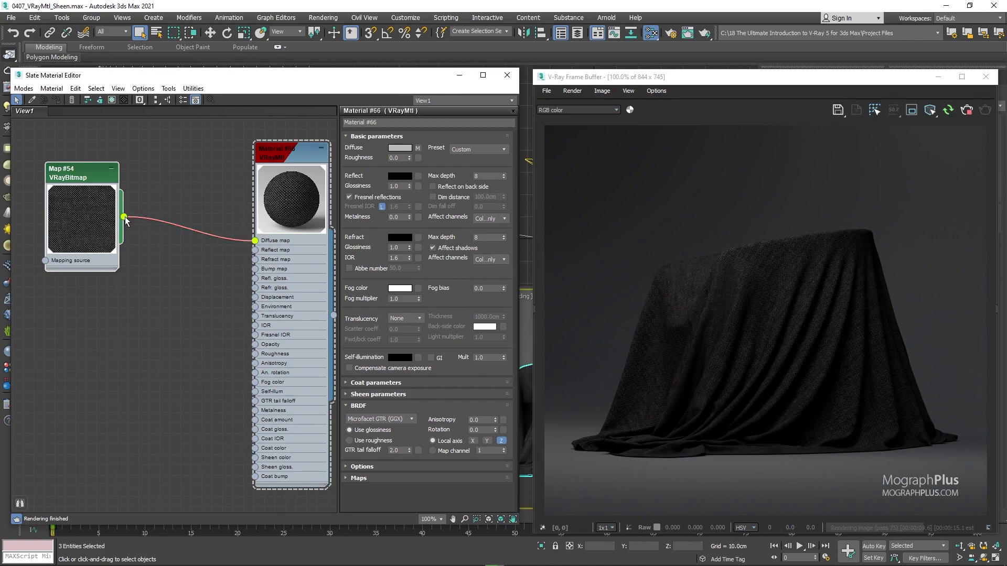
pyautogui.moveTo(124, 216); pyautogui.dragTo(192, 311)
pyautogui.moveTo(238, 328)
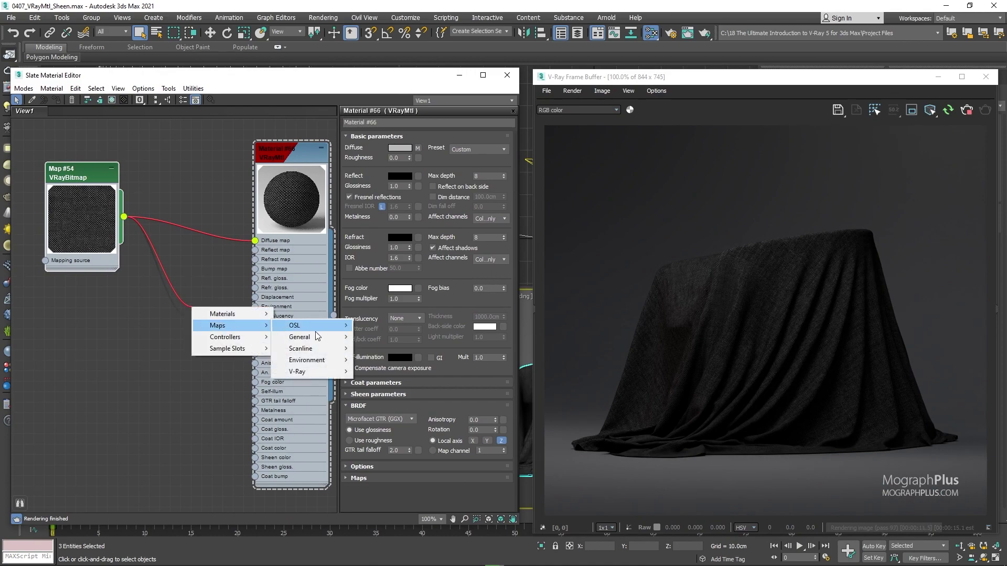
pyautogui.moveTo(323, 337)
pyautogui.click(386, 193)
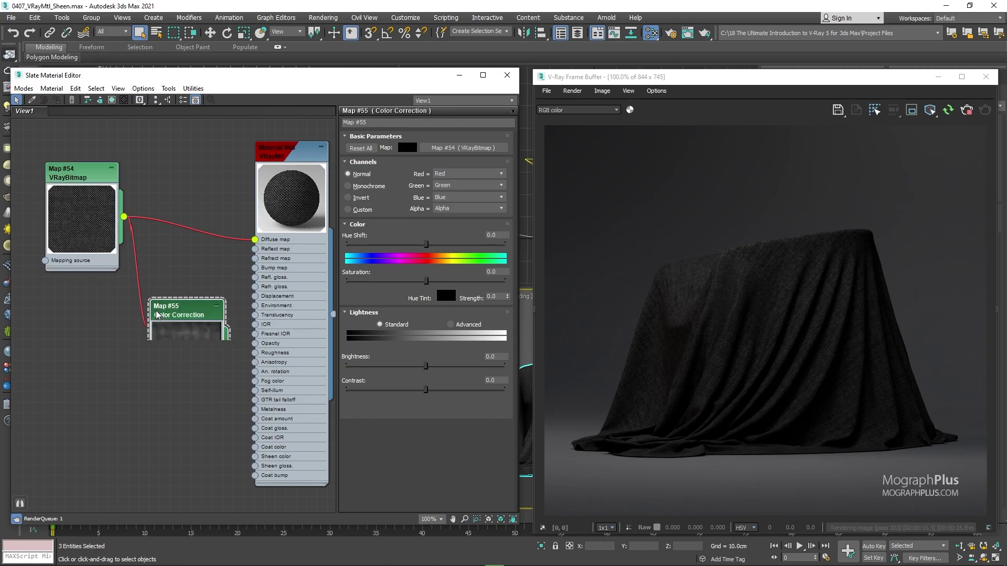
pyautogui.doubleClick(155, 315)
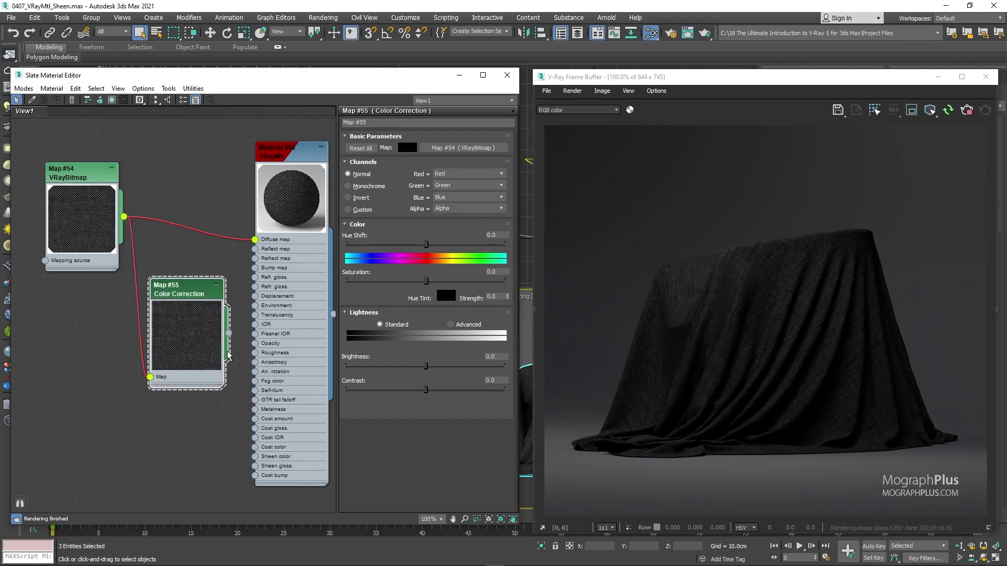
pyautogui.moveTo(229, 336); pyautogui.dragTo(255, 456)
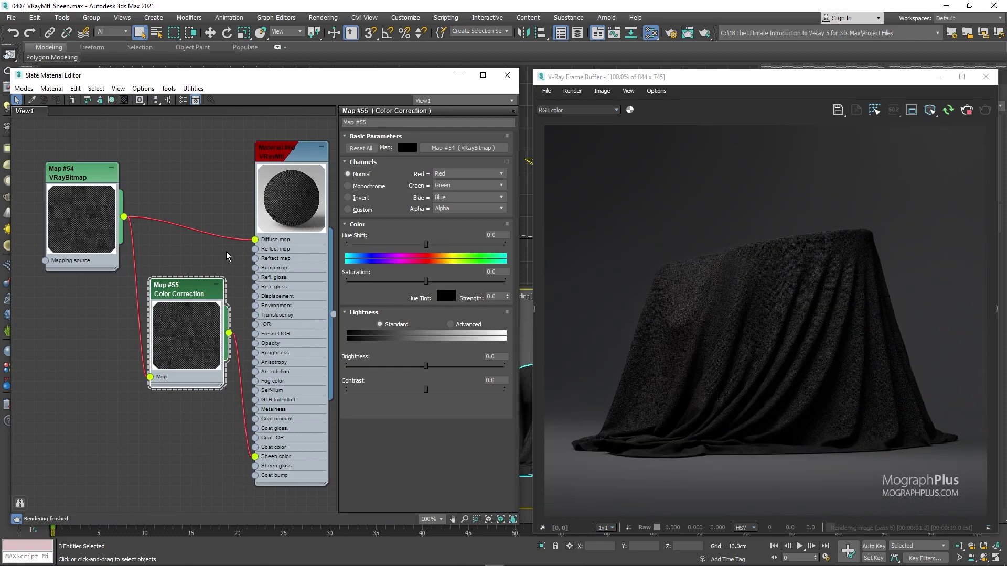
# Step: Set the Color Correction's advanced RGB gamma to 3.0
pyautogui.click(461, 325)
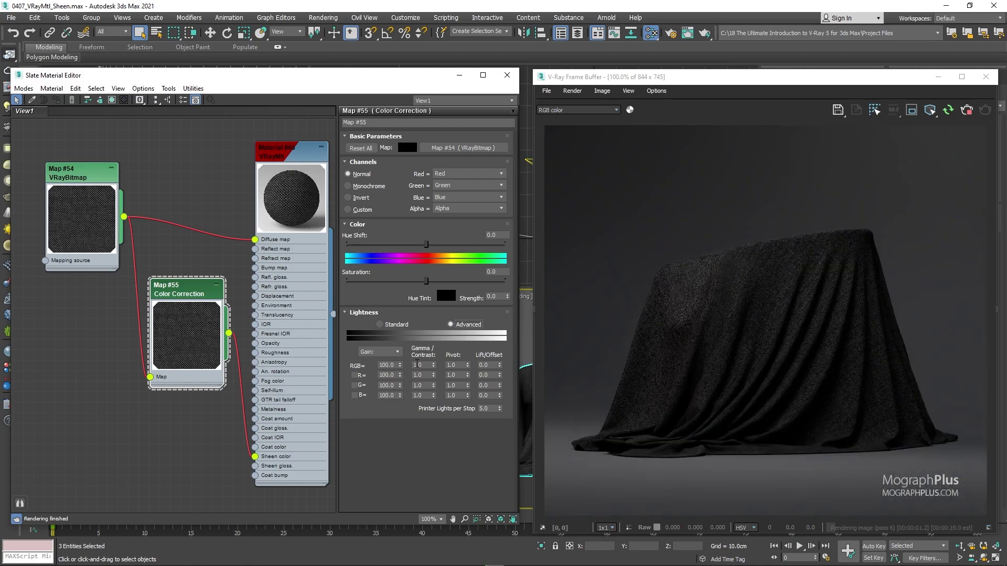
pyautogui.click(418, 365)
pyautogui.press('Return')
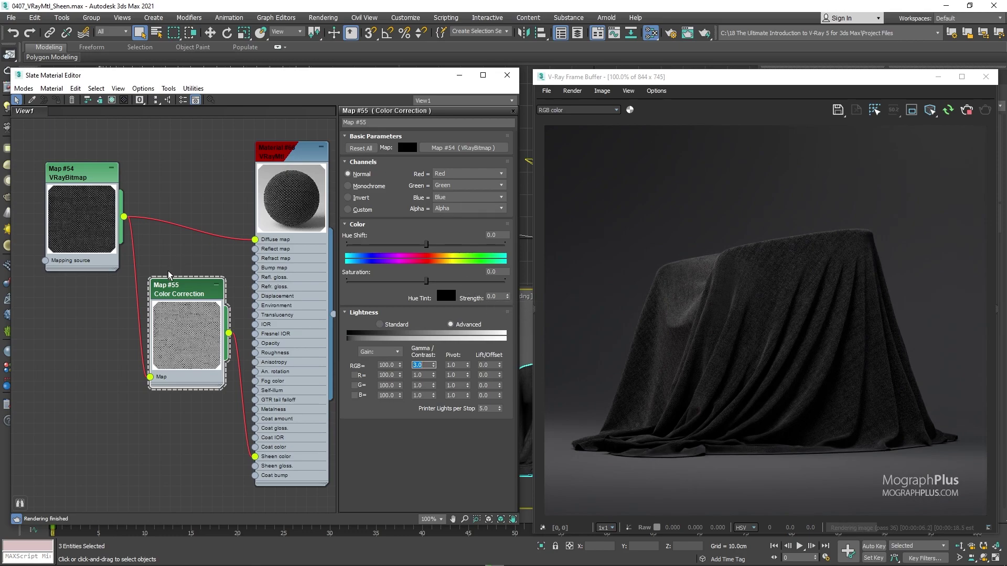
pyautogui.moveTo(175, 294); pyautogui.dragTo(176, 261)
# Step: Set the material's sheen glossiness to 0.7
pyautogui.click(285, 158)
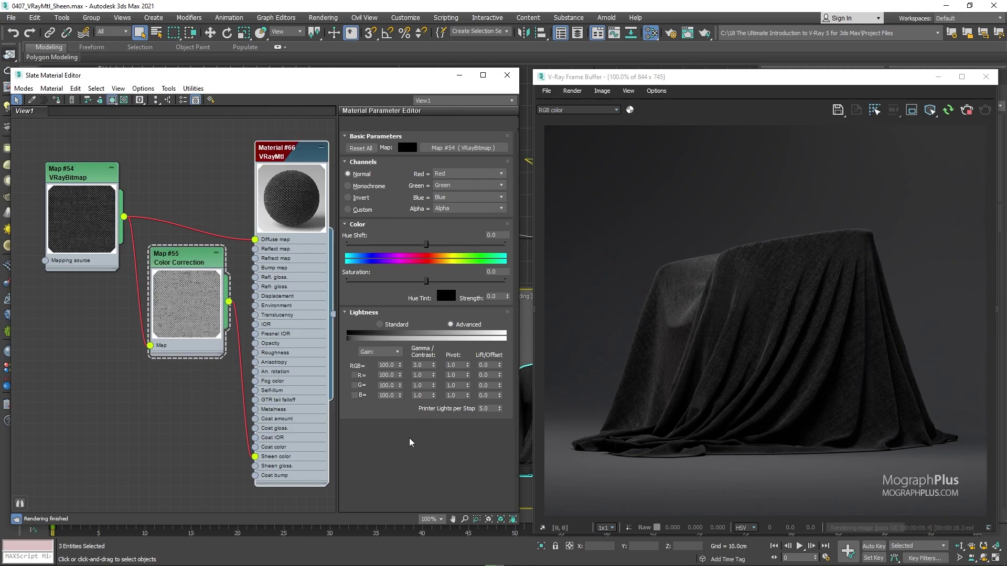
pyautogui.click(396, 394)
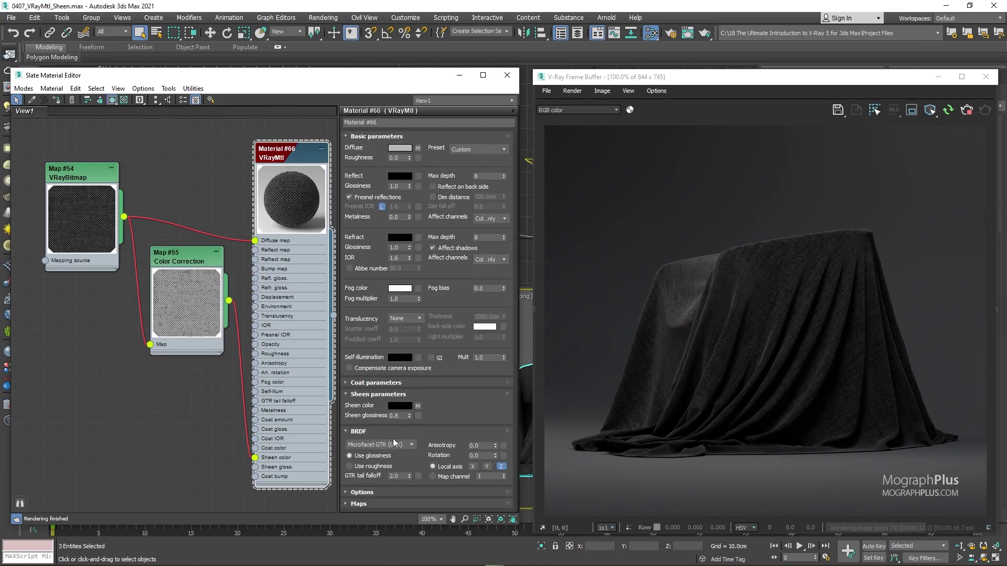
pyautogui.click(401, 416)
pyautogui.write('7')
pyautogui.press('Return')
# Step: Create a VRayNormalMap with Map #54 plugged into its bump input
pyautogui.moveTo(124, 217); pyautogui.dragTo(140, 406)
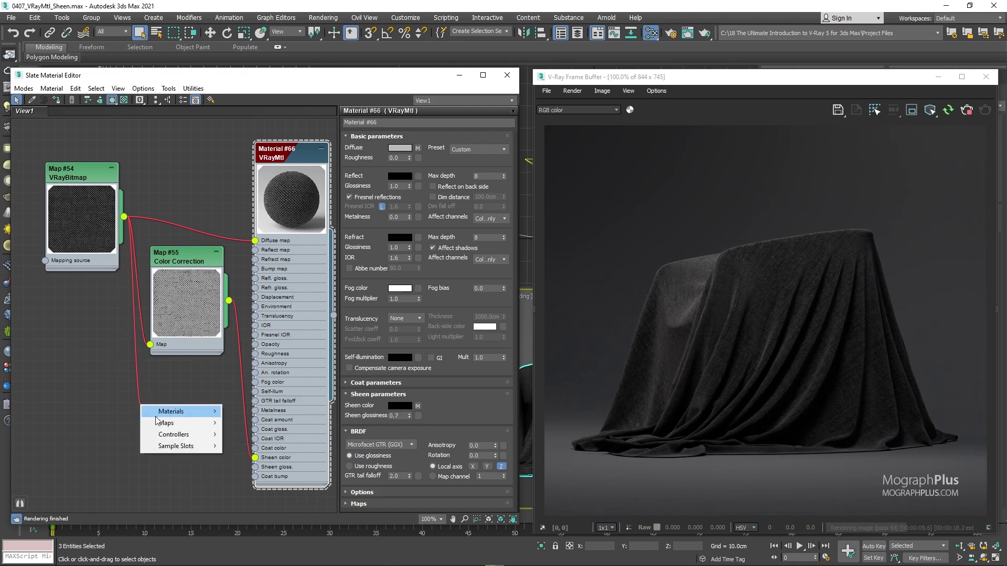
pyautogui.moveTo(166, 423)
pyautogui.moveTo(257, 469)
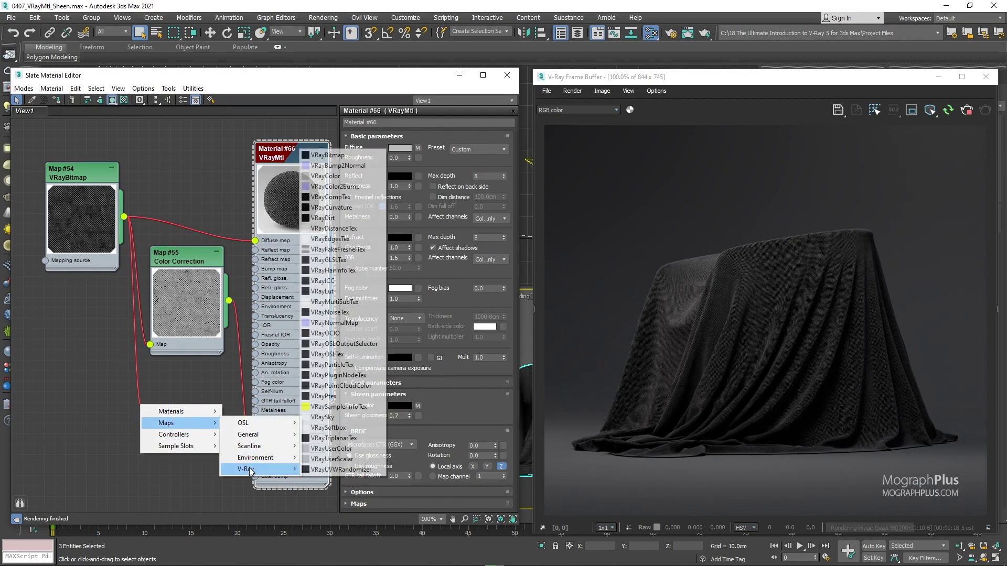
pyautogui.click(353, 328)
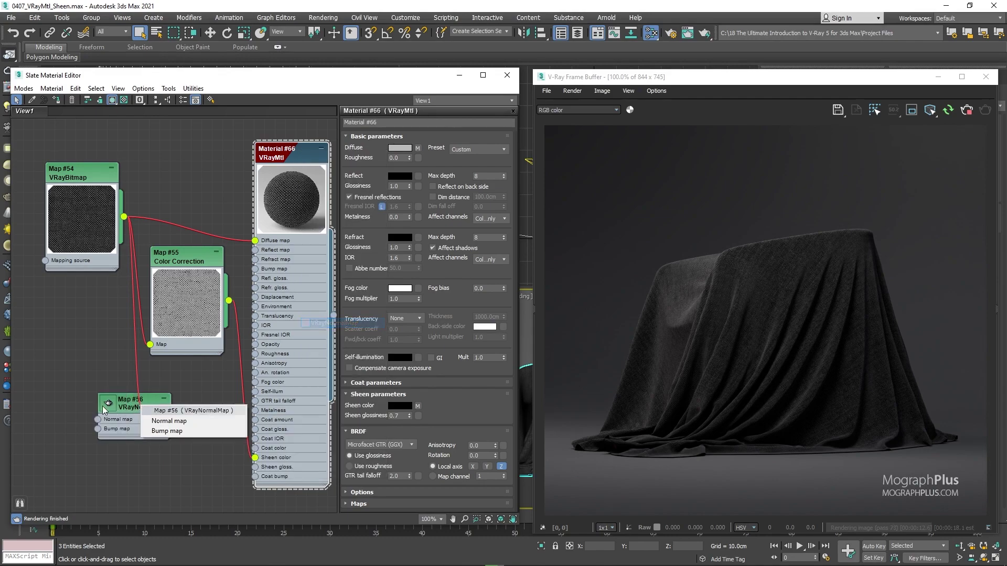
pyautogui.click(174, 431)
pyautogui.moveTo(133, 404); pyautogui.dragTo(255, 268)
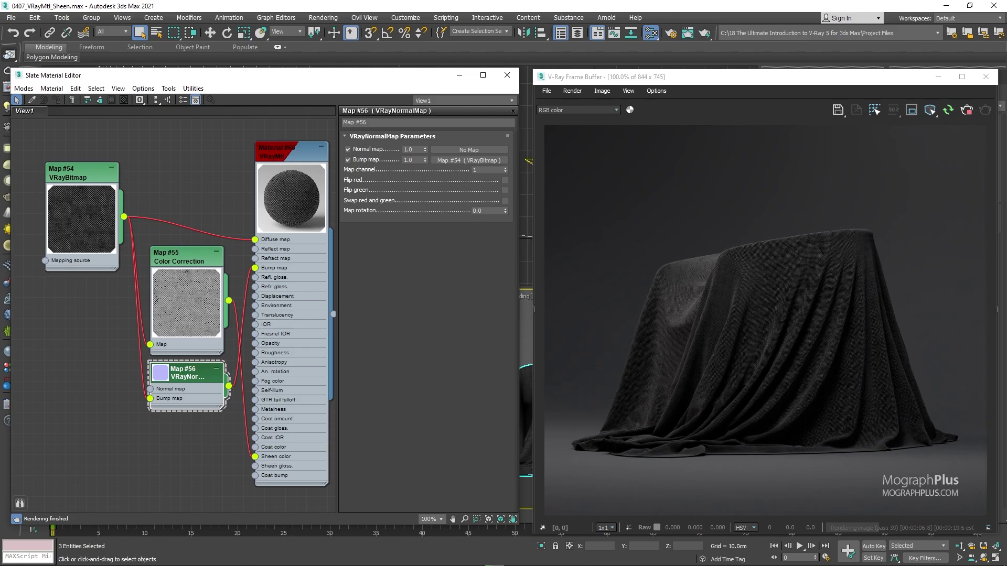
# Step: Set the material's bump map amount to 2.0
pyautogui.rightClick(678, 287)
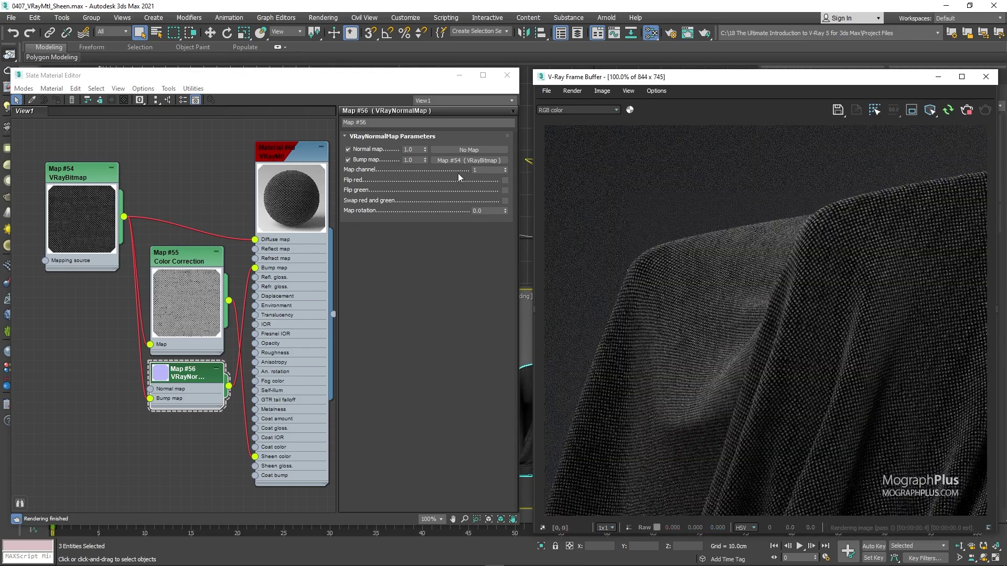
pyautogui.doubleClick(408, 160)
pyautogui.write('5')
pyautogui.press('Return')
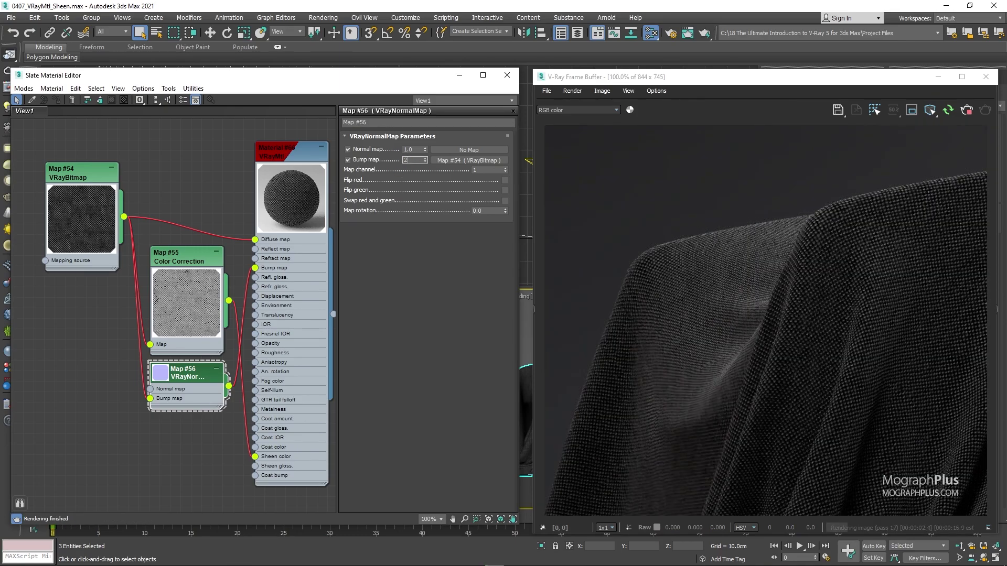
pyautogui.press('Return')
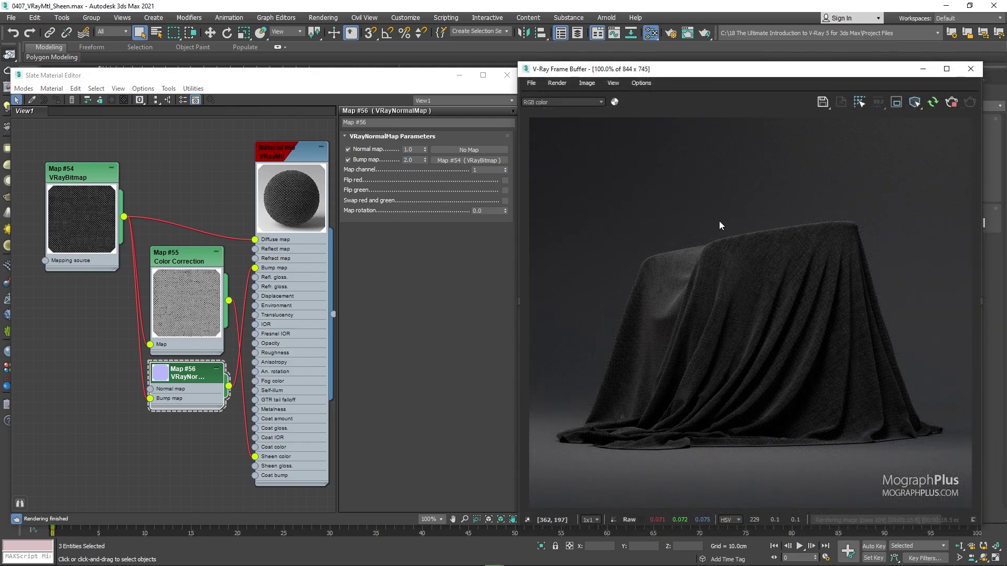
# Step: Clone the velvet material and its maps to the right as Material #67
pyautogui.scroll(-5, 135, 304)
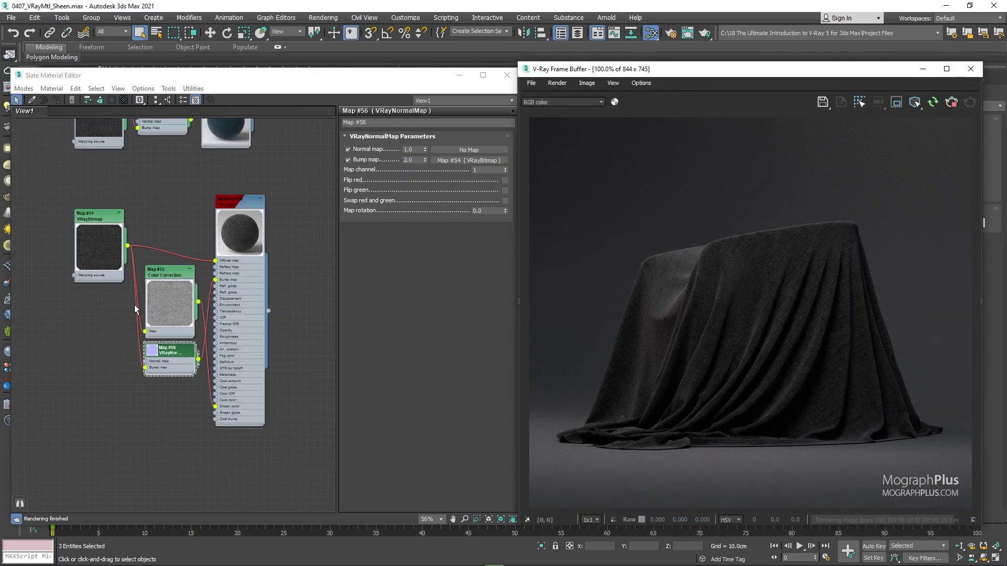
pyautogui.scroll(-2, 184, 321)
pyautogui.moveTo(183, 321); pyautogui.dragTo(185, 282, button='middle')
pyautogui.doubleClick(153, 261)
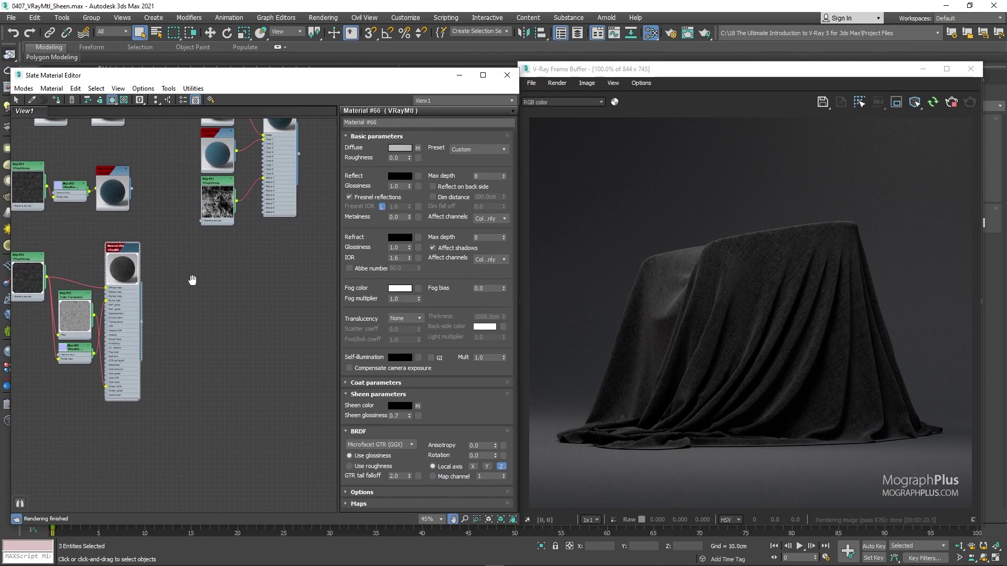
pyautogui.keyDown('shift'); pyautogui.moveTo(129, 272); pyautogui.dragTo(305, 268); pyautogui.keyUp('shift')
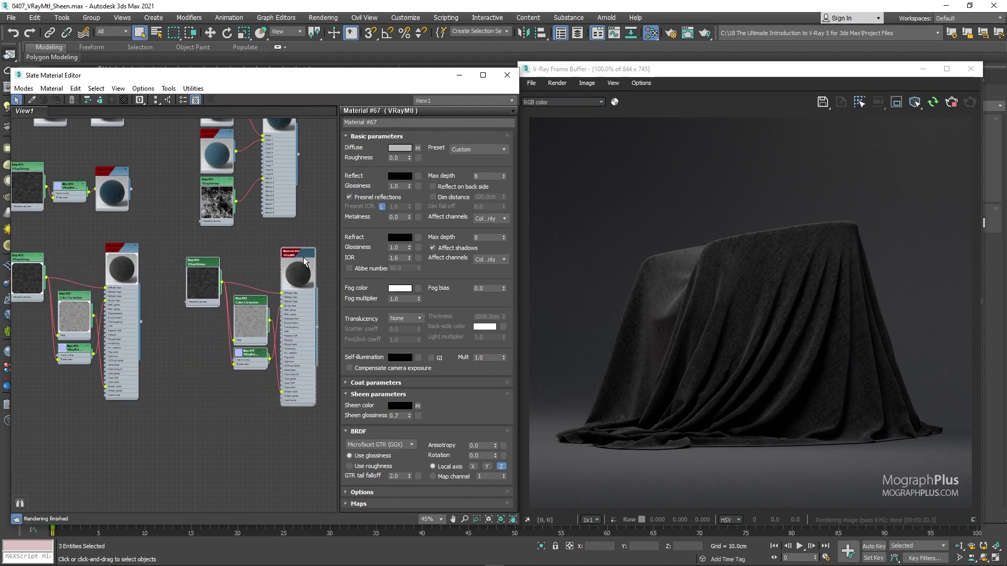
# Step: Assign Material #67 to the cloth and restart the interactive render
pyautogui.rightClick(302, 255)
pyautogui.rightClick(303, 268)
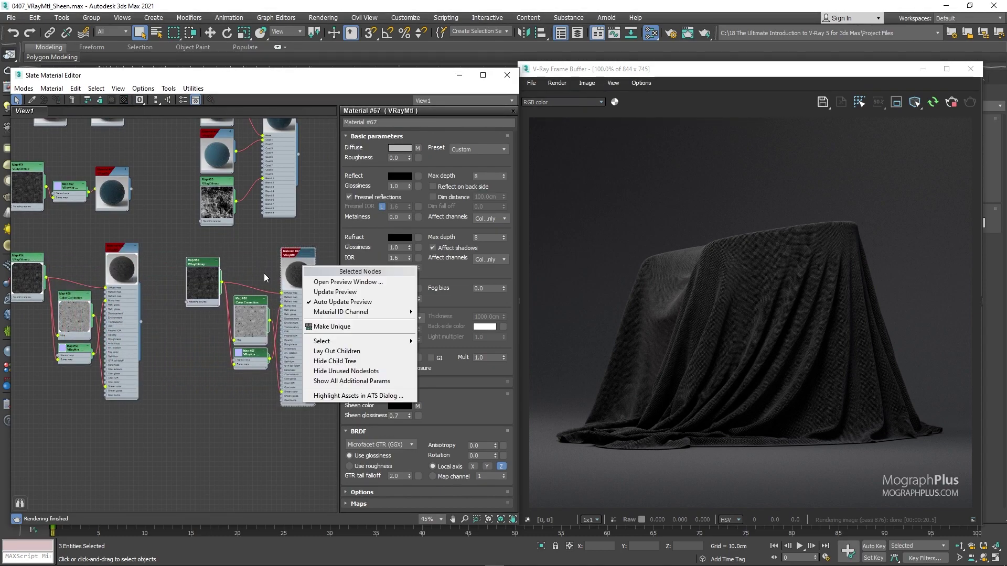
pyautogui.click(263, 274)
pyautogui.click(302, 272)
pyautogui.rightClick(303, 258)
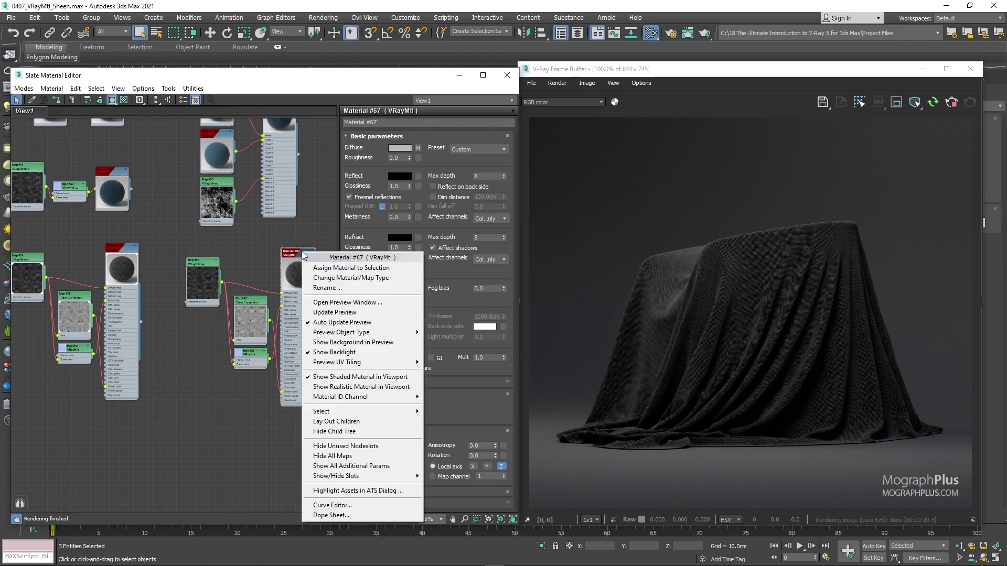
pyautogui.click(325, 271)
pyautogui.scroll(3, 282, 296)
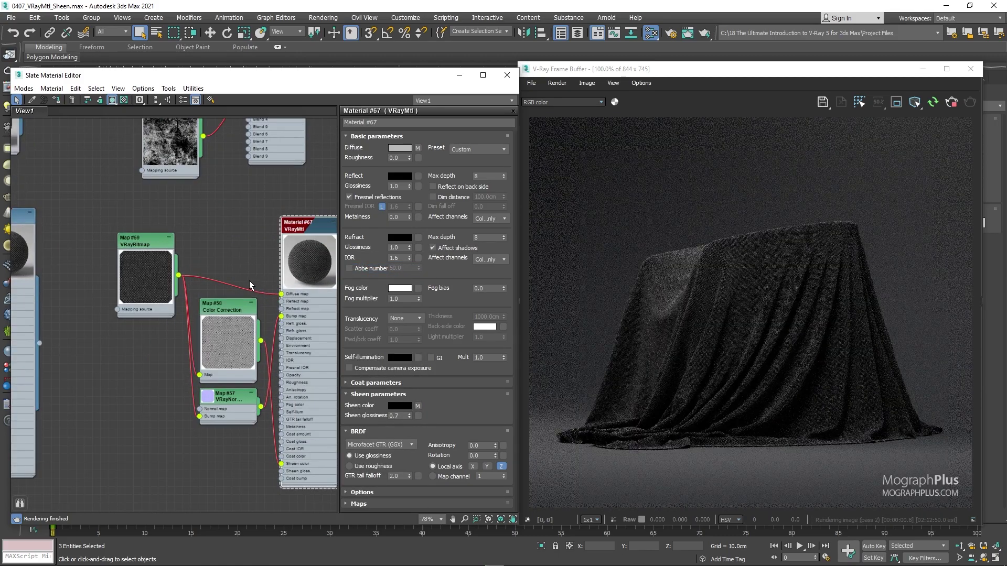
pyautogui.scroll(-2, 283, 295)
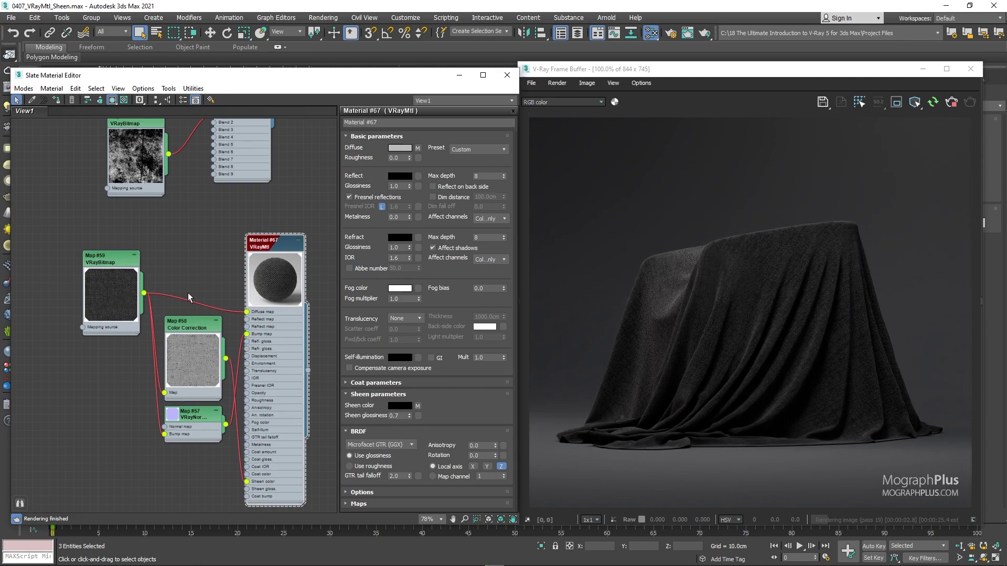
# Step: Move the VRayMtl, Color Correction, normal map and VRayBitmap nodes lower to make room
pyautogui.scroll(2, 138, 237)
pyautogui.moveTo(137, 237); pyautogui.dragTo(170, 272, button='middle')
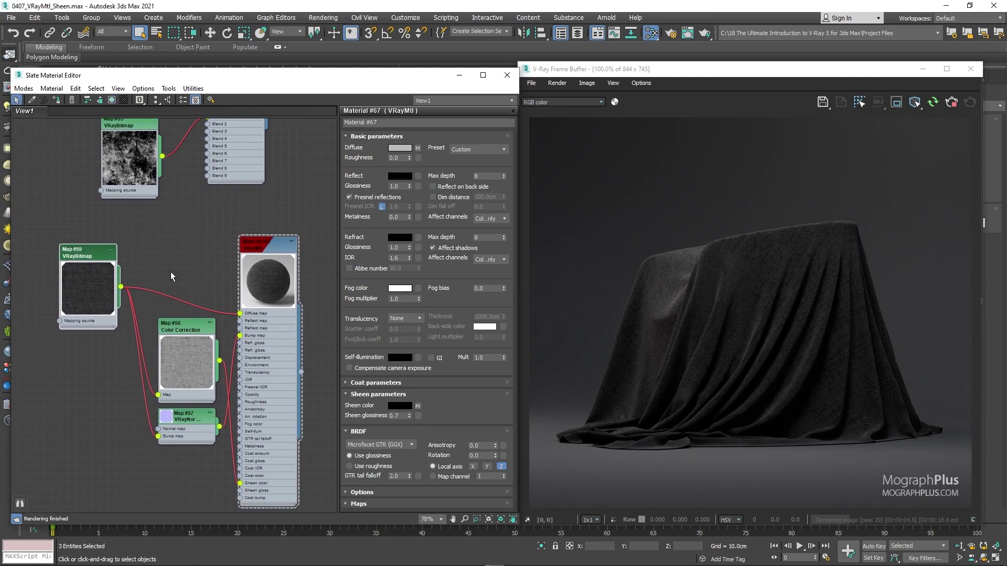
pyautogui.scroll(1, 159, 273)
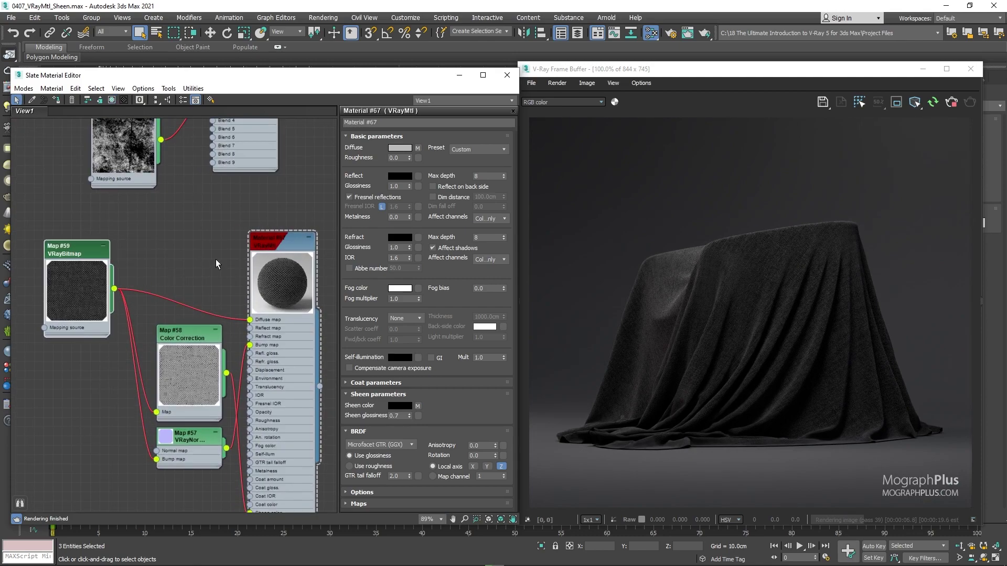
pyautogui.scroll(-5, 215, 259)
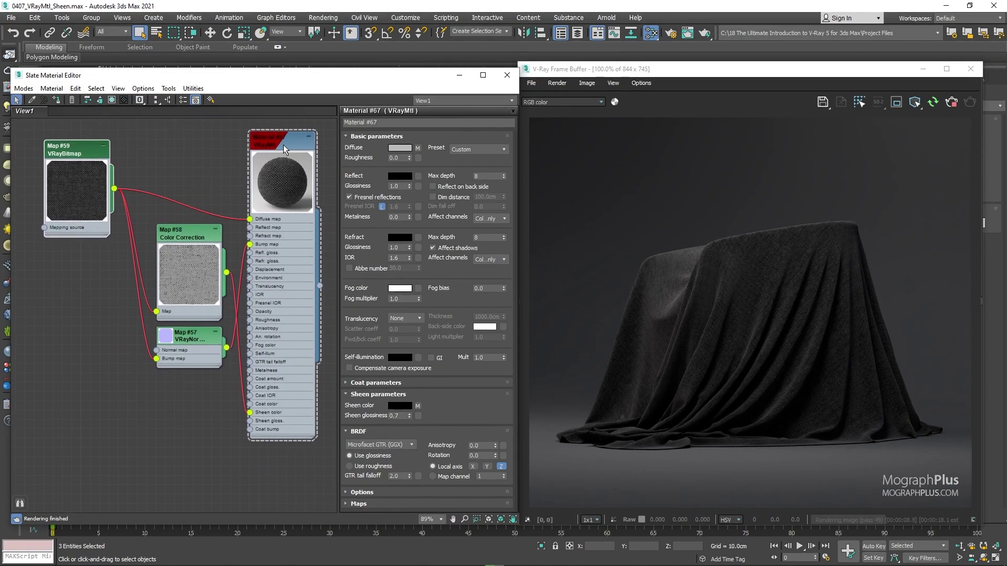
pyautogui.moveTo(283, 148); pyautogui.dragTo(285, 195)
pyautogui.moveTo(168, 384); pyautogui.dragTo(164, 299)
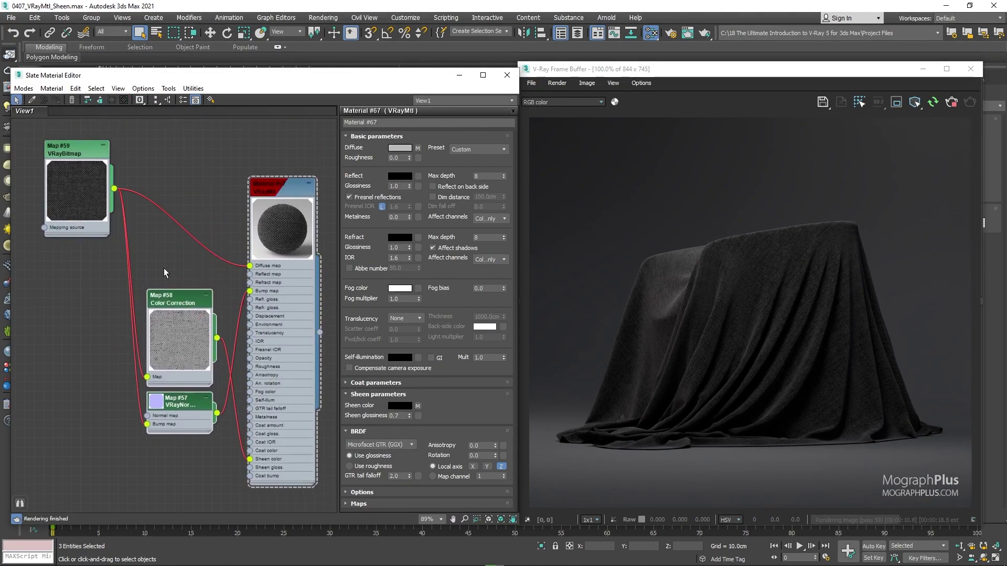
pyautogui.moveTo(79, 149); pyautogui.dragTo(51, 205)
# Step: Create a Composite map with the fabric VRayBitmap in Layer 1 and a second layer added
pyautogui.rightClick(181, 179)
pyautogui.moveTo(231, 196)
pyautogui.moveTo(300, 198)
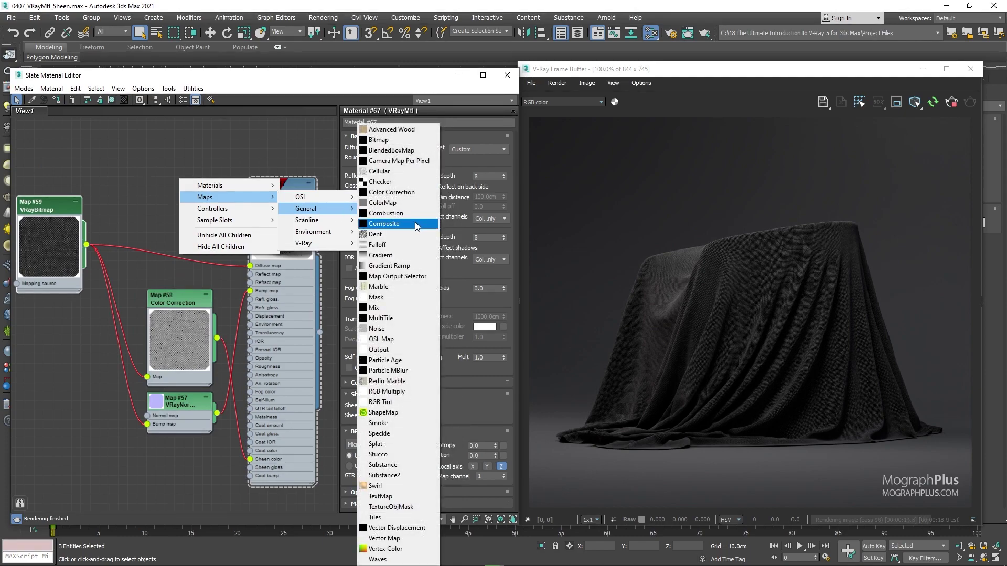
pyautogui.click(414, 224)
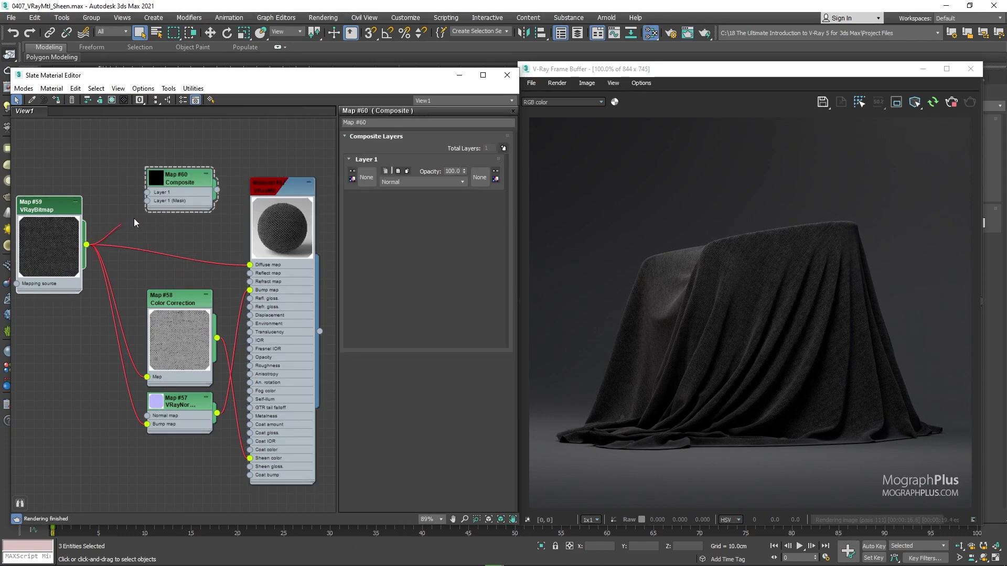
pyautogui.moveTo(143, 197); pyautogui.dragTo(206, 167)
pyautogui.doubleClick(161, 172)
pyautogui.click(503, 148)
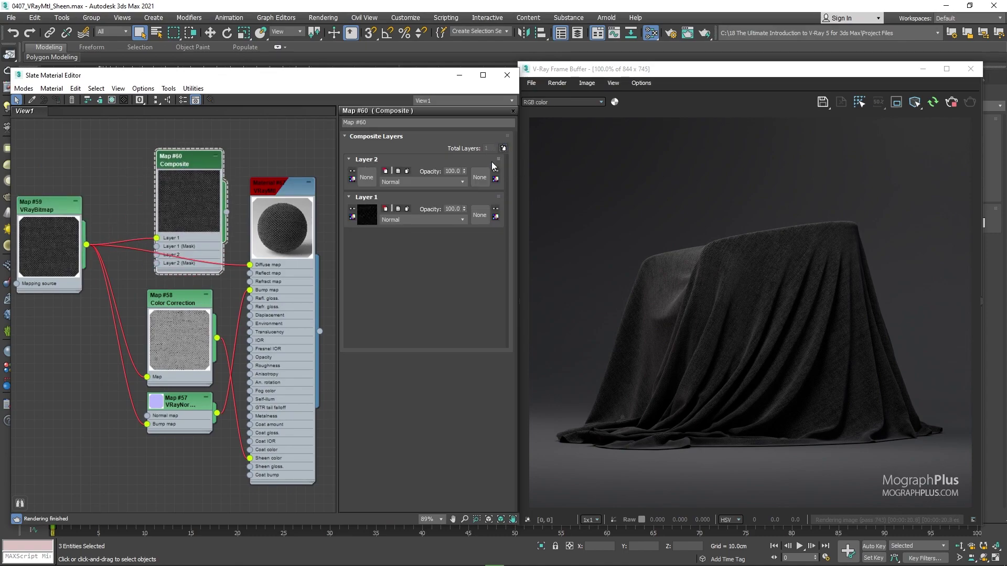
# Step: Move the Composite node higher and start adding a new map node beside it
pyautogui.moveTo(188, 210); pyautogui.dragTo(187, 187)
pyautogui.moveTo(125, 181); pyautogui.dragTo(150, 210, button='middle')
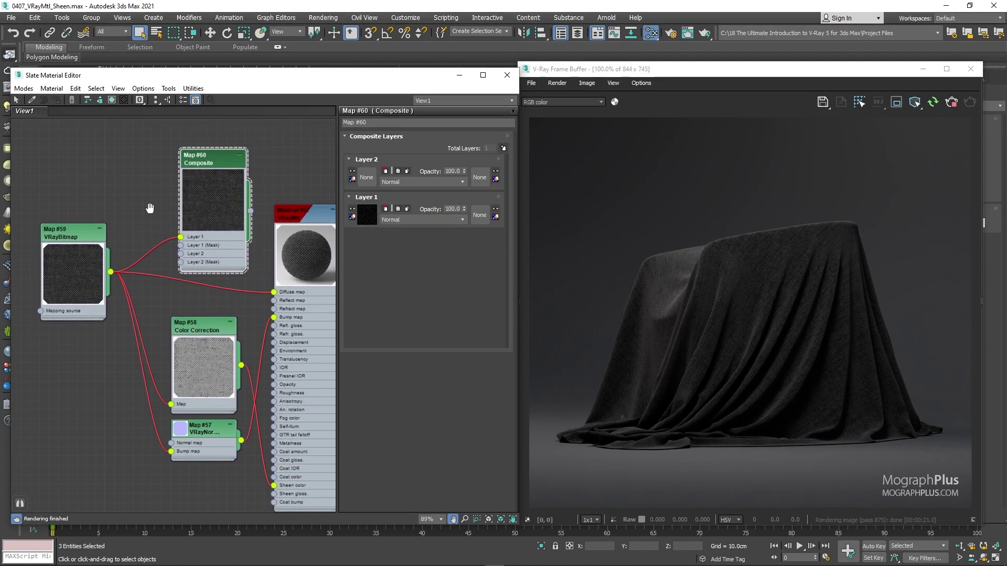
pyautogui.rightClick(61, 185)
# Step: Add a VRayColor map node and place it at the upper left
pyautogui.moveTo(97, 205)
pyautogui.moveTo(194, 248)
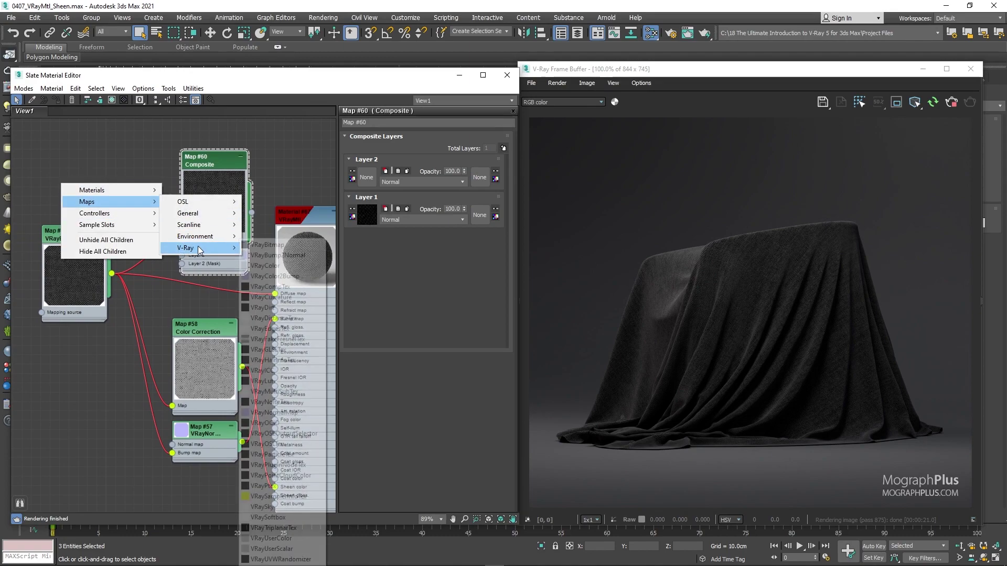
pyautogui.click(273, 266)
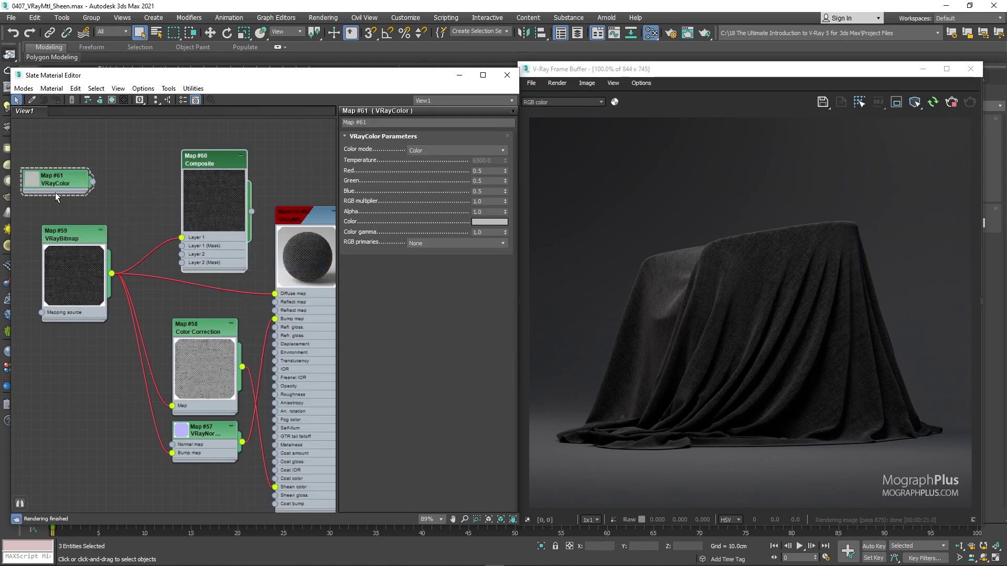
pyautogui.moveTo(36, 177); pyautogui.dragTo(94, 129)
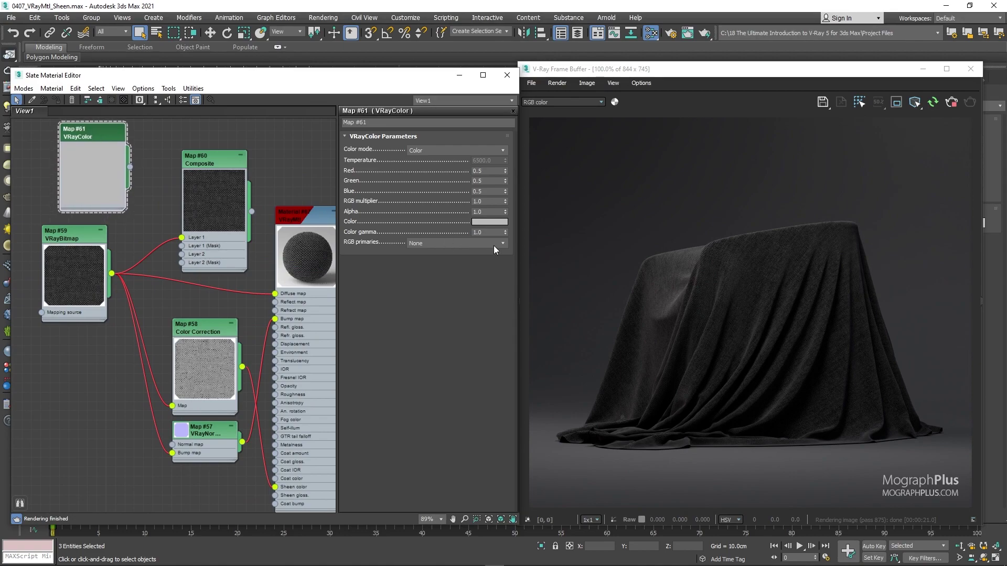
# Step: Set the VRayColor colour to RGB 82, 61, 58 with sRGB primaries
pyautogui.click(492, 222)
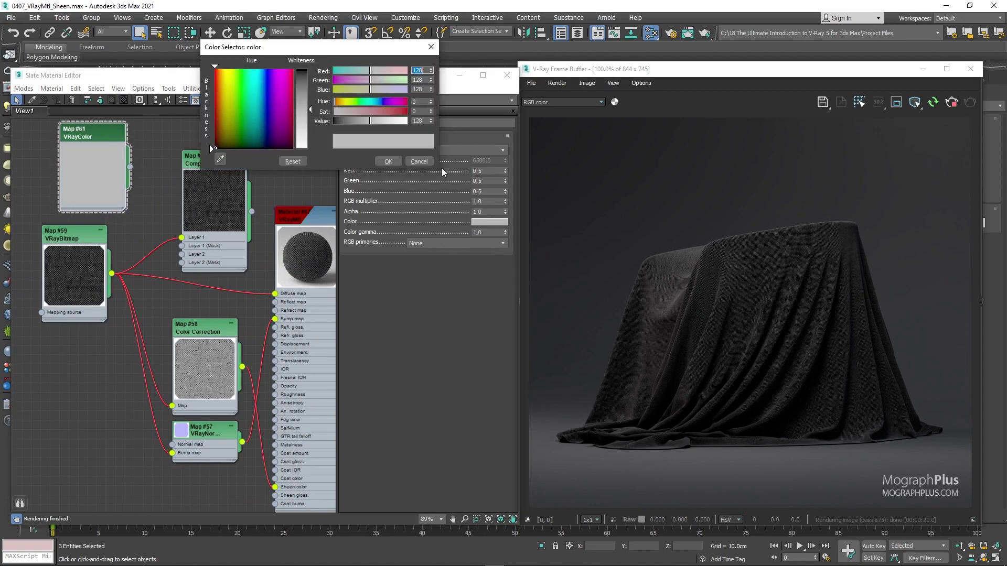
pyautogui.write('82')
pyautogui.click(425, 80)
pyautogui.click(419, 89)
pyautogui.write('58')
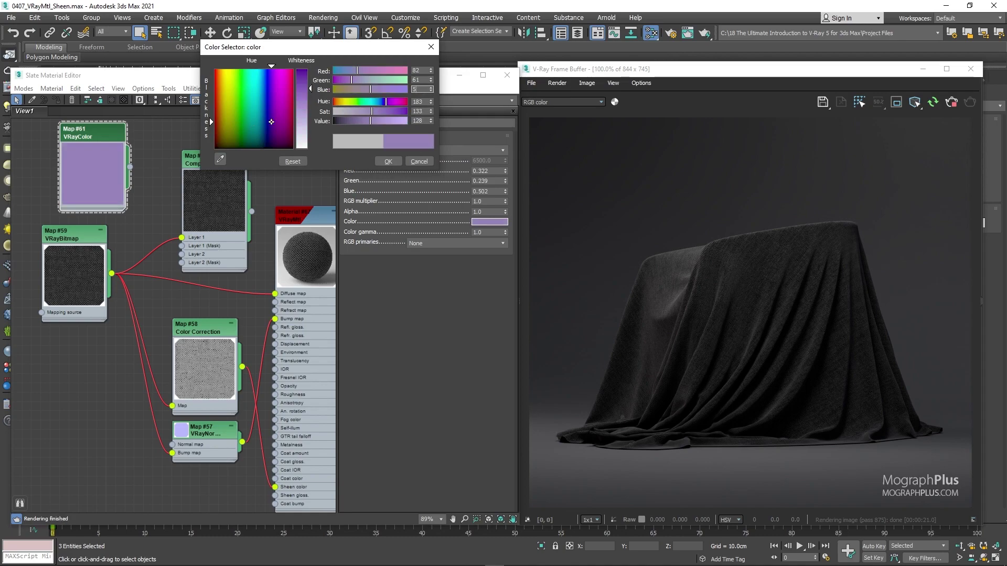
pyautogui.press('Return')
pyautogui.click(391, 163)
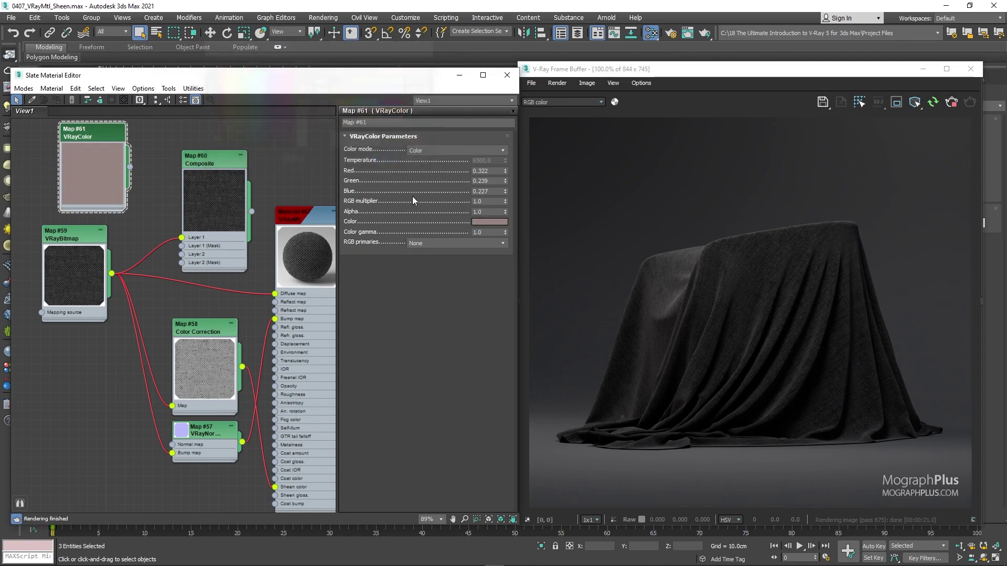
pyautogui.click(449, 244)
pyautogui.click(449, 261)
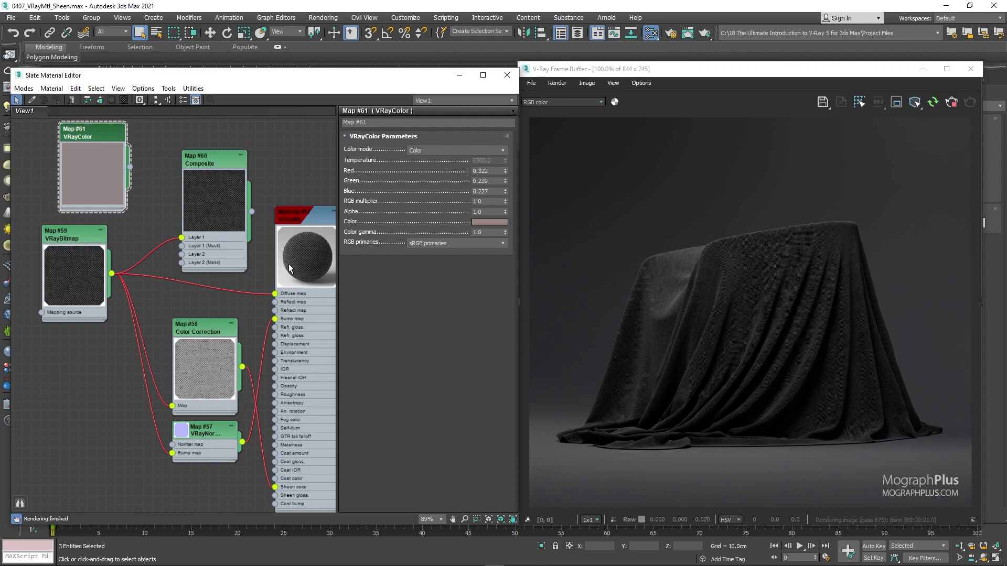
pyautogui.scroll(1, 142, 222)
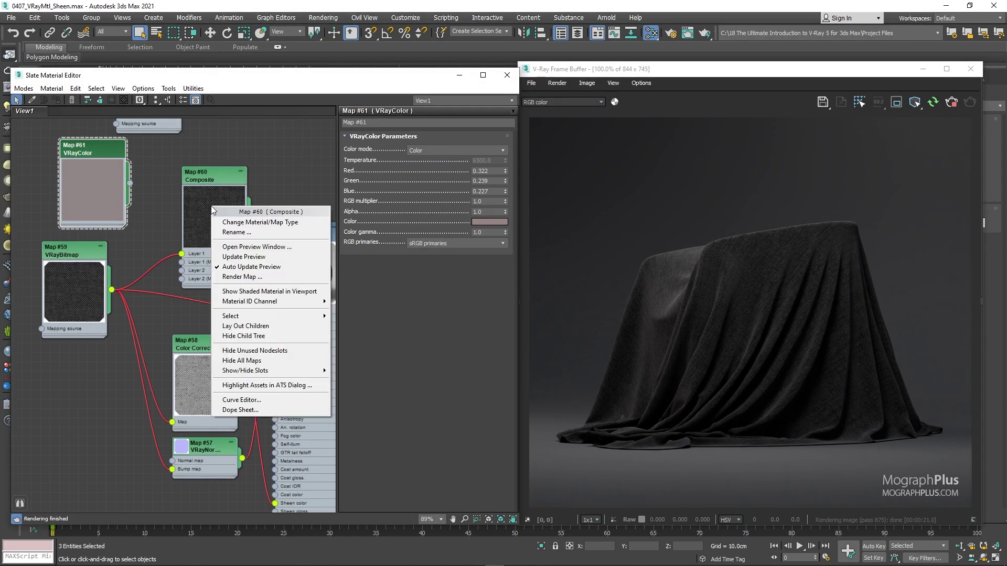
# Step: Open an enlarged Composite preview and wire the VRayColor into Composite Layer 2
pyautogui.click(257, 247)
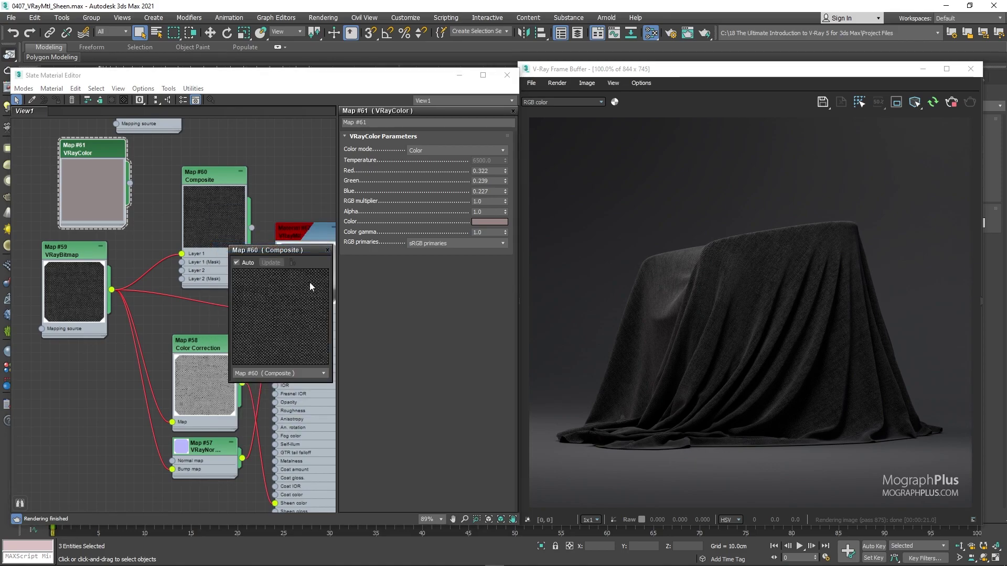
pyautogui.moveTo(283, 245); pyautogui.dragTo(685, 163)
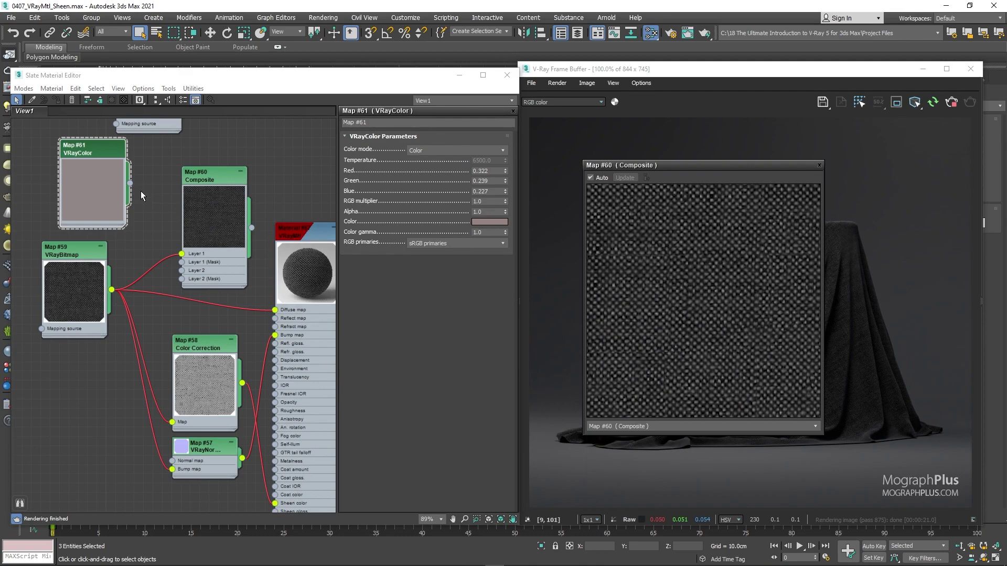
pyautogui.moveTo(130, 184); pyautogui.dragTo(182, 271)
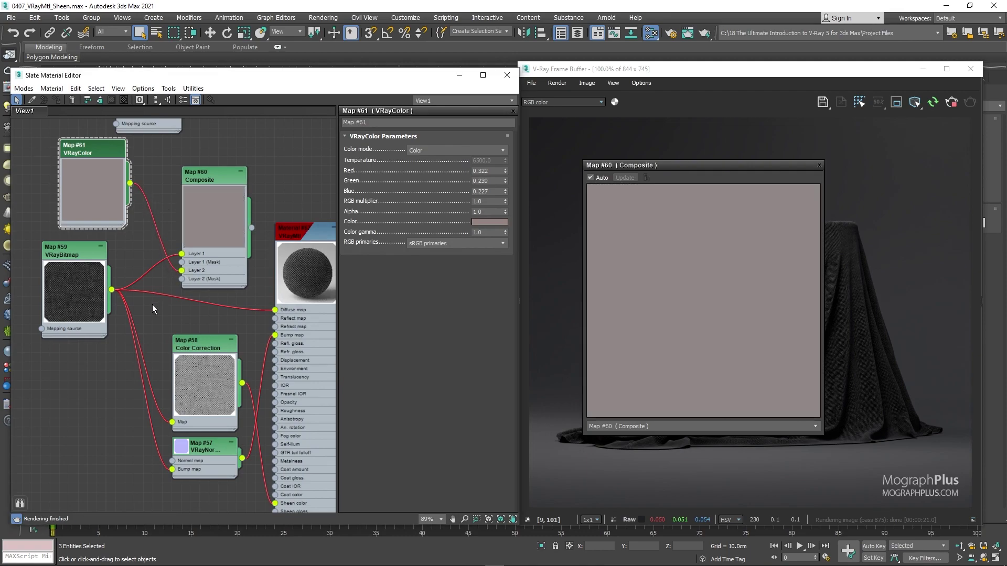
pyautogui.moveTo(157, 316)
pyautogui.mouseDown(button='middle')
pyautogui.moveTo(170, 317)
pyautogui.moveTo(144, 310)
pyautogui.mouseUp(button='middle')
# Step: Set Layer 2's blend mode to Difference, comparing briefly against Normal
pyautogui.click(193, 176)
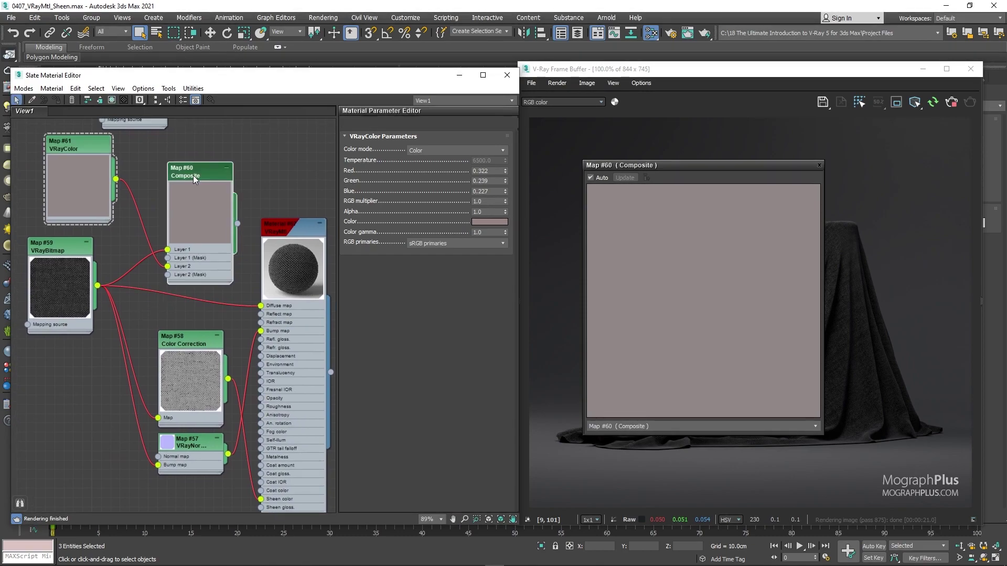
pyautogui.click(430, 182)
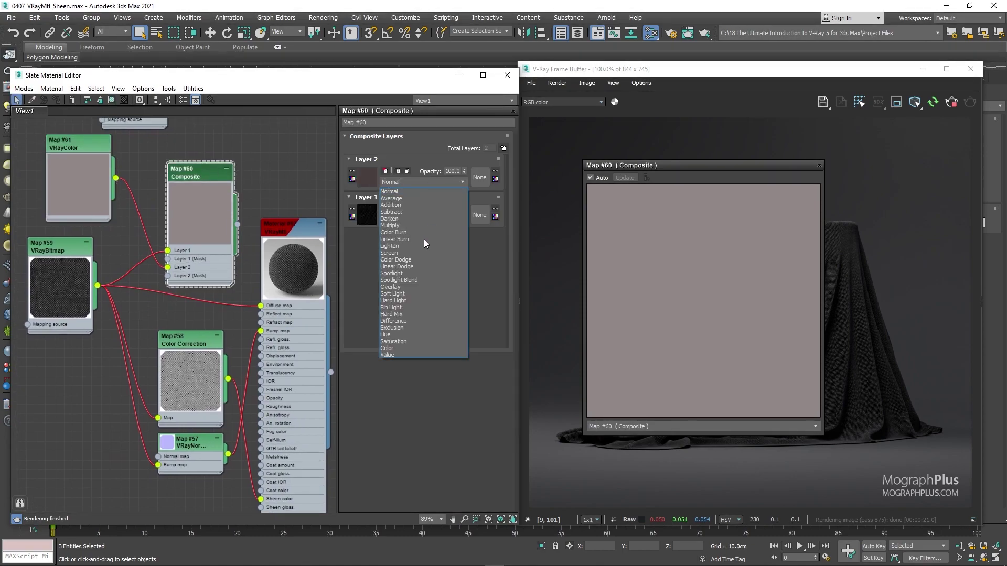
pyautogui.click(414, 321)
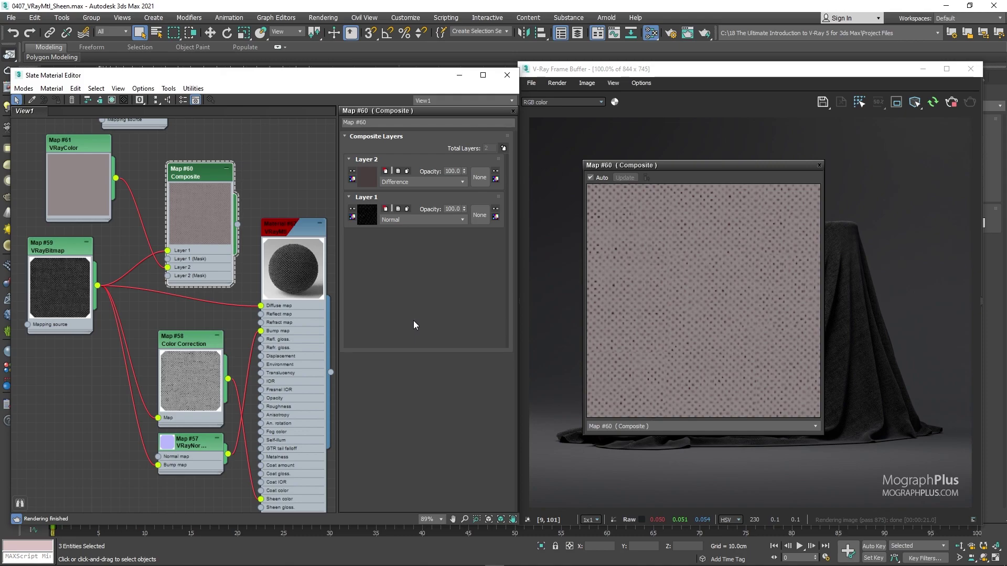
pyautogui.click(407, 179)
pyautogui.click(415, 191)
pyautogui.click(414, 181)
pyautogui.click(432, 320)
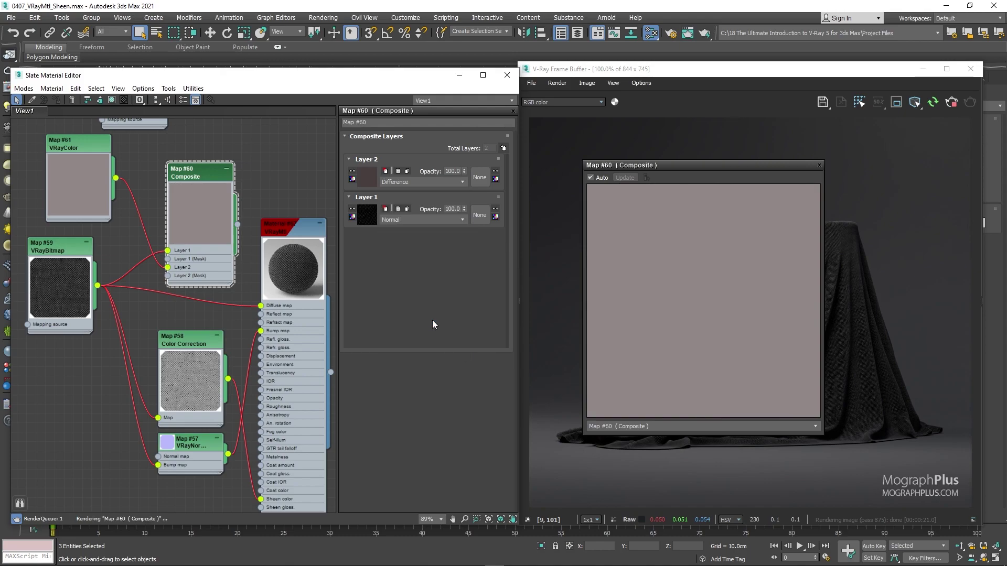
# Step: Close the preview and feed the Composite map into the Diffuse map and Color Correction inputs
pyautogui.click(819, 165)
pyautogui.moveTo(239, 226); pyautogui.dragTo(260, 306)
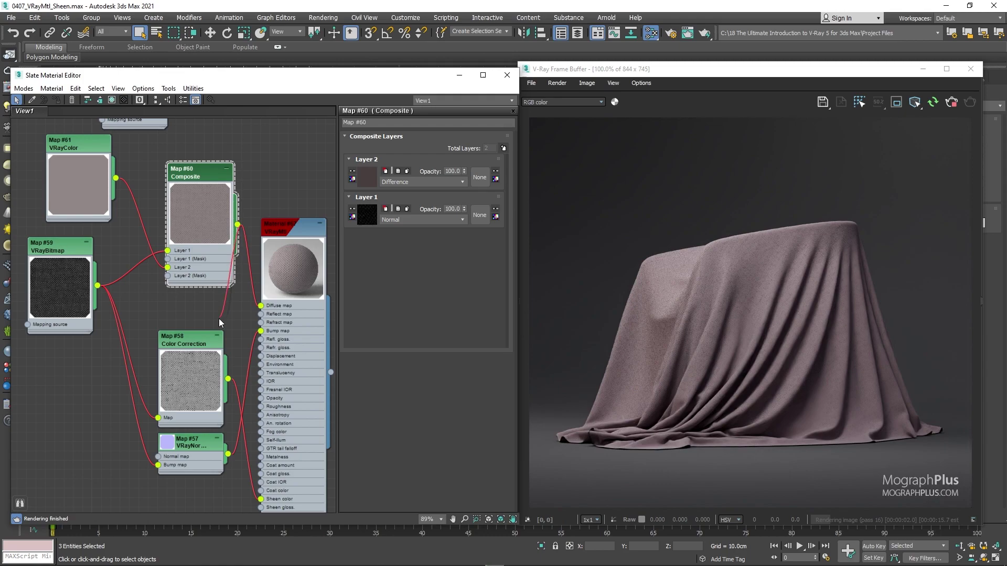
pyautogui.moveTo(218, 319); pyautogui.dragTo(158, 418)
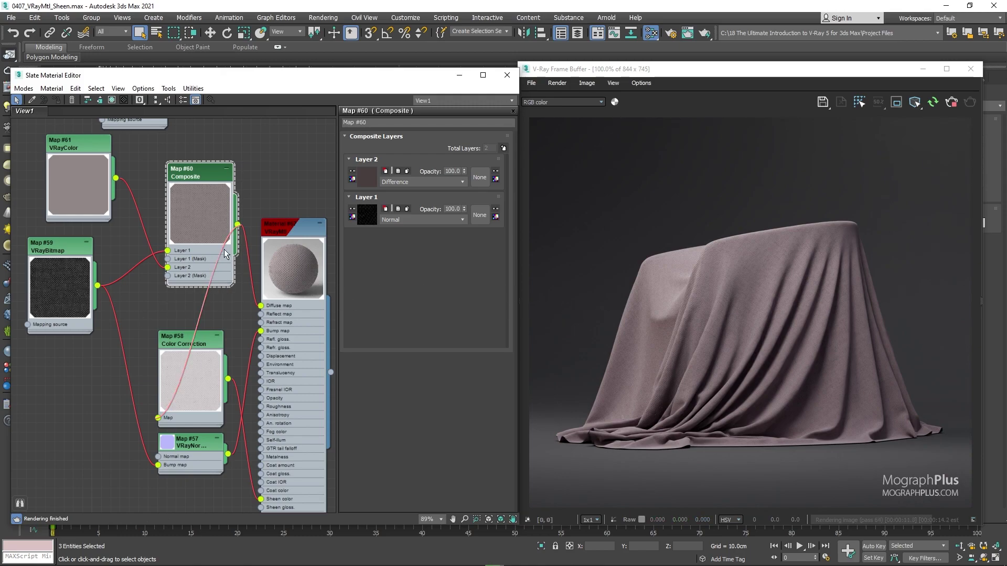
# Step: Set the VRayMtl sheen glossiness to 0.6 and select the normal map's bump strength value
pyautogui.click(286, 228)
pyautogui.doubleClick(285, 229)
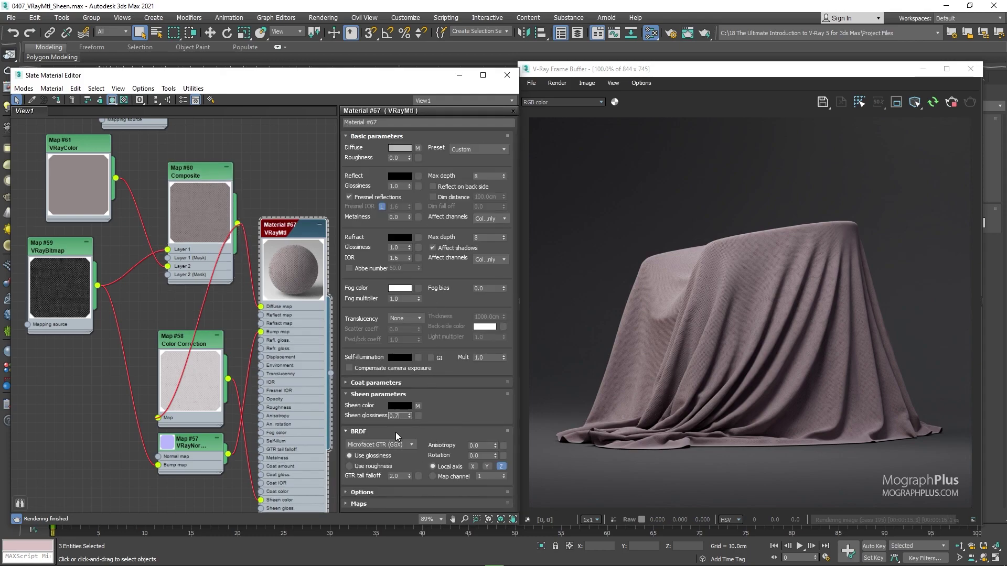
pyautogui.press('Return')
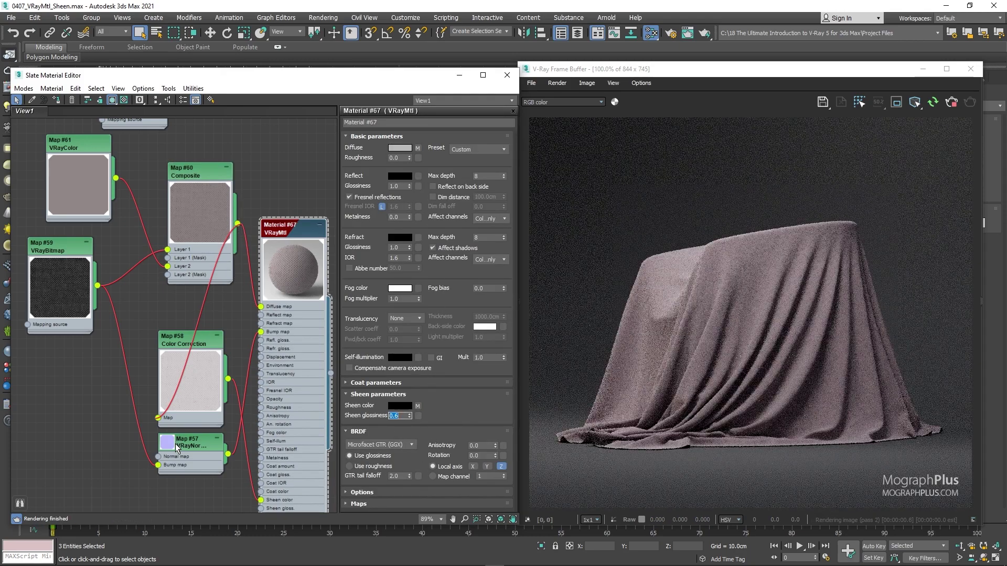
pyautogui.doubleClick(189, 443)
pyautogui.doubleClick(408, 160)
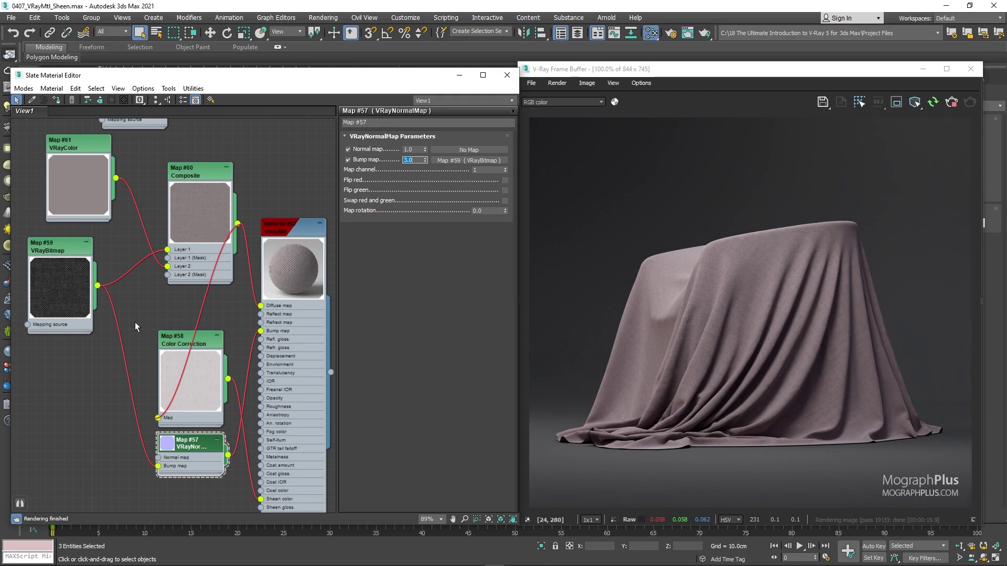
# Step: Marquee-select the left and right node clusters and drag them into a compact layout
pyautogui.scroll(-8, 146, 307)
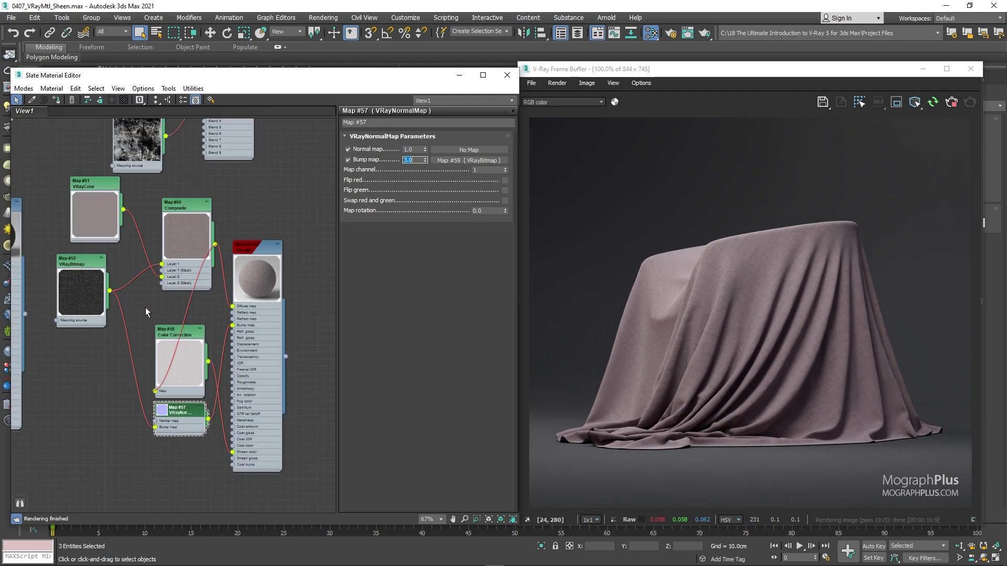
pyautogui.moveTo(111, 382); pyautogui.dragTo(165, 372, button='middle')
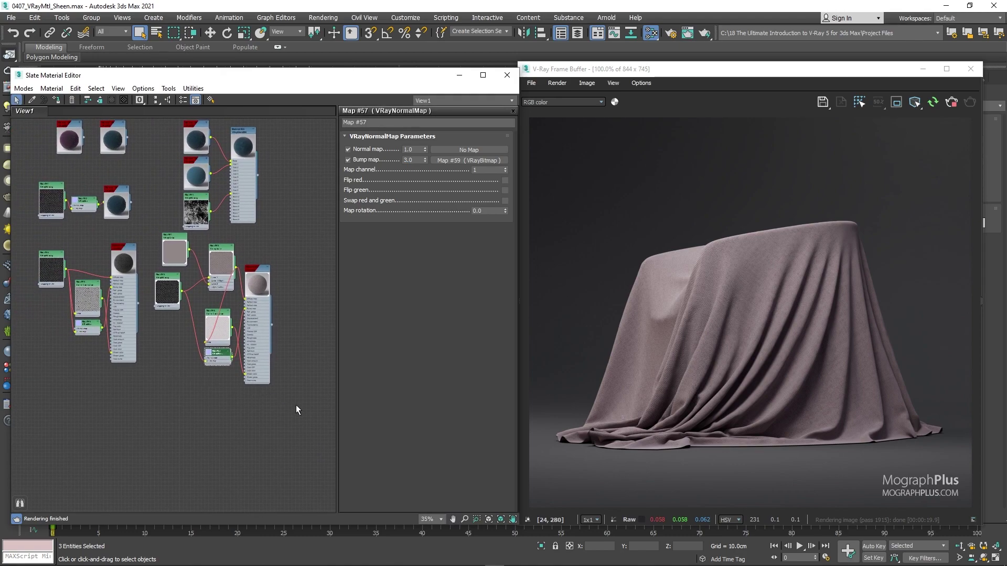
pyautogui.moveTo(307, 409); pyautogui.dragTo(191, 270)
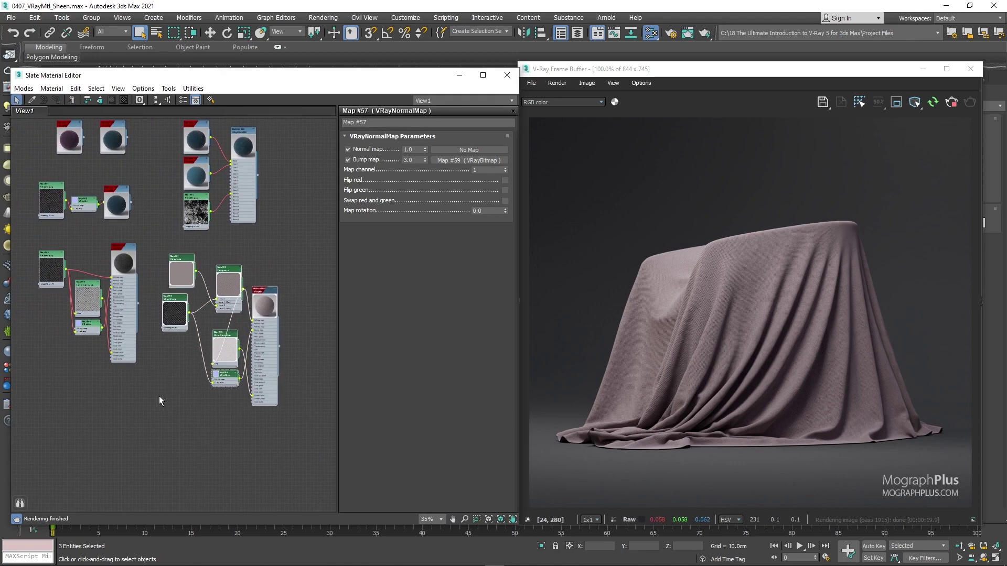
pyautogui.moveTo(160, 397); pyautogui.dragTo(41, 238)
pyautogui.moveTo(130, 354); pyautogui.dragTo(119, 375)
pyautogui.moveTo(174, 343); pyautogui.dragTo(174, 325)
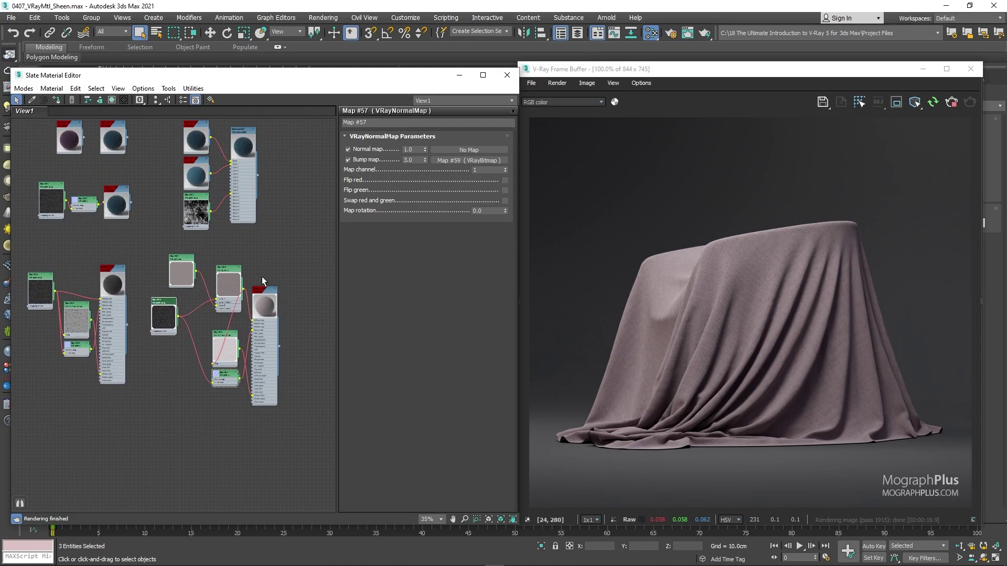
pyautogui.moveTo(289, 255); pyautogui.dragTo(172, 427)
pyautogui.moveTo(264, 383); pyautogui.dragTo(268, 369)
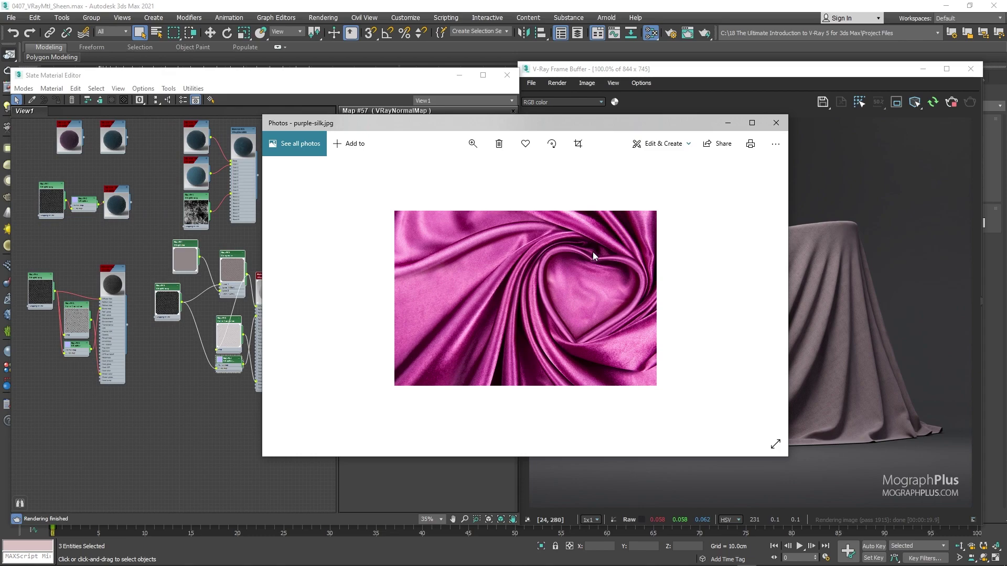
# Step: Close the purple-silk.jpg reference photo window
pyautogui.click(780, 127)
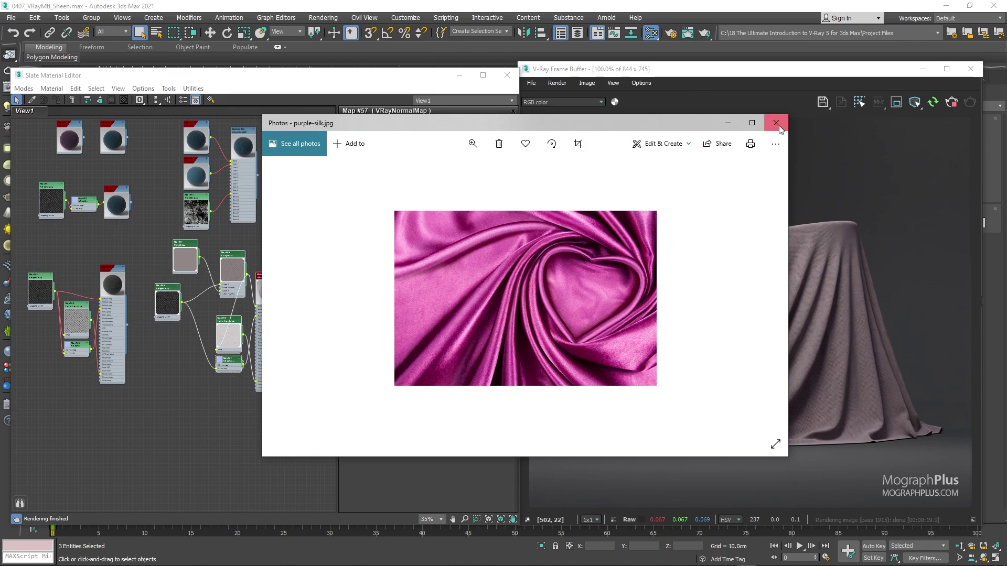
# Step: Close Photos and create a new VRayMtl node in empty space
pyautogui.click(781, 129)
pyautogui.moveTo(176, 442); pyautogui.dragTo(209, 354, button='middle')
pyautogui.rightClick(151, 351)
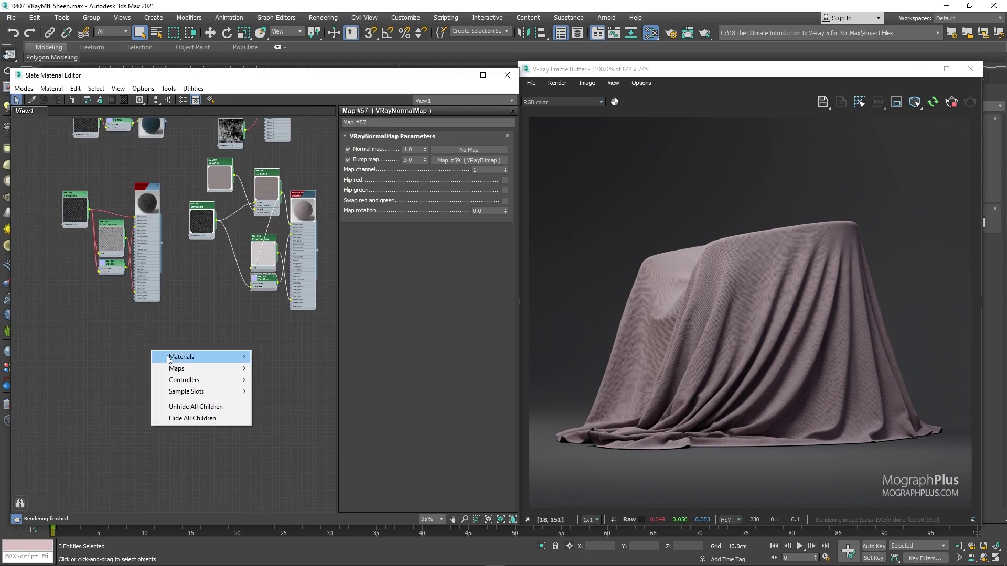
pyautogui.moveTo(210, 356)
pyautogui.moveTo(293, 393)
pyautogui.click(346, 266)
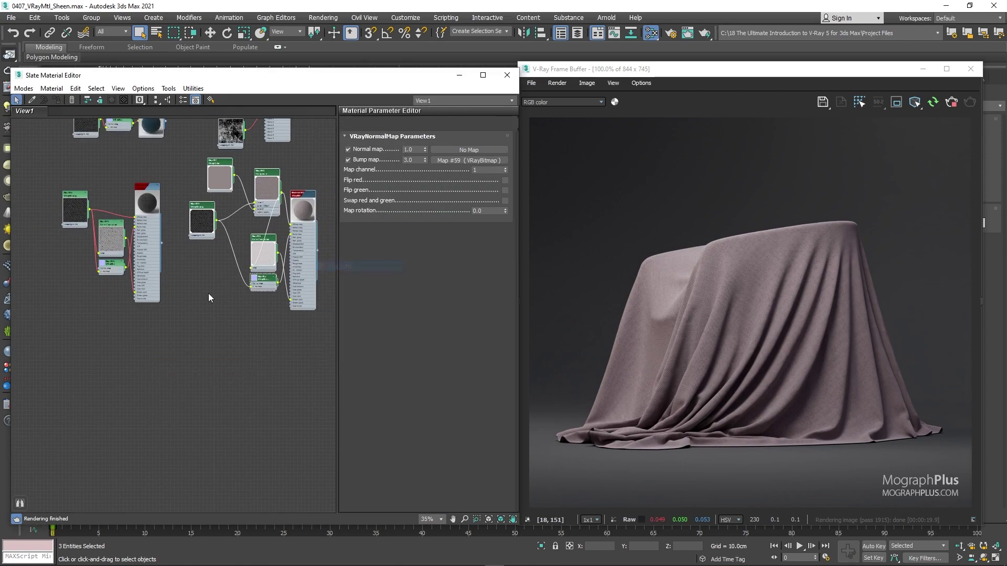
# Step: Assign Material #68 to the draped cloth selection
pyautogui.click(154, 350)
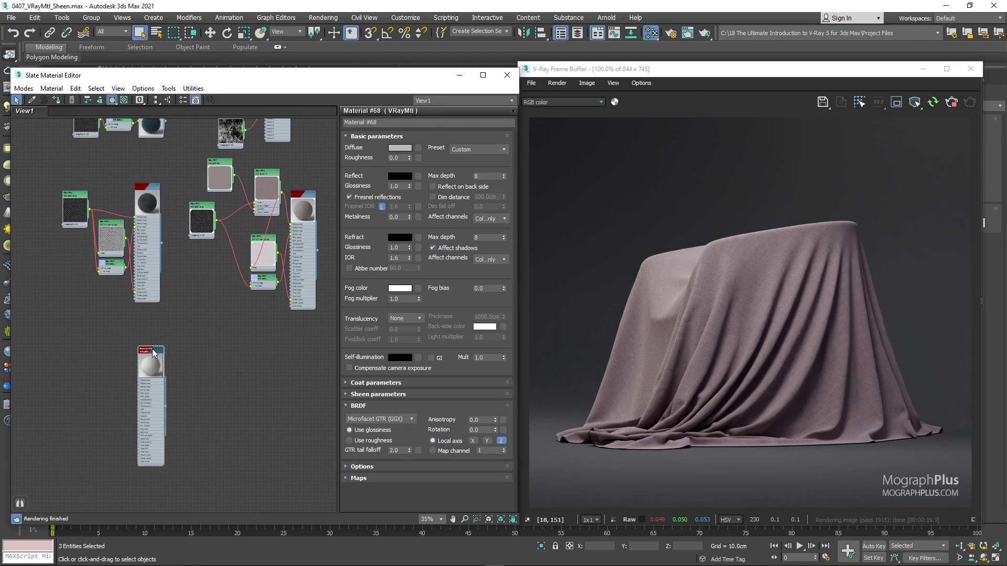
pyautogui.scroll(4, 145, 350)
pyautogui.rightClick(187, 289)
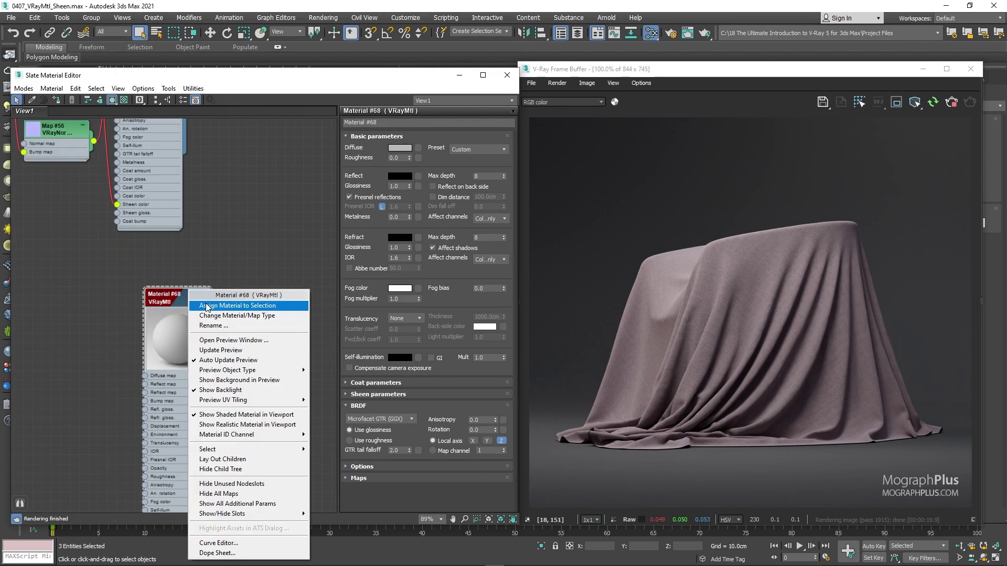
pyautogui.click(220, 308)
pyautogui.moveTo(119, 296); pyautogui.dragTo(125, 200, button='middle')
pyautogui.moveTo(139, 239); pyautogui.dragTo(197, 234, button='middle')
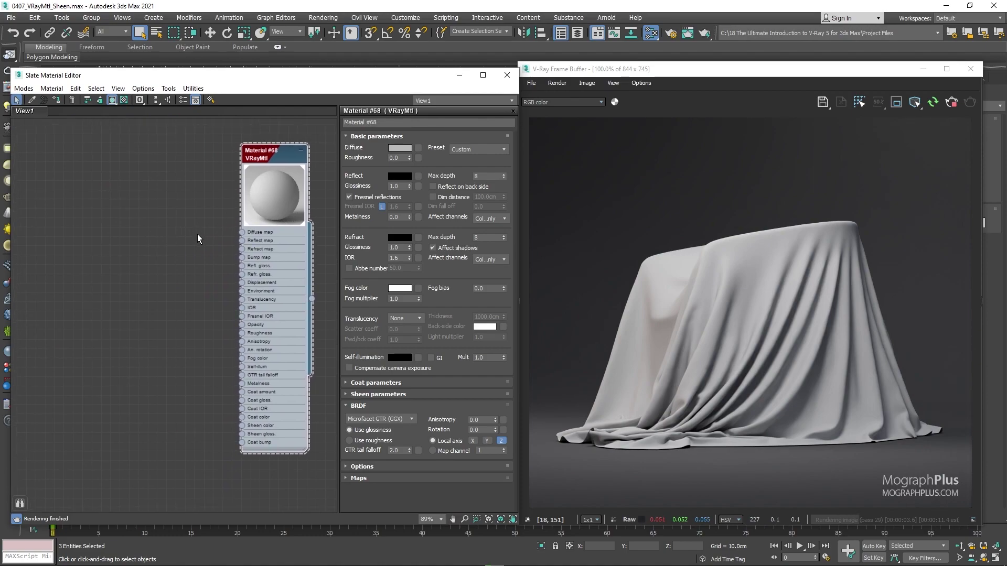
pyautogui.scroll(1, 197, 234)
pyautogui.rightClick(112, 251)
# Step: Add a Falloff map and connect it to the new material's diffuse input
pyautogui.moveTo(135, 268)
pyautogui.moveTo(247, 279)
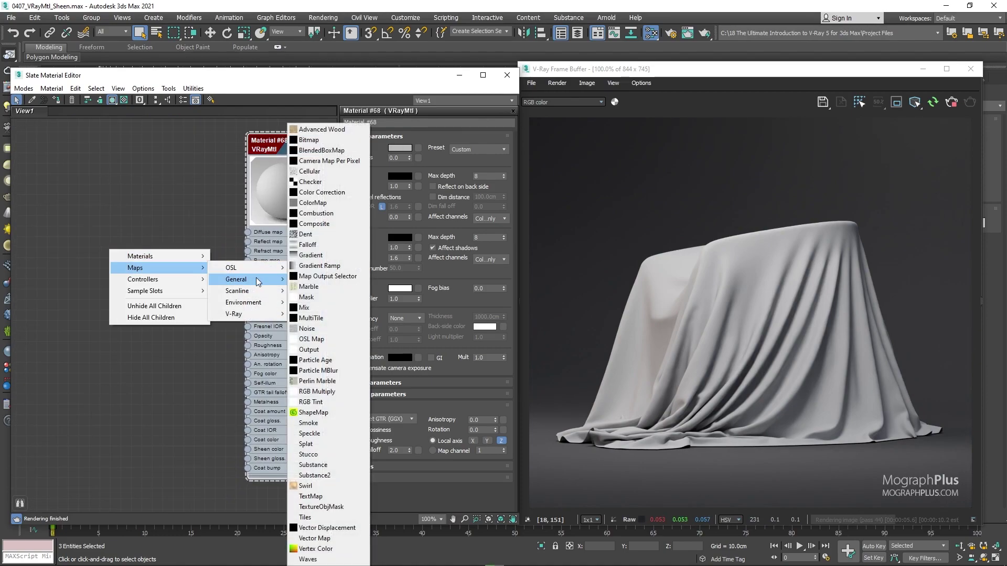
pyautogui.click(339, 245)
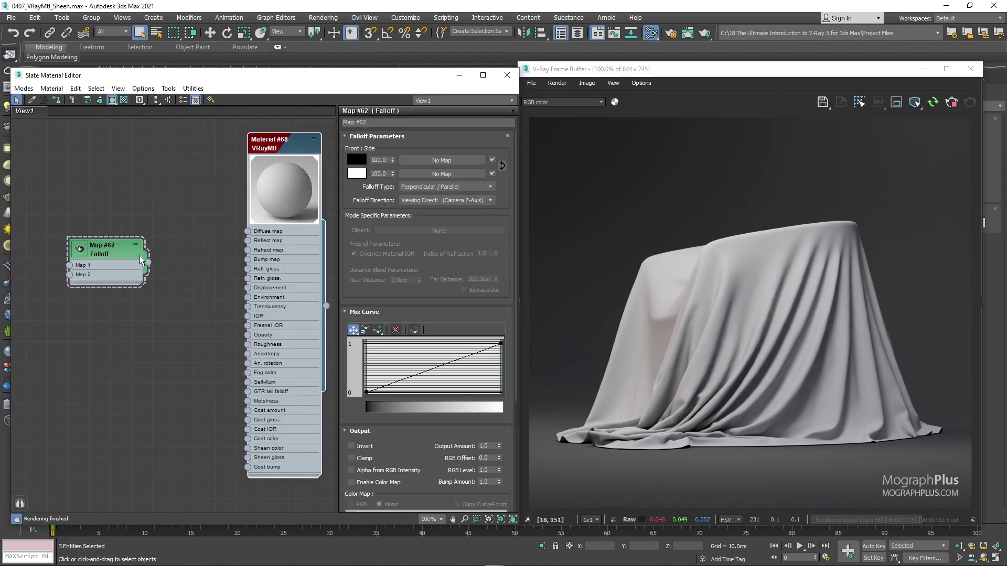
pyautogui.moveTo(95, 225); pyautogui.dragTo(88, 215)
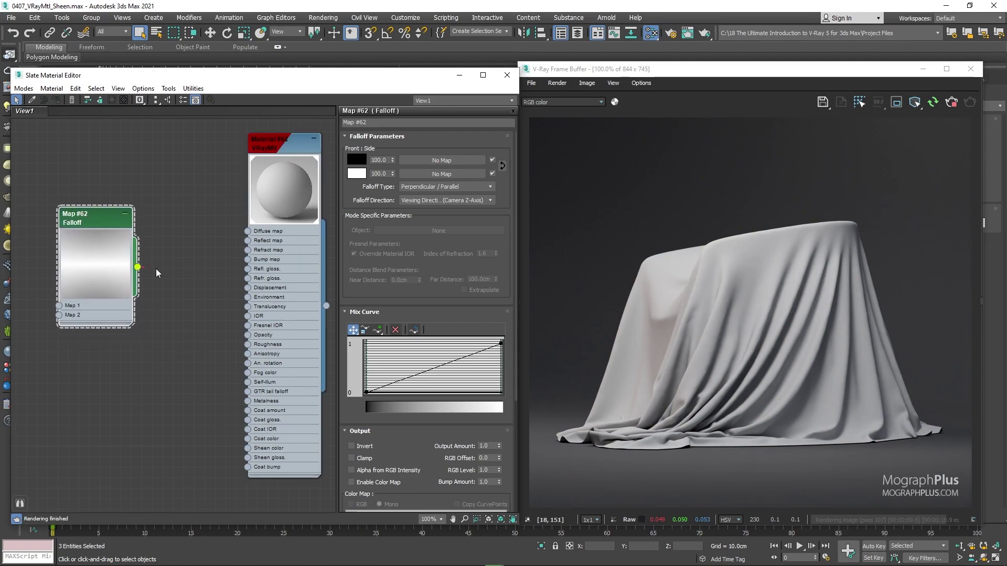
pyautogui.moveTo(156, 268); pyautogui.dragTo(247, 232)
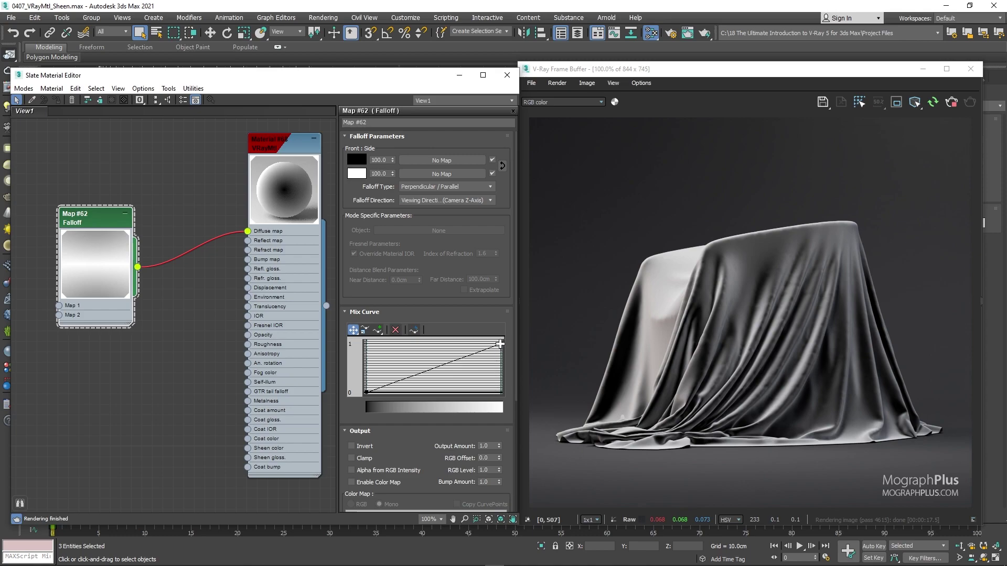
# Step: Lower the mix curve's right end, raise its left end, and make both Bezier-Corner points
pyautogui.moveTo(501, 344); pyautogui.dragTo(500, 391)
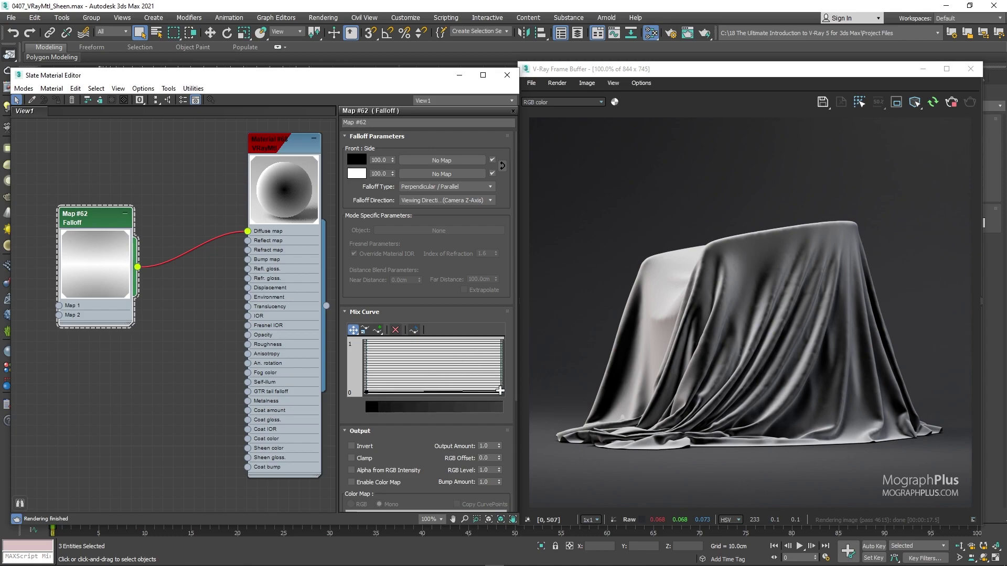
pyautogui.rightClick(500, 391)
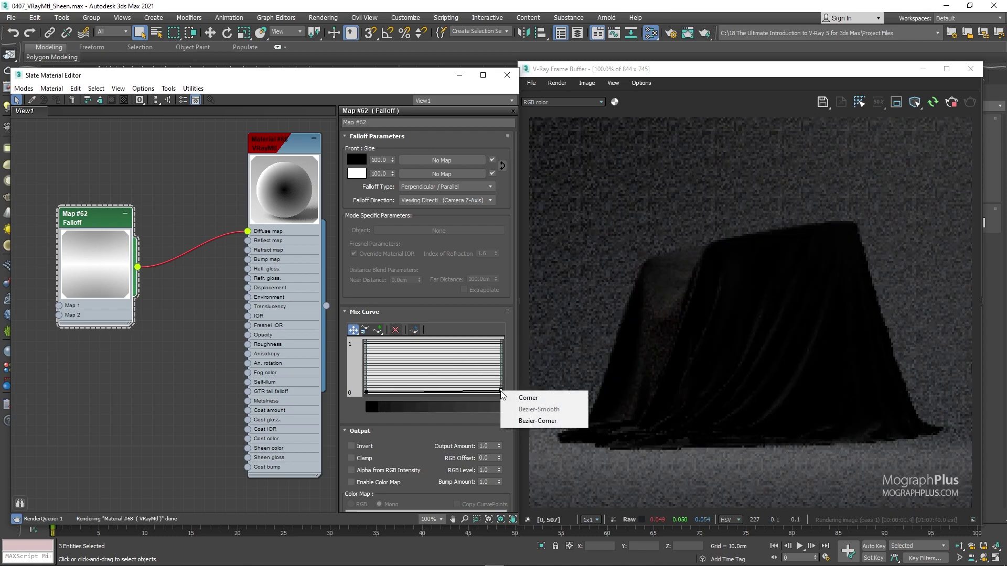
pyautogui.click(536, 421)
pyautogui.moveTo(466, 391); pyautogui.dragTo(461, 391)
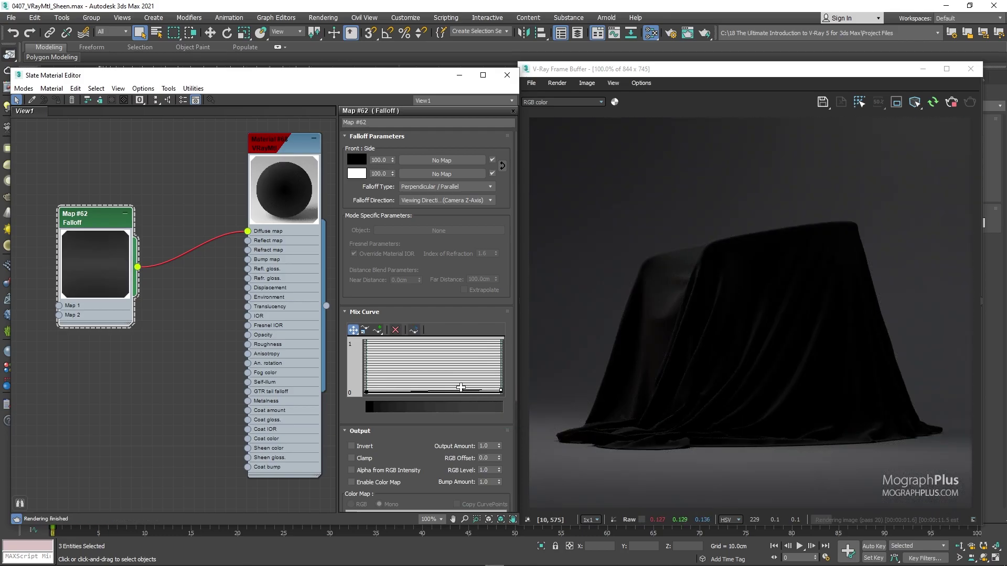
pyautogui.moveTo(366, 392); pyautogui.dragTo(365, 379)
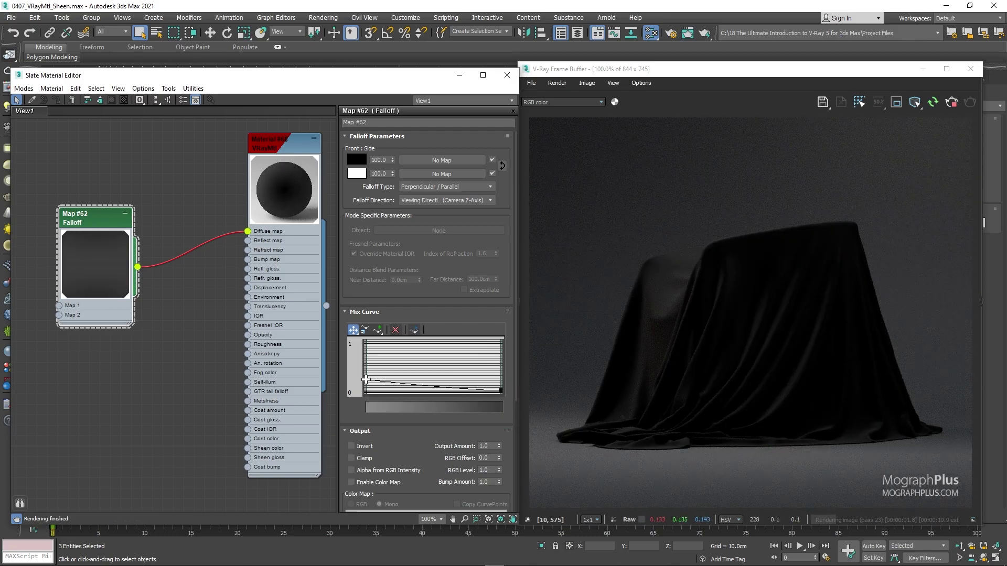
pyautogui.rightClick(365, 379)
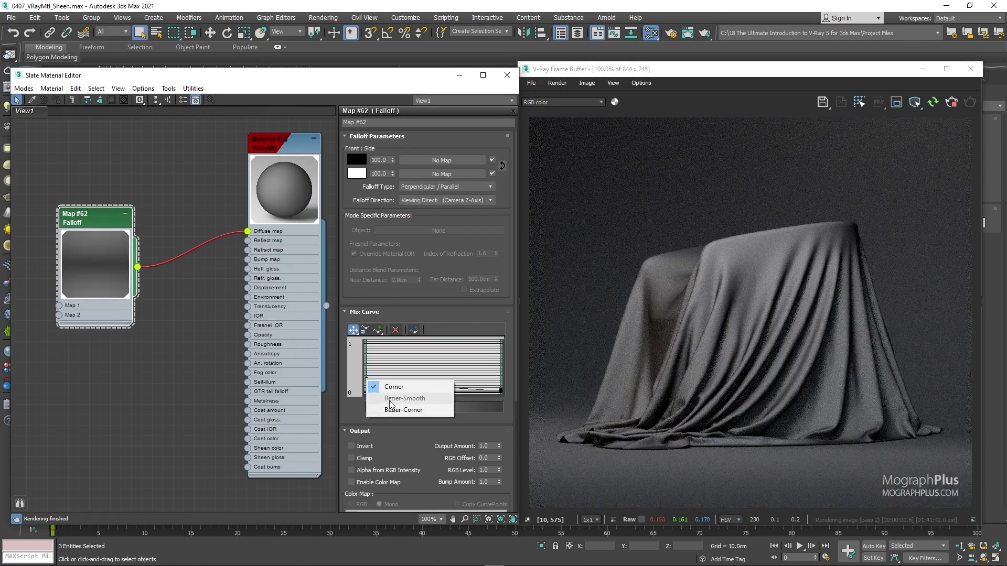
pyautogui.click(403, 409)
pyautogui.moveTo(400, 382); pyautogui.dragTo(392, 375)
# Step: Add two mix curve points and raise one into a tall Bezier-Corner peak
pyautogui.click(377, 330)
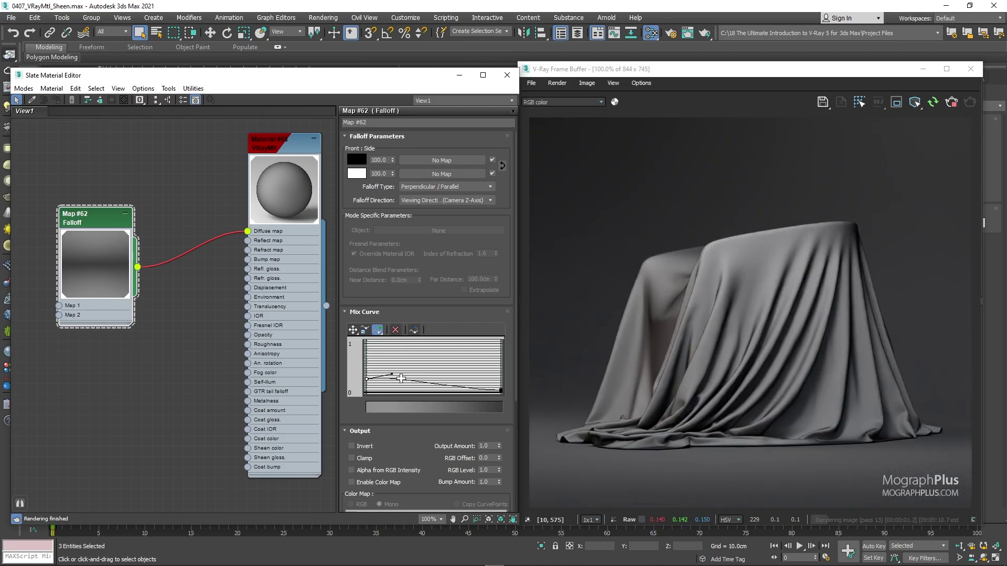
pyautogui.click(401, 379)
pyautogui.click(425, 383)
pyautogui.click(353, 329)
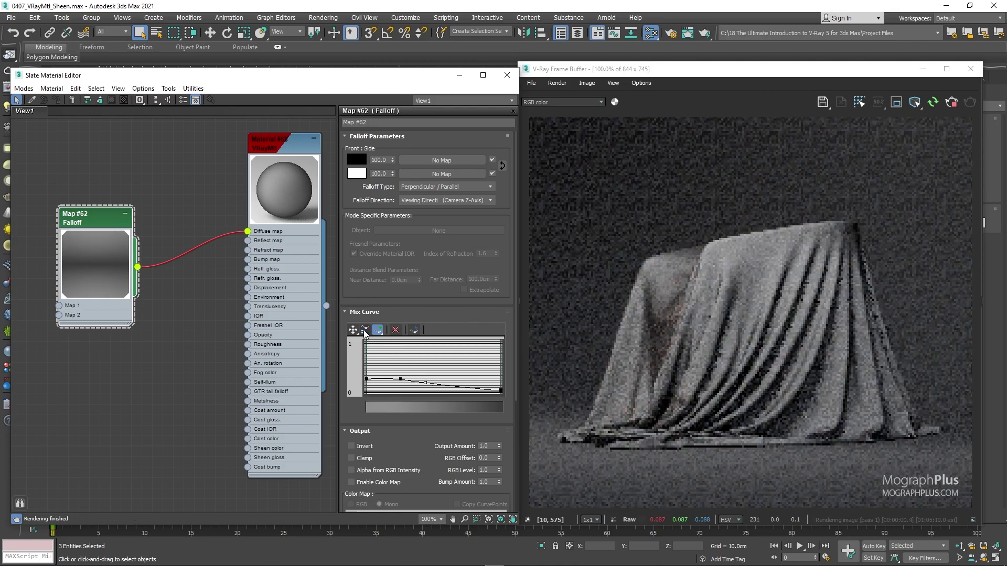
pyautogui.moveTo(401, 380); pyautogui.dragTo(392, 348)
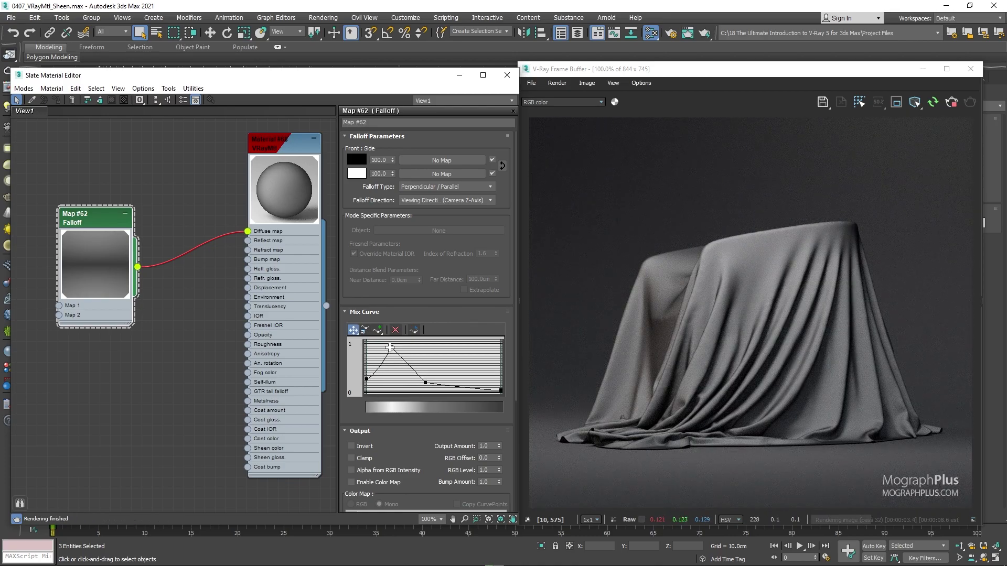
pyautogui.rightClick(392, 348)
pyautogui.click(428, 377)
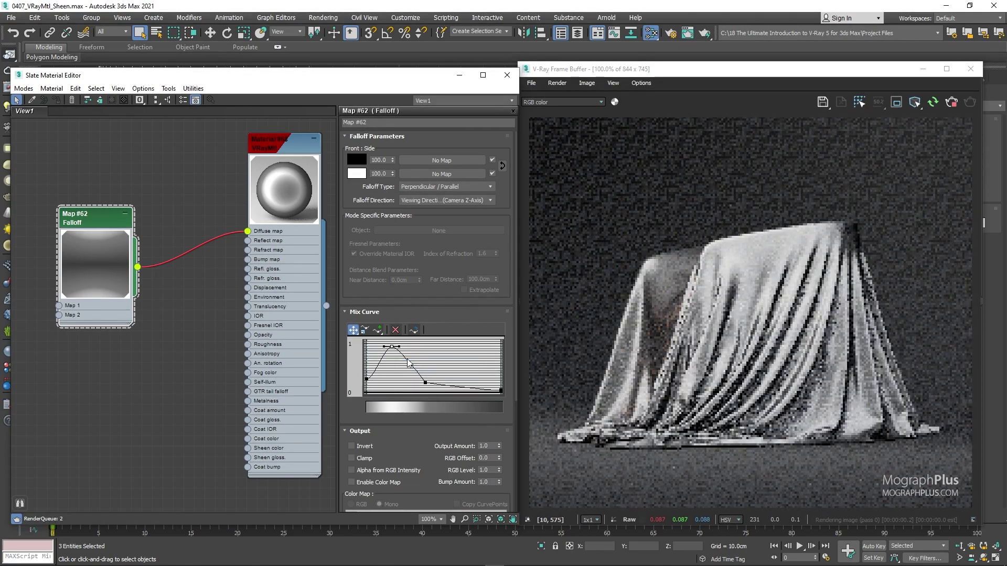
pyautogui.rightClick(425, 383)
pyautogui.click(464, 401)
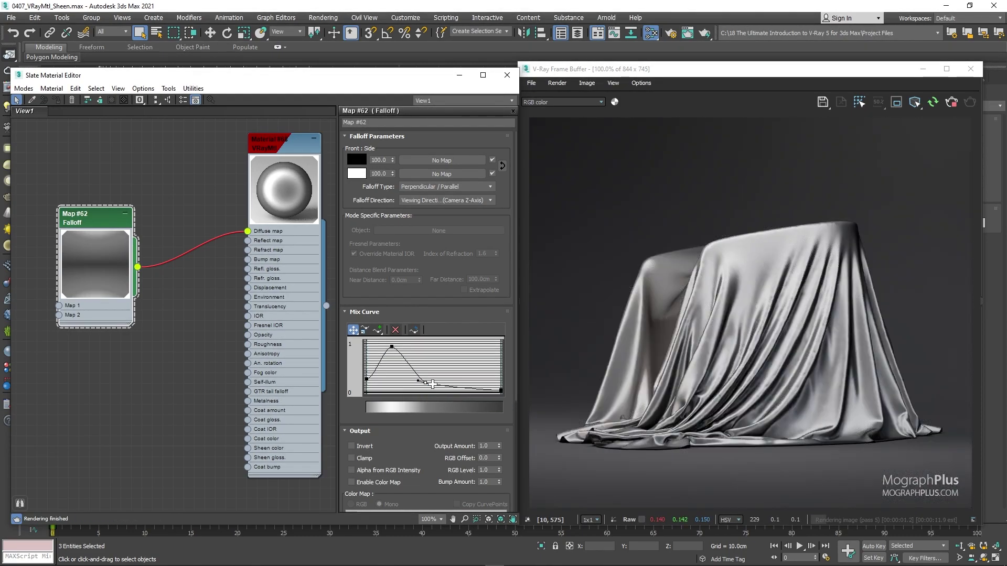
pyautogui.moveTo(425, 383); pyautogui.dragTo(417, 377)
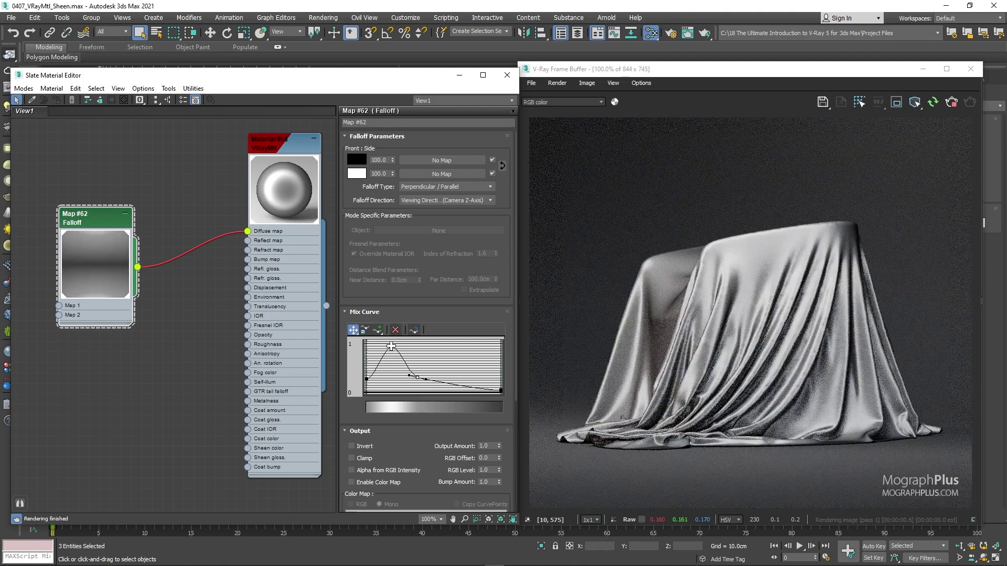
# Step: Widen the peak's handle, reshape the left end, and shift the right-side point leftward
pyautogui.click(391, 343)
pyautogui.moveTo(399, 343); pyautogui.dragTo(407, 343)
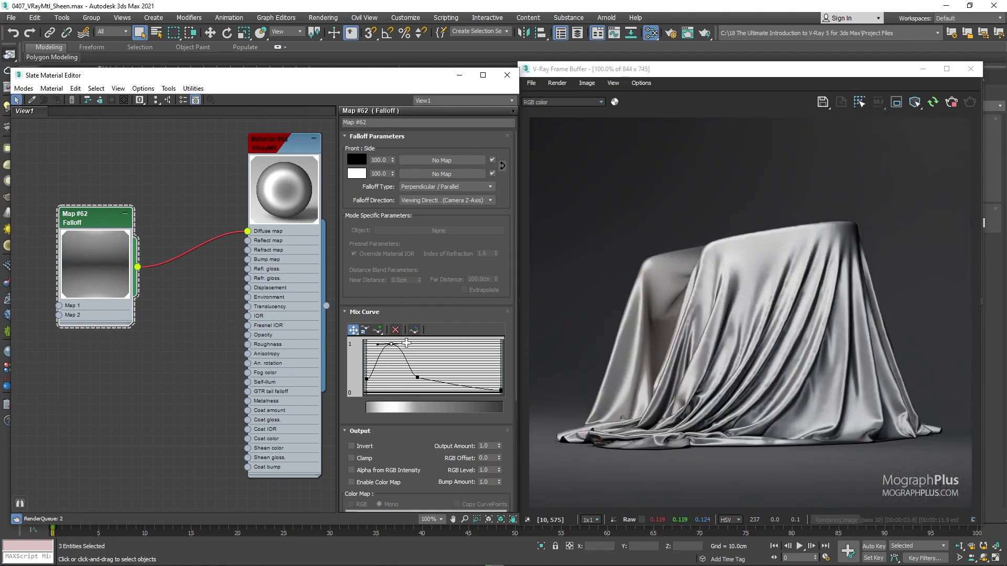
pyautogui.rightClick(366, 378)
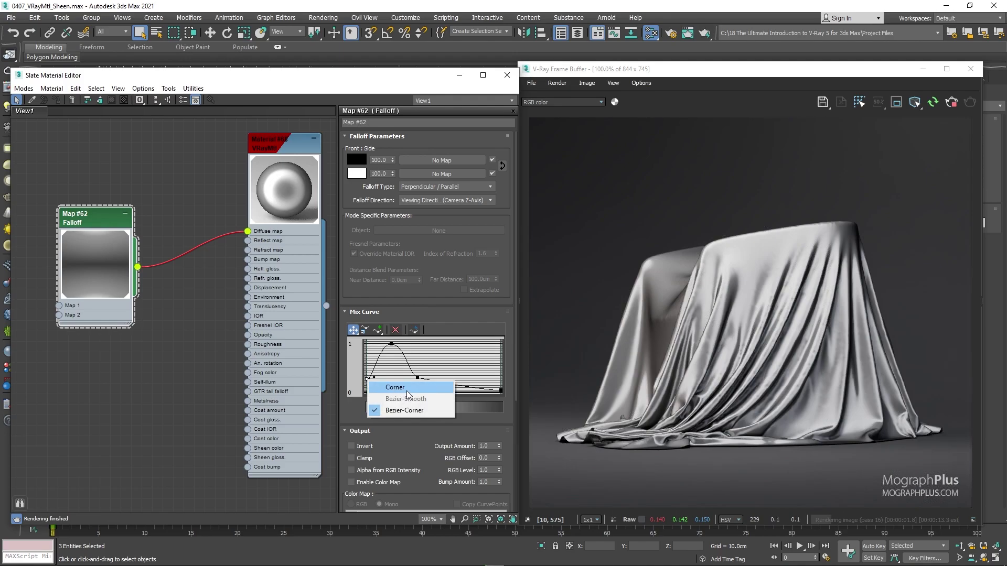
pyautogui.click(403, 410)
pyautogui.moveTo(373, 379); pyautogui.dragTo(404, 375)
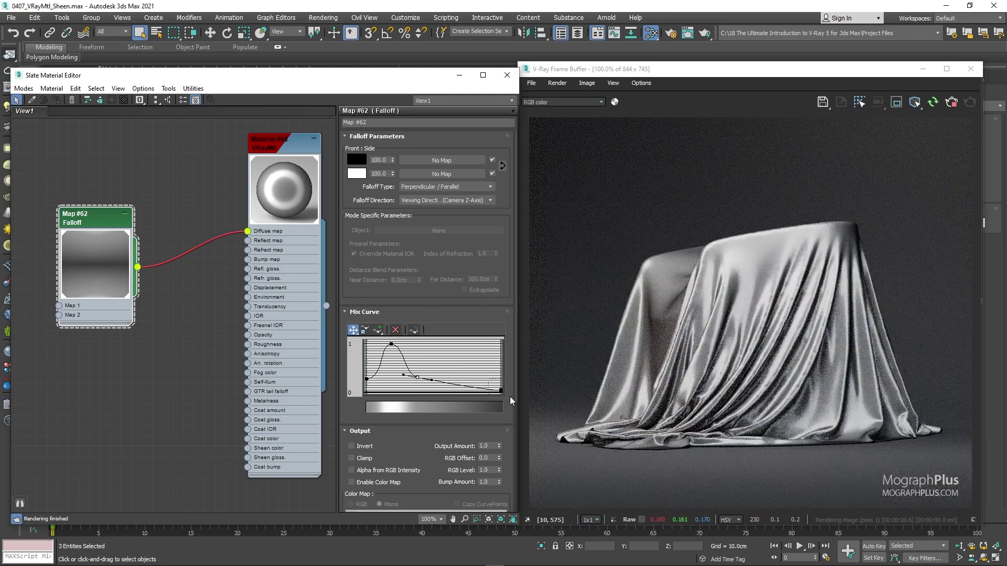
pyautogui.click(480, 383)
pyautogui.moveTo(482, 390); pyautogui.dragTo(437, 390)
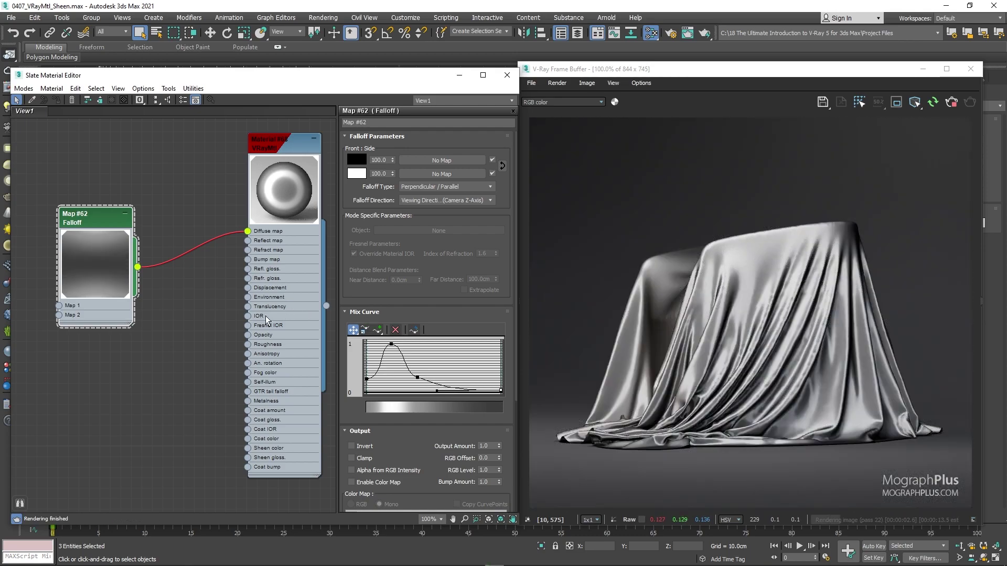
# Step: Open Falloff Map #38 and connect it to Material #68's diffuse instead
pyautogui.scroll(-1, 121, 345)
pyautogui.scroll(-8, 121, 341)
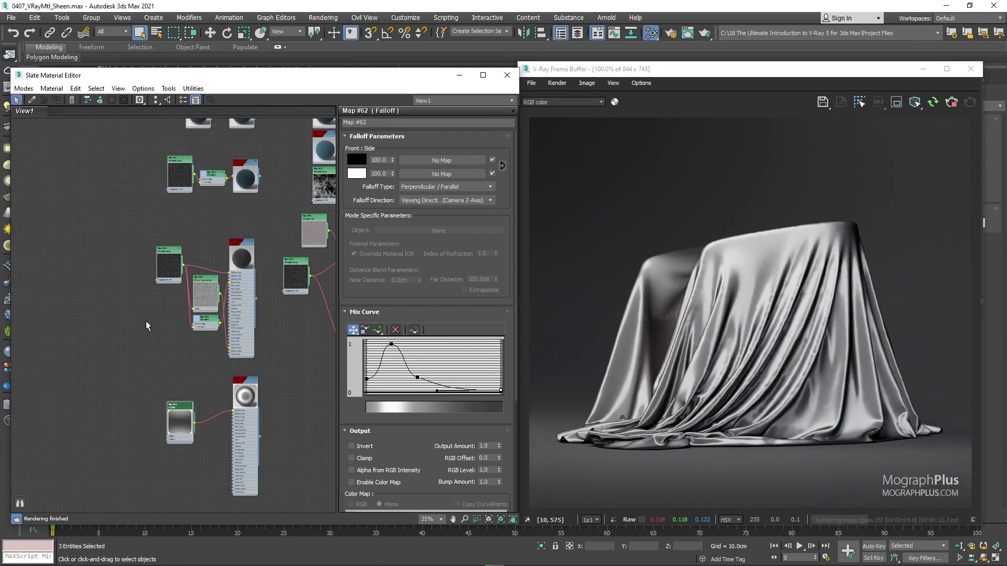
pyautogui.moveTo(134, 342); pyautogui.dragTo(147, 409, button='middle')
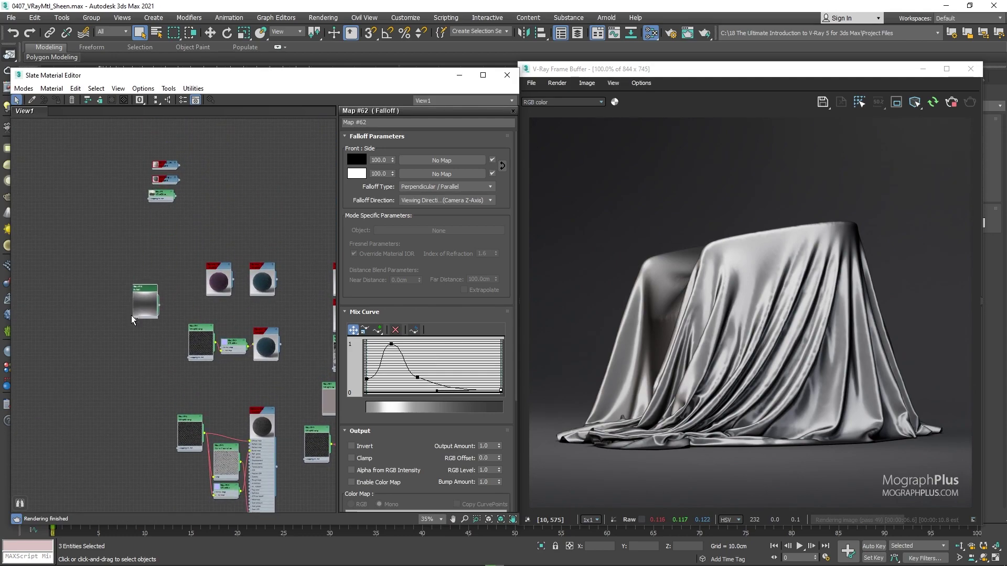
pyautogui.scroll(4, 133, 414)
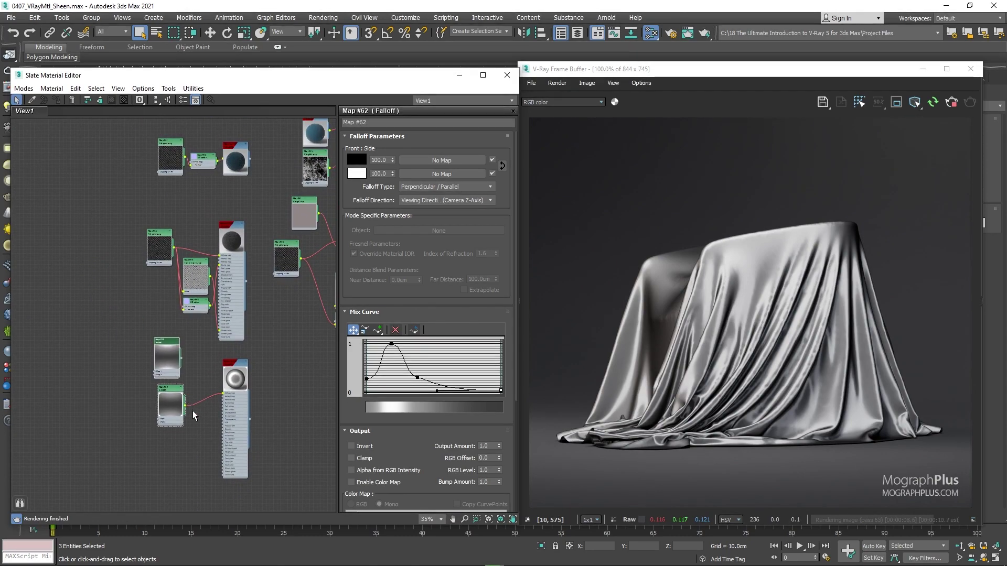
pyautogui.scroll(3, 193, 411)
pyautogui.doubleClick(146, 297)
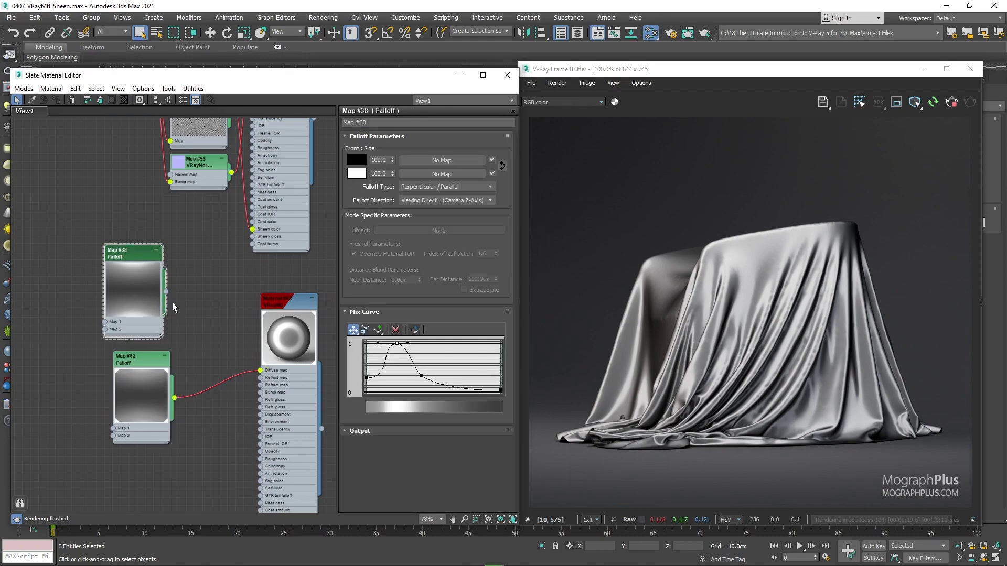
pyautogui.moveTo(166, 291); pyautogui.dragTo(260, 370)
# Step: Delete the spare Falloff Map #62, move Map #38 down, and open its parameters
pyautogui.click(146, 385)
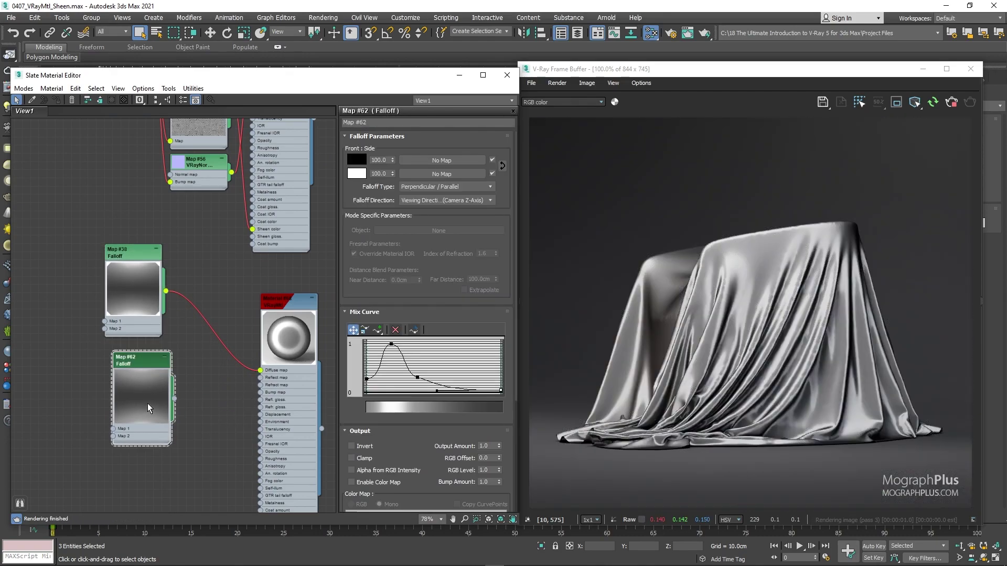
pyautogui.press('Delete')
pyautogui.moveTo(152, 291); pyautogui.dragTo(155, 352)
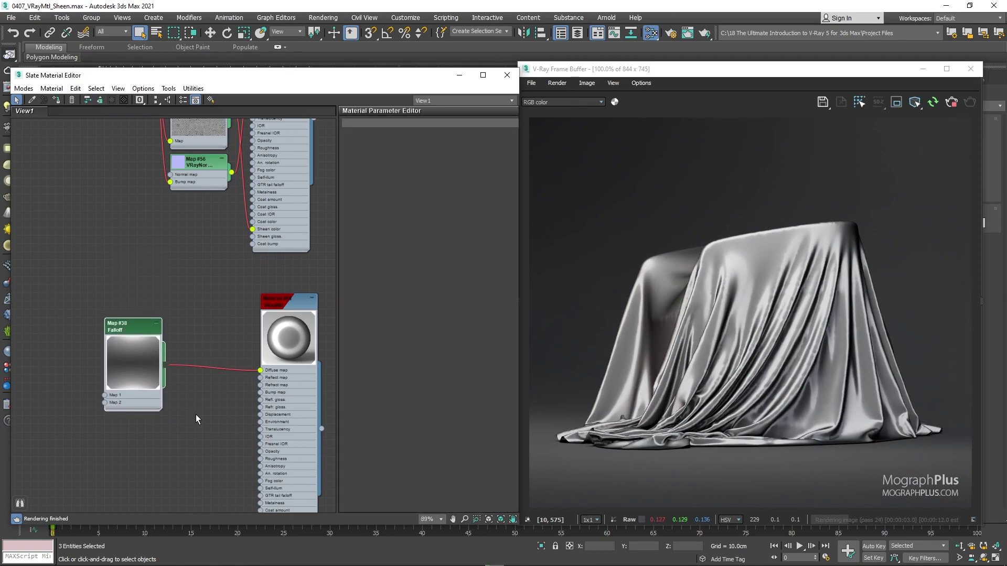
pyautogui.scroll(2, 157, 346)
pyautogui.doubleClick(104, 286)
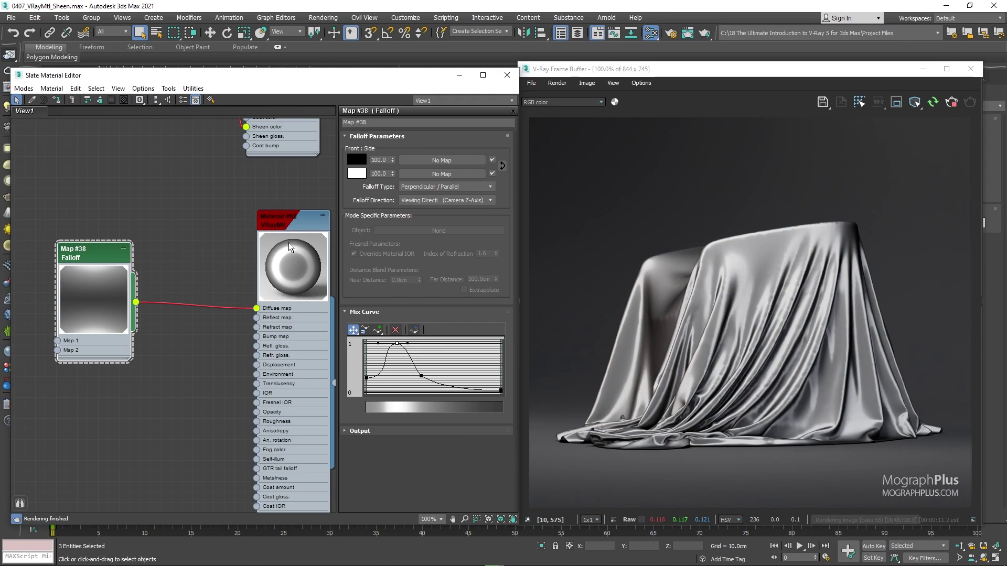
# Step: Set the Falloff front colour to dark teal, RGB 19, 37, 44
pyautogui.moveTo(397, 74); pyautogui.dragTo(382, 70)
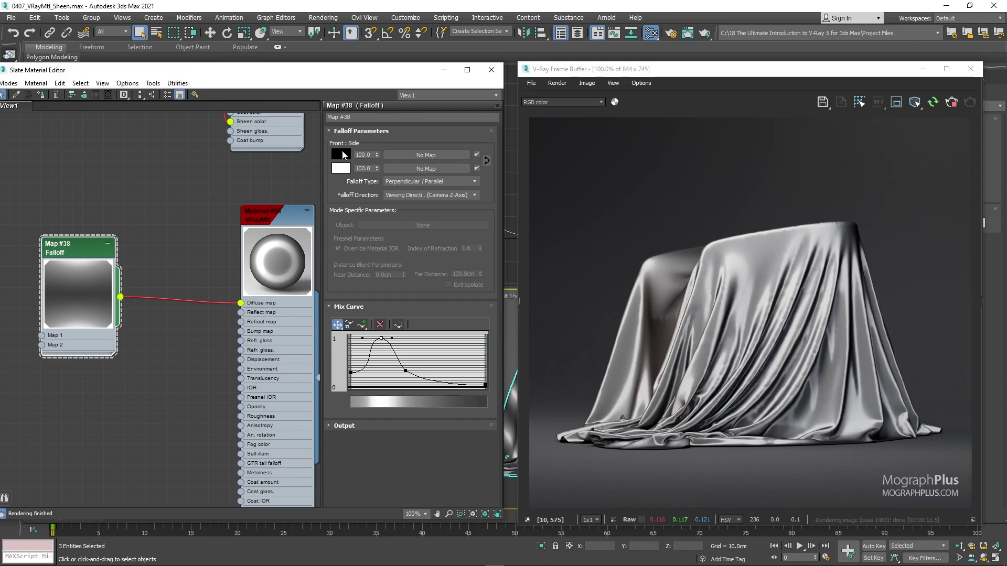
pyautogui.click(343, 154)
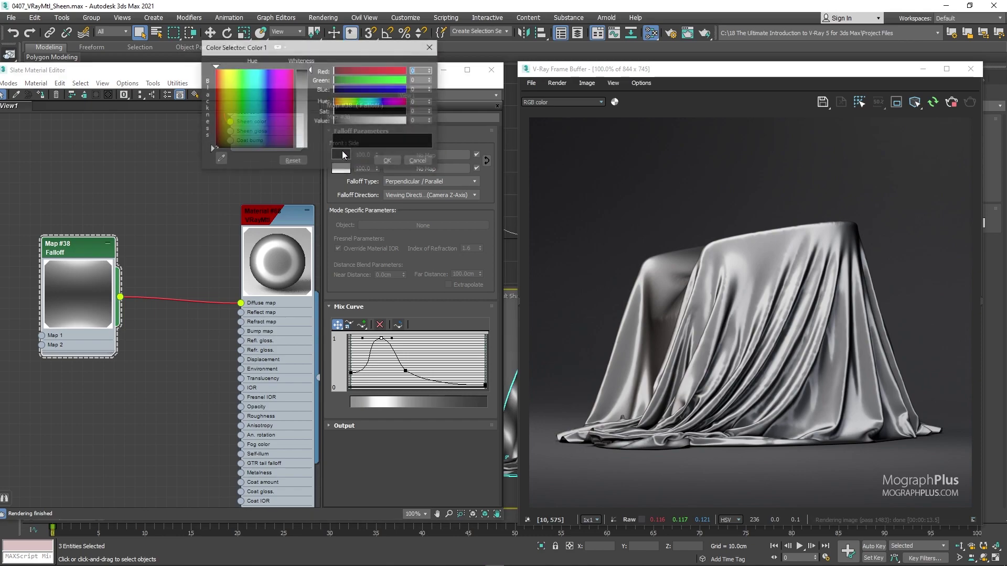
pyautogui.click(411, 159)
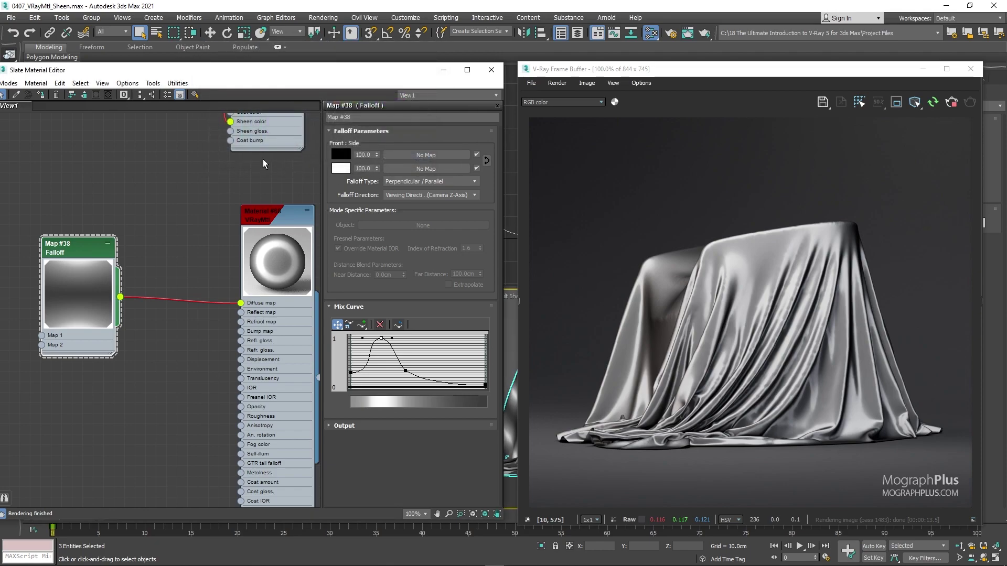
pyautogui.click(345, 153)
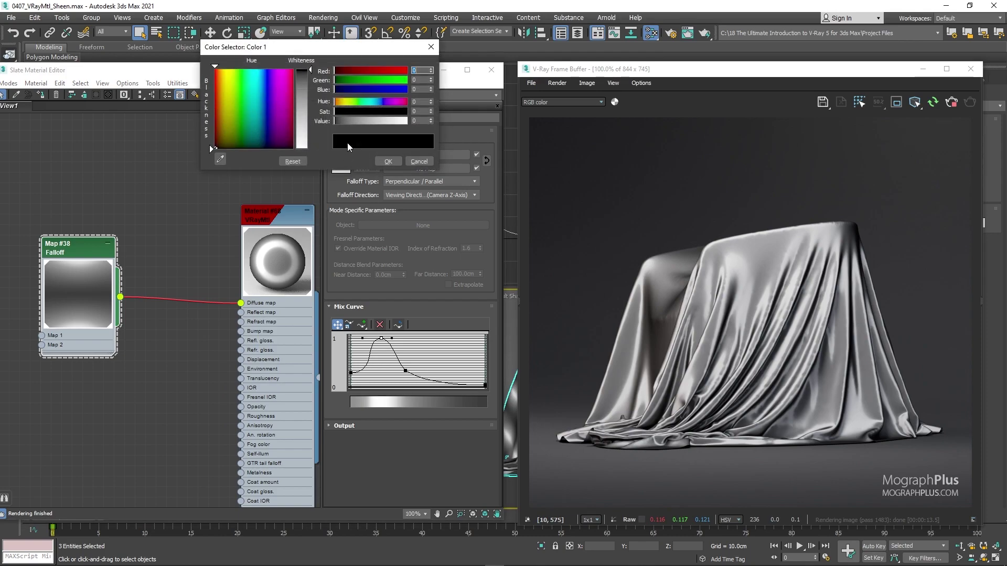
pyautogui.click(420, 80)
pyautogui.write('37')
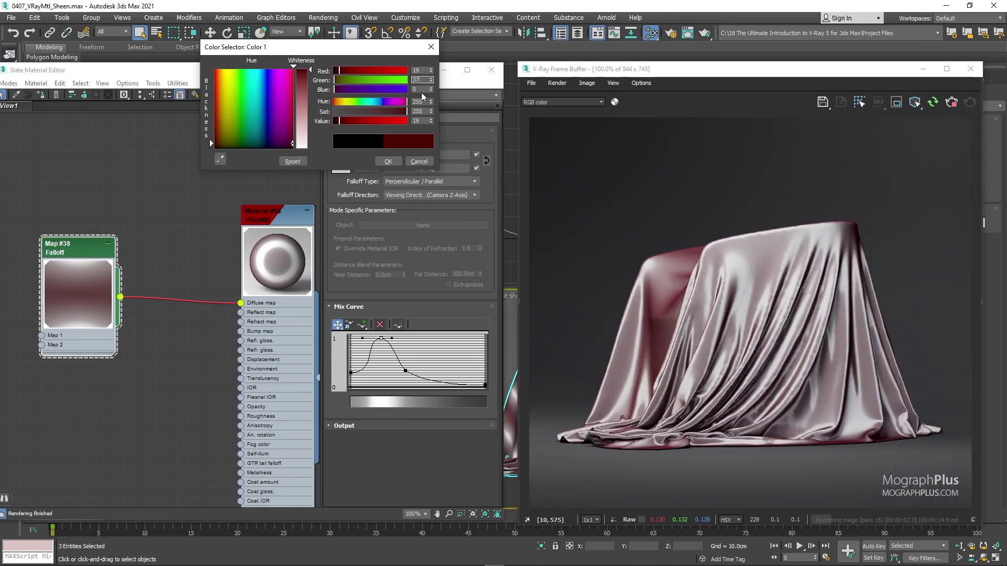
pyautogui.click(420, 90)
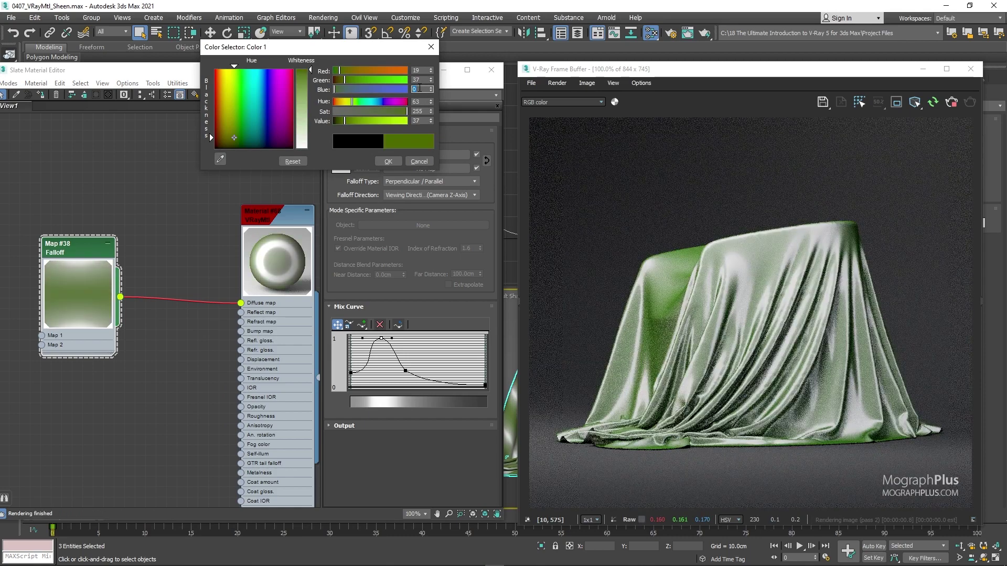
pyautogui.write('44')
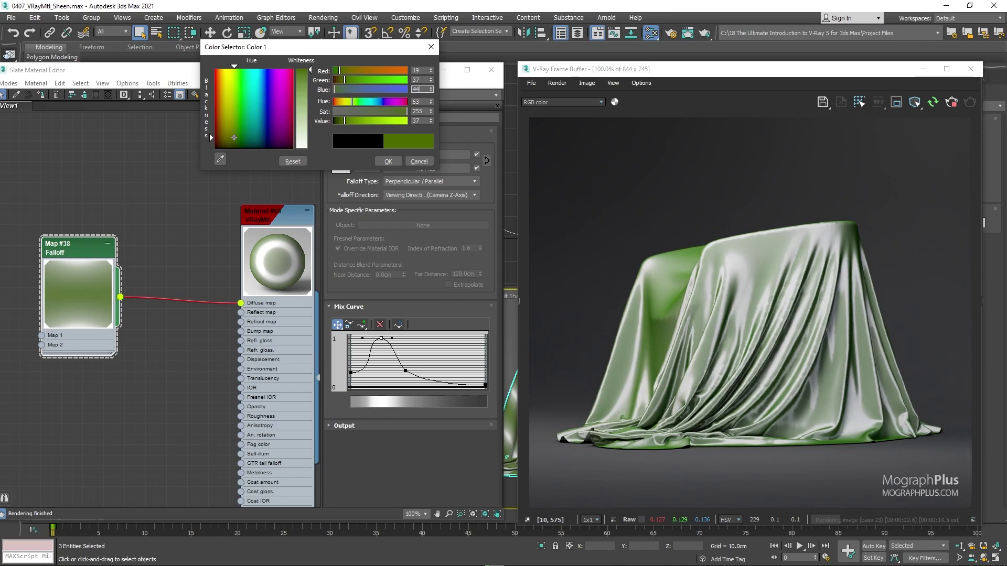
pyautogui.press('Return')
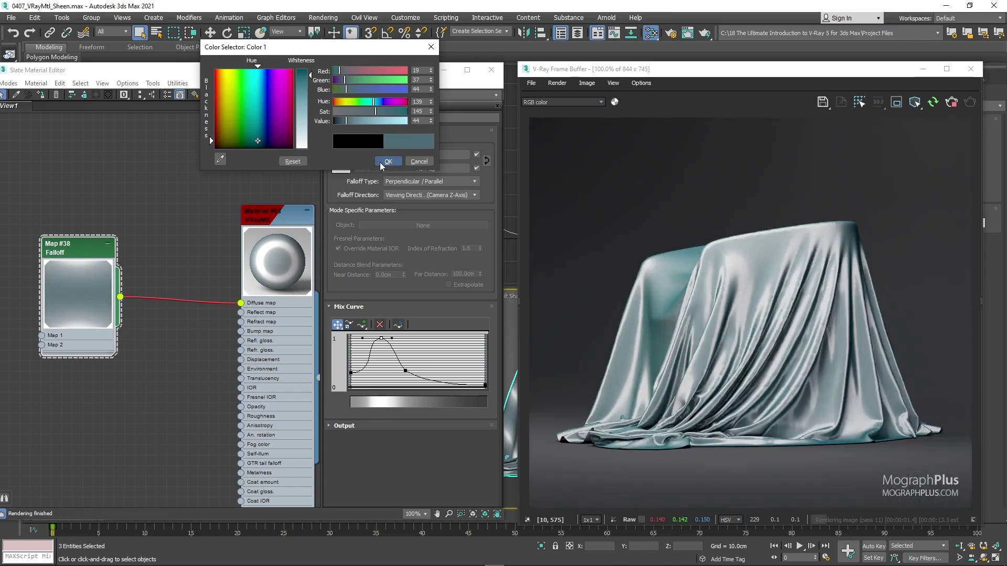
pyautogui.click(380, 162)
# Step: Copy the teal into the side colour and change it to light blue 100, 150, 175
pyautogui.rightClick(346, 157)
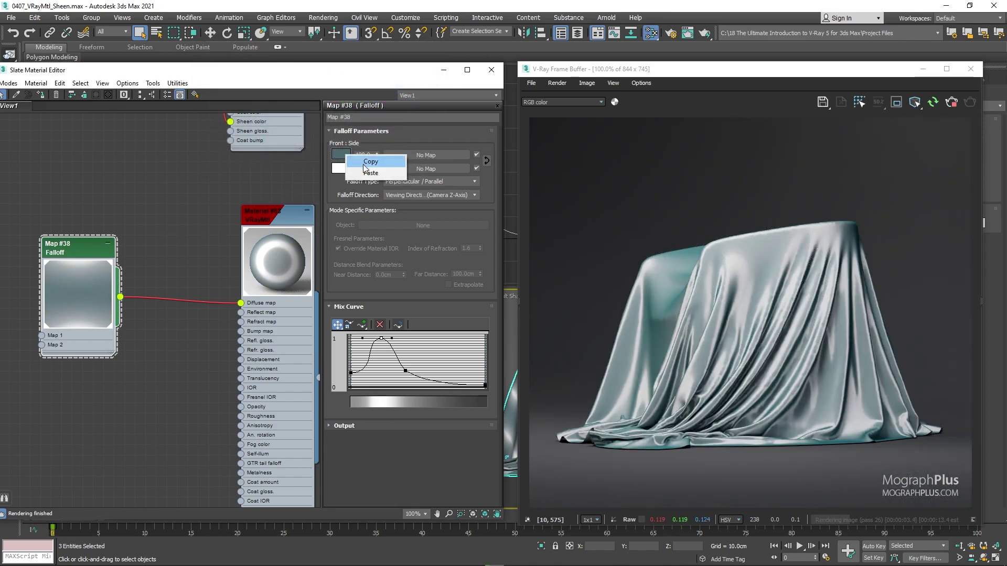
pyautogui.click(368, 163)
pyautogui.rightClick(344, 169)
pyautogui.click(370, 187)
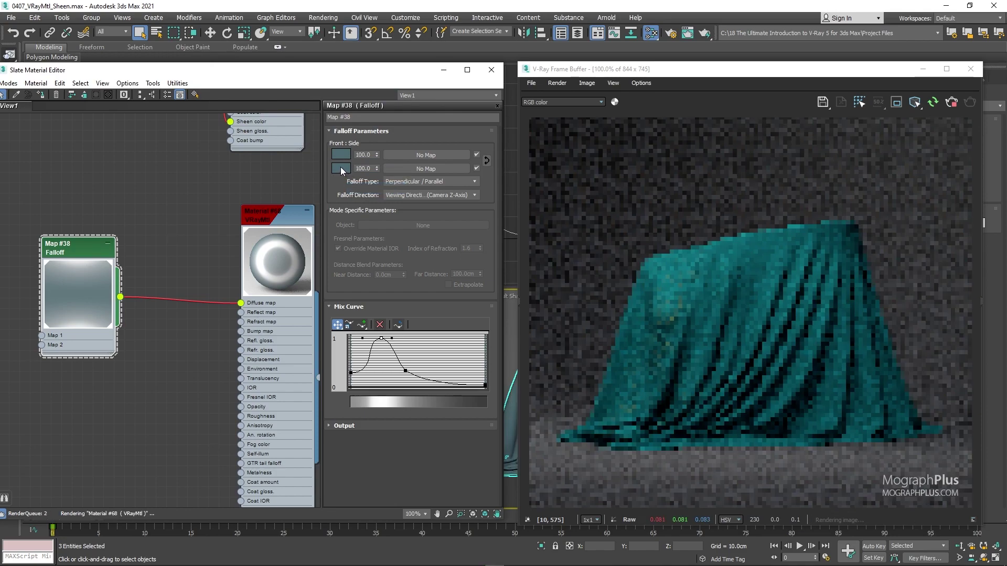
pyautogui.click(341, 167)
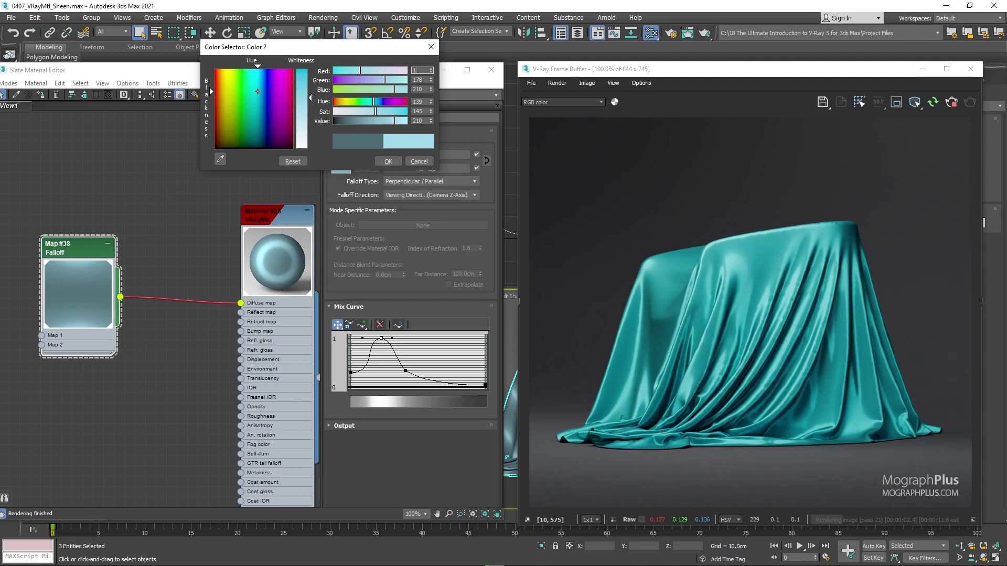
pyautogui.write('100')
pyautogui.doubleClick(424, 80)
pyautogui.write('150')
pyautogui.press('Return')
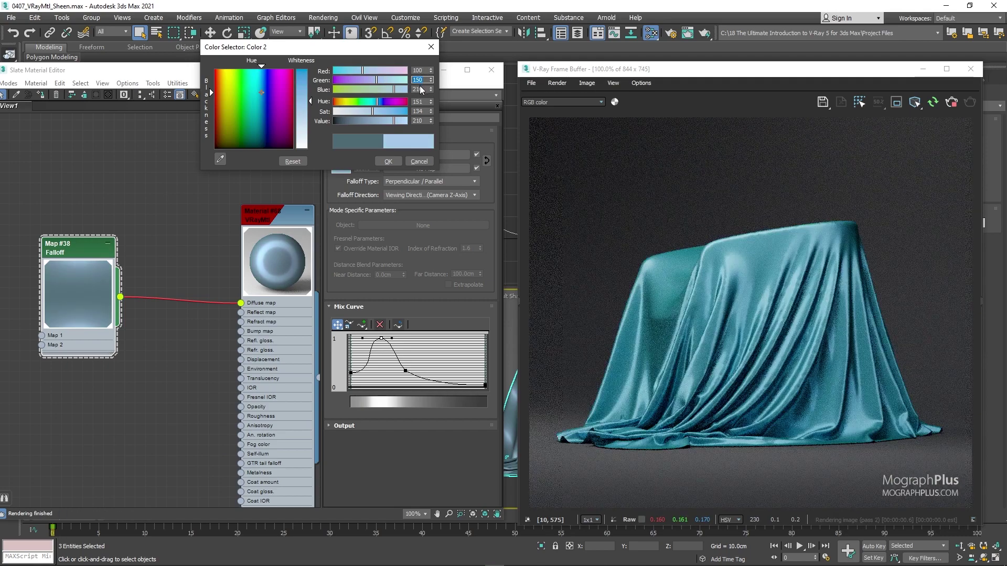
pyautogui.doubleClick(420, 89)
pyautogui.write('1')
pyautogui.write('75')
pyautogui.press('Return')
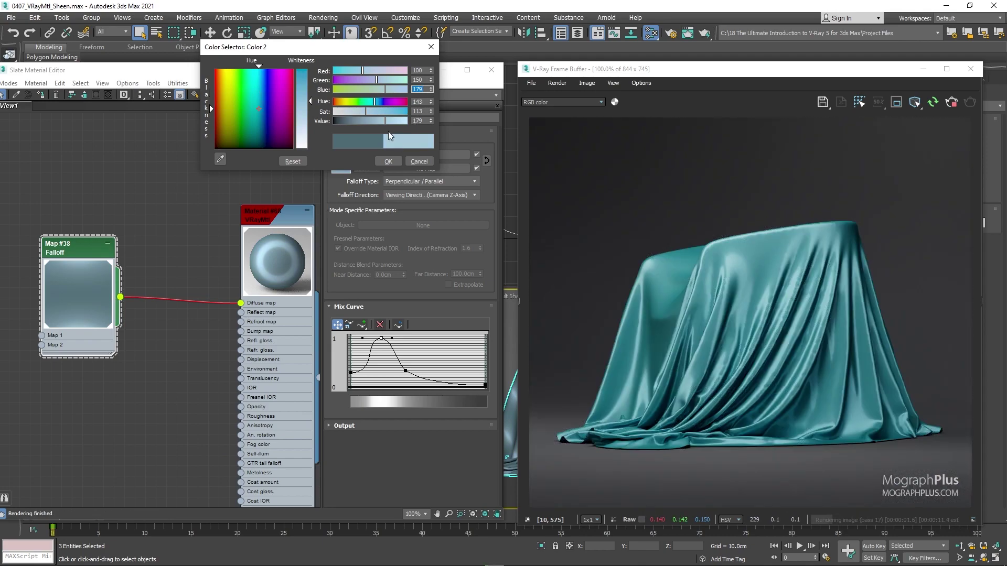
pyautogui.click(383, 160)
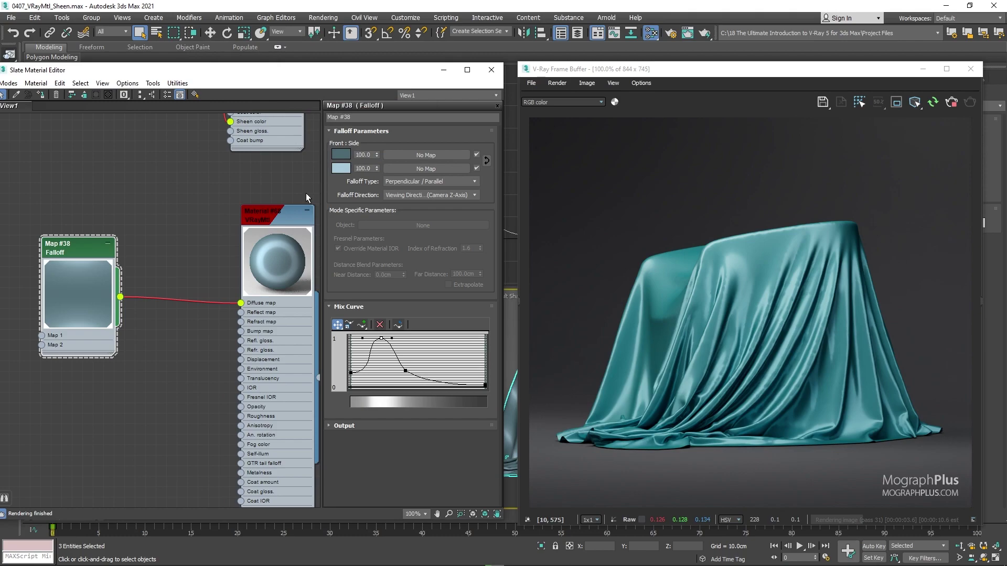
# Step: Collapse the VRayMtl node to hide its slots and place it beside the Falloff map
pyautogui.scroll(-5, 181, 367)
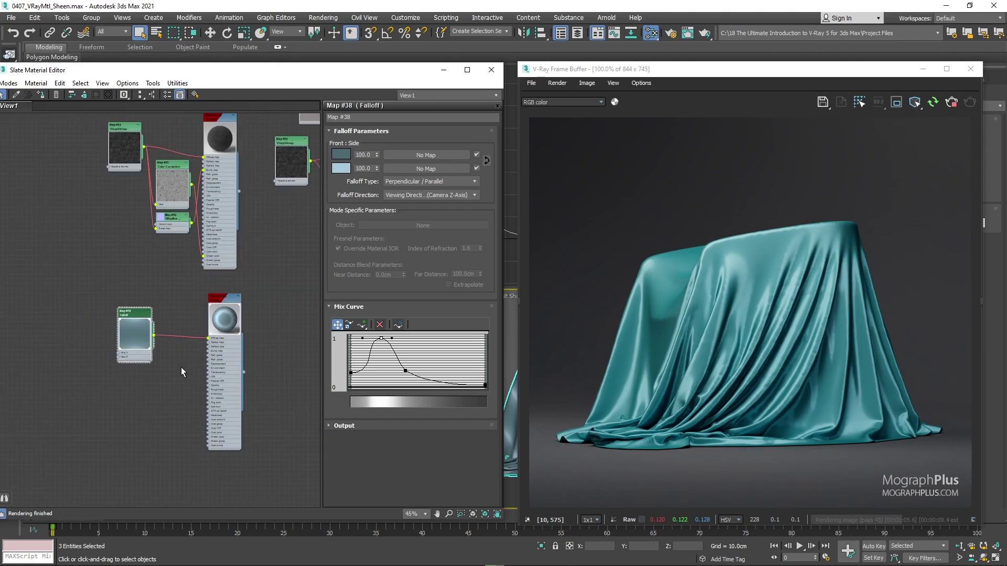
pyautogui.click(237, 298)
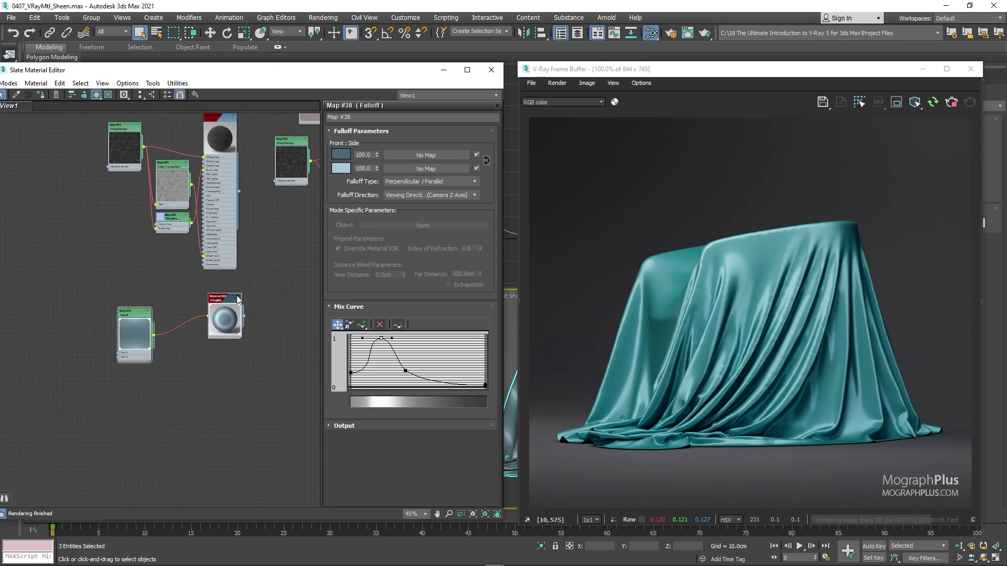
pyautogui.moveTo(238, 300); pyautogui.dragTo(219, 320)
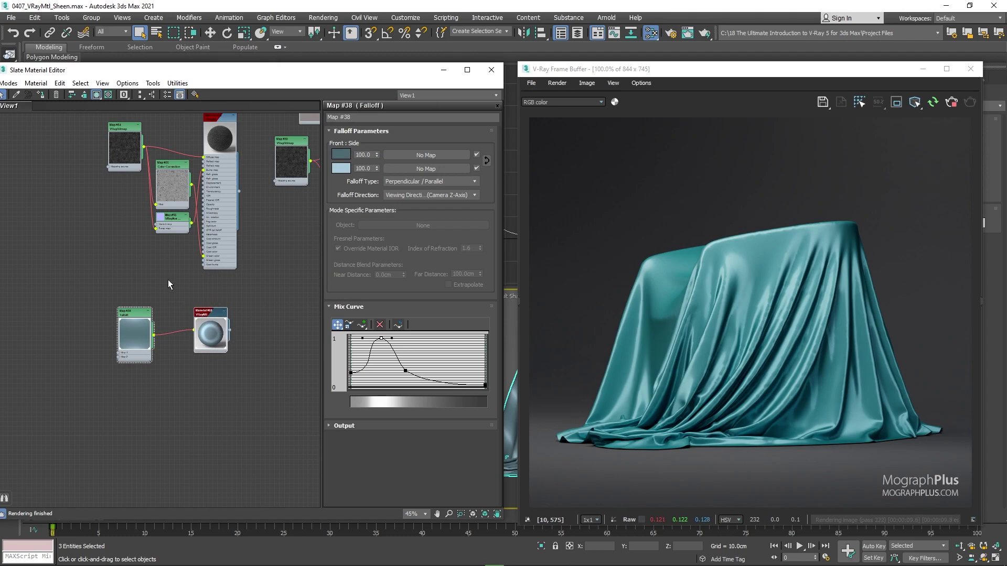
pyautogui.scroll(-5, 162, 330)
pyautogui.scroll(4, 136, 310)
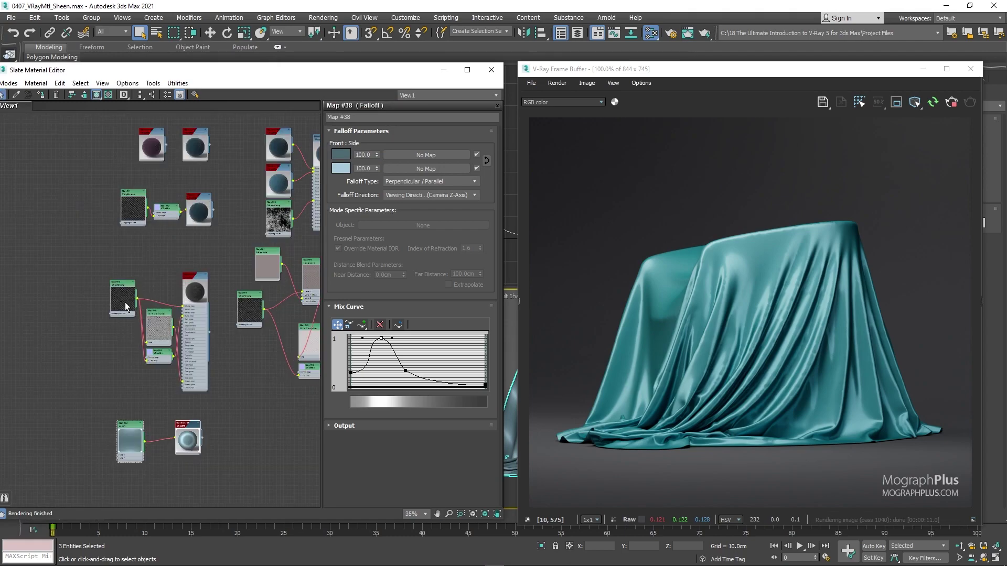
pyautogui.moveTo(126, 307); pyautogui.dragTo(47, 319, button='middle')
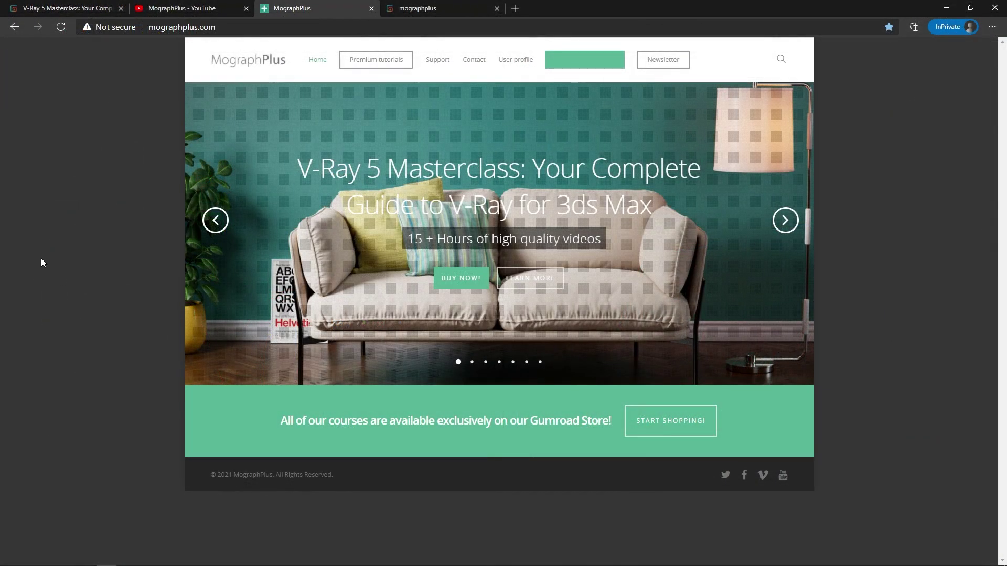
# Step: Flip through the MographPlus course slider, then browse the mographplus Gumroad store's product grid
pyautogui.click(784, 225)
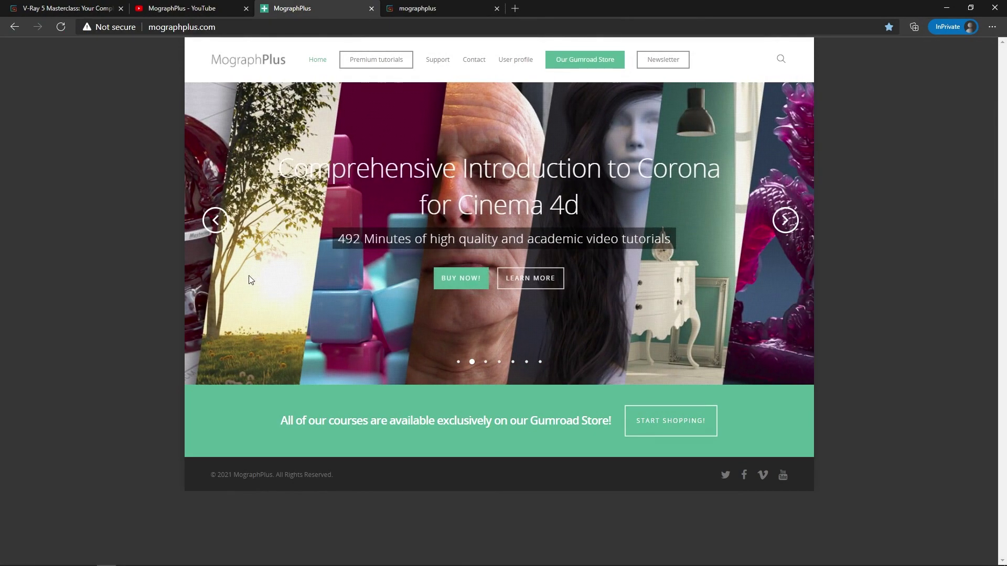
pyautogui.click(215, 224)
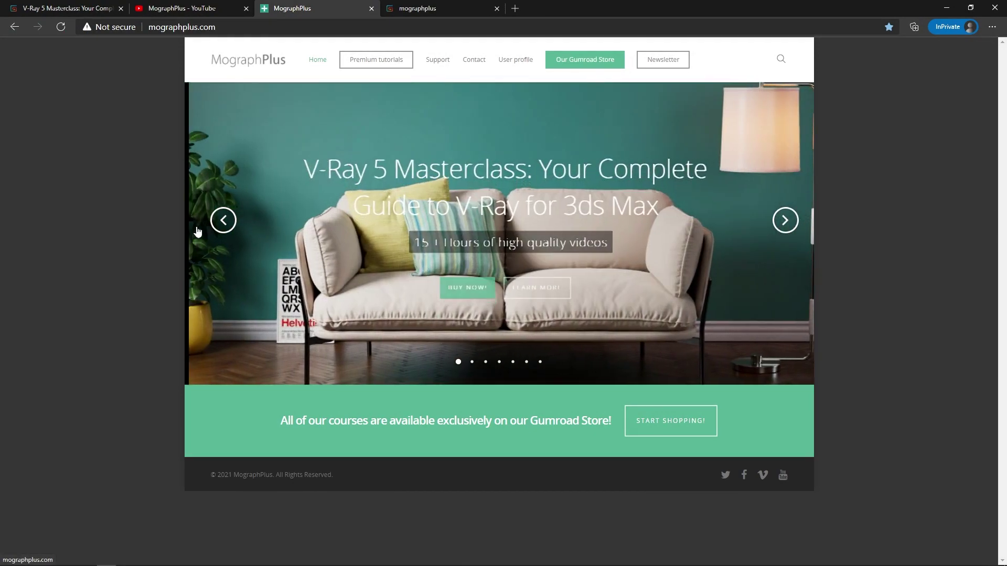
pyautogui.click(436, 6)
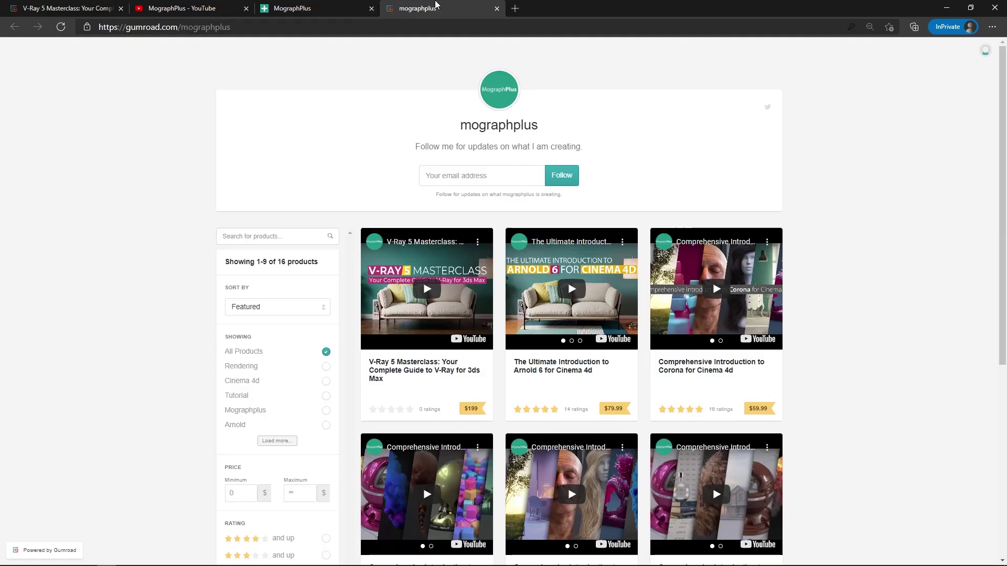
pyautogui.scroll(-3, 176, 265)
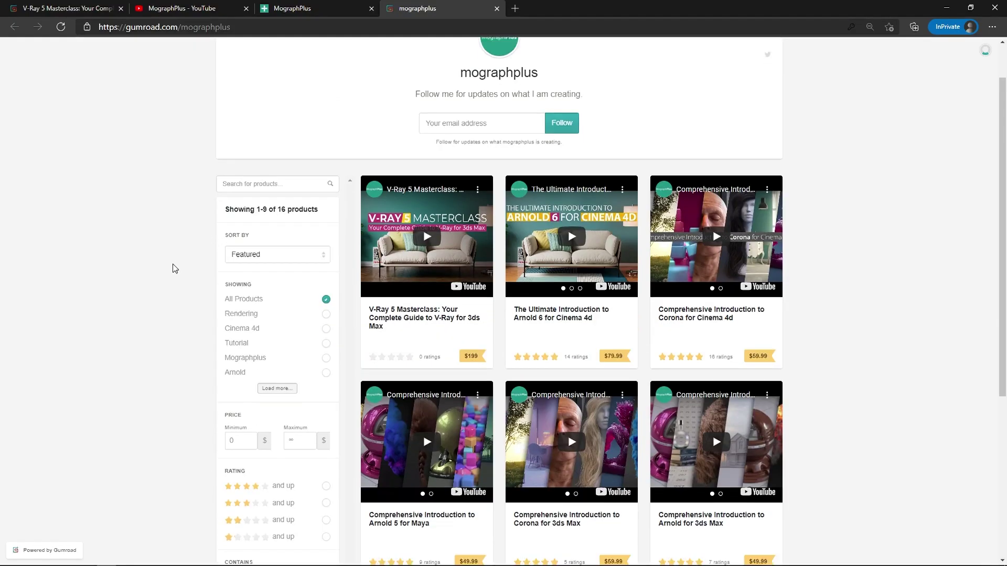
pyautogui.scroll(3, 173, 268)
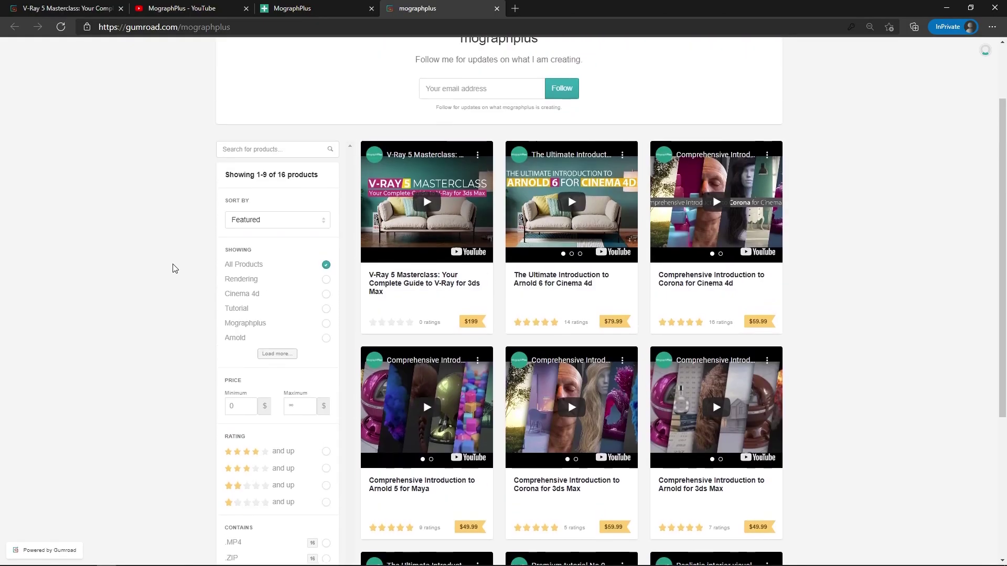